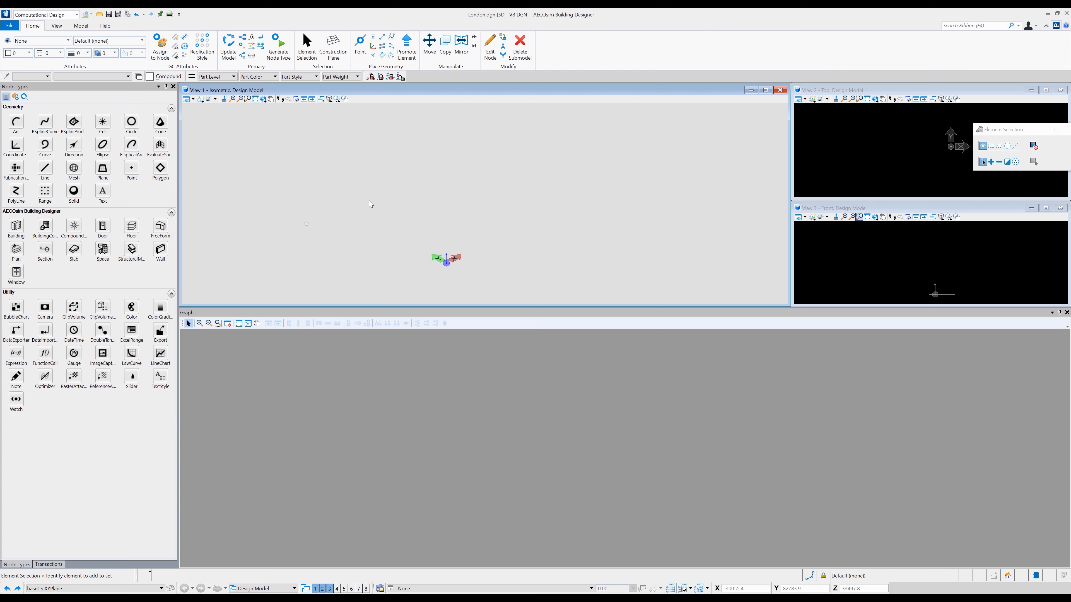
{"action": "left_click", "coordinate": [48, 564]}
{"action": "left_click", "coordinate": [54, 97]}
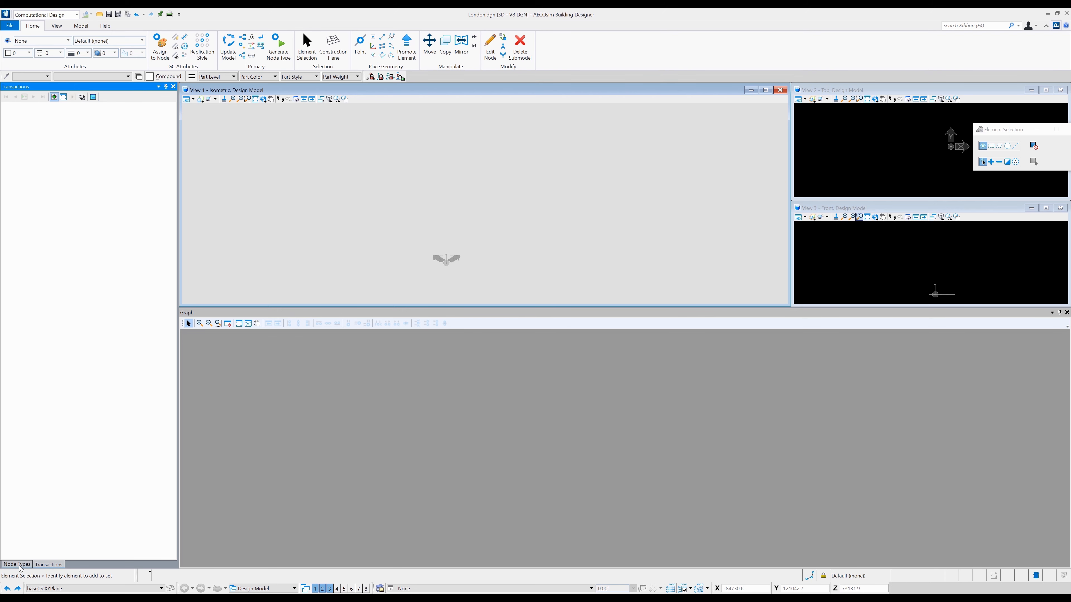
{"action": "left_click", "coordinate": [26, 561]}
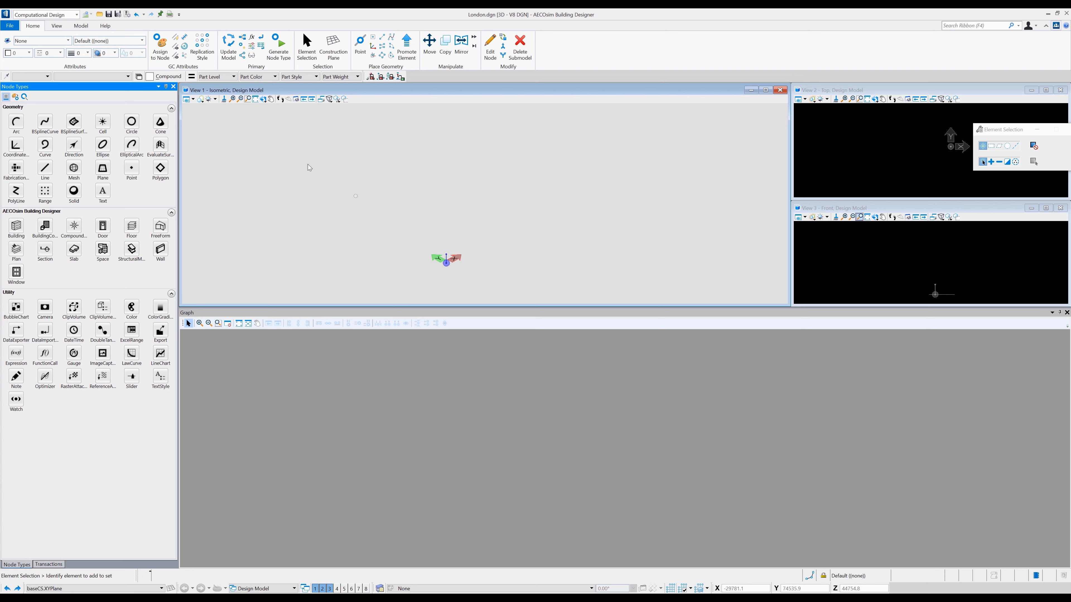
Step: Attach Gherkin_Profile.dgn as a reference, using its Design Model with Coincident orientation
{"action": "left_click", "coordinate": [58, 26]}
{"action": "left_click", "coordinate": [122, 44]}
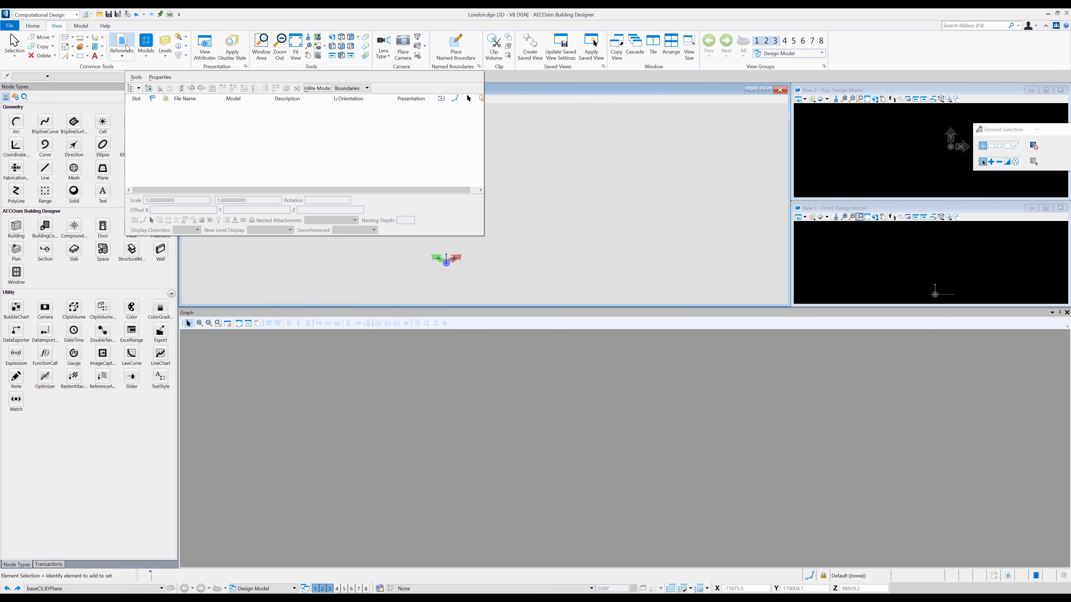
{"action": "left_click", "coordinate": [149, 88]}
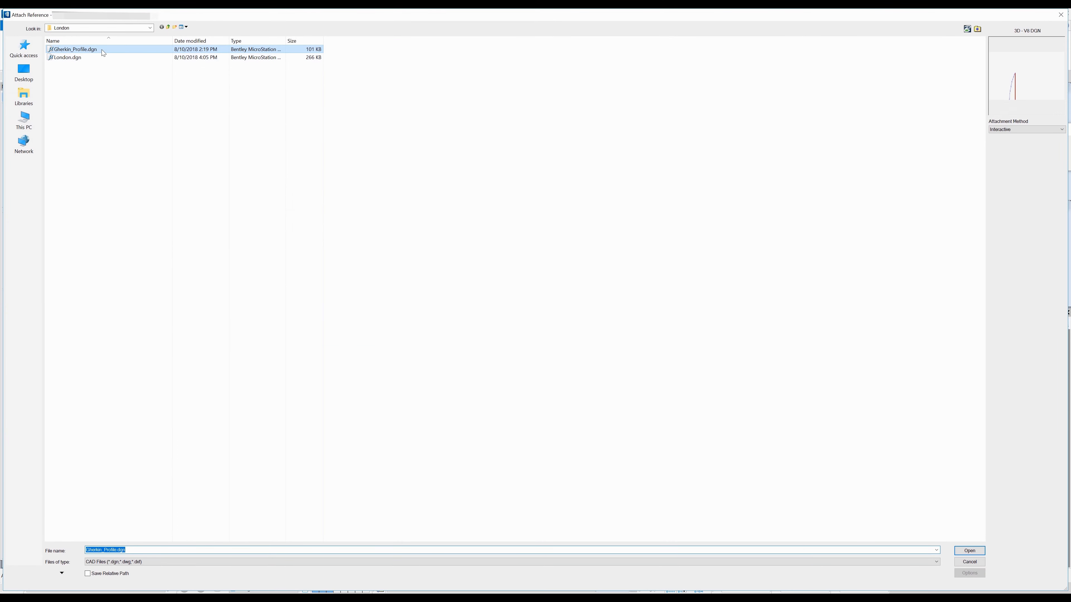
{"action": "double_click", "coordinate": [101, 49]}
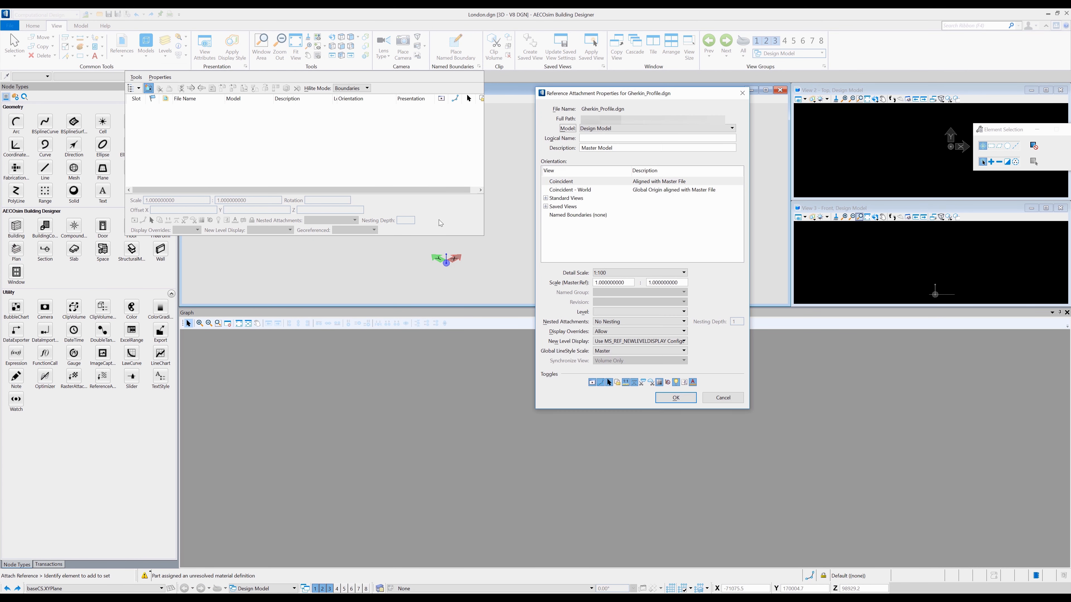
{"action": "left_click", "coordinate": [681, 398]}
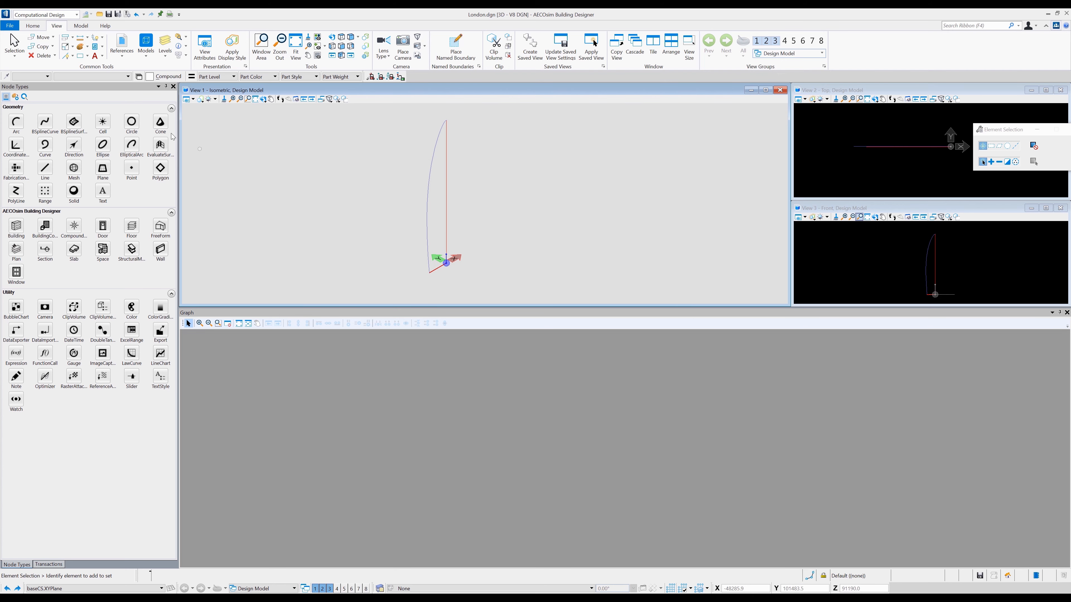
Step: Start placing a point and create the base coordinate system baseCS that it requires
{"action": "left_click", "coordinate": [37, 28]}
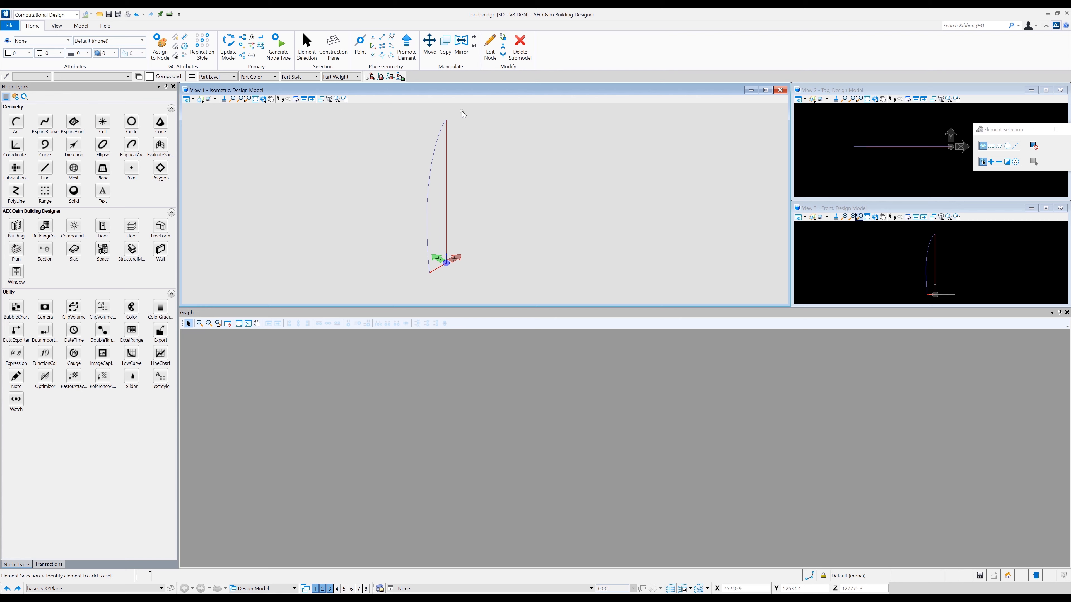
{"action": "left_click", "coordinate": [361, 46]}
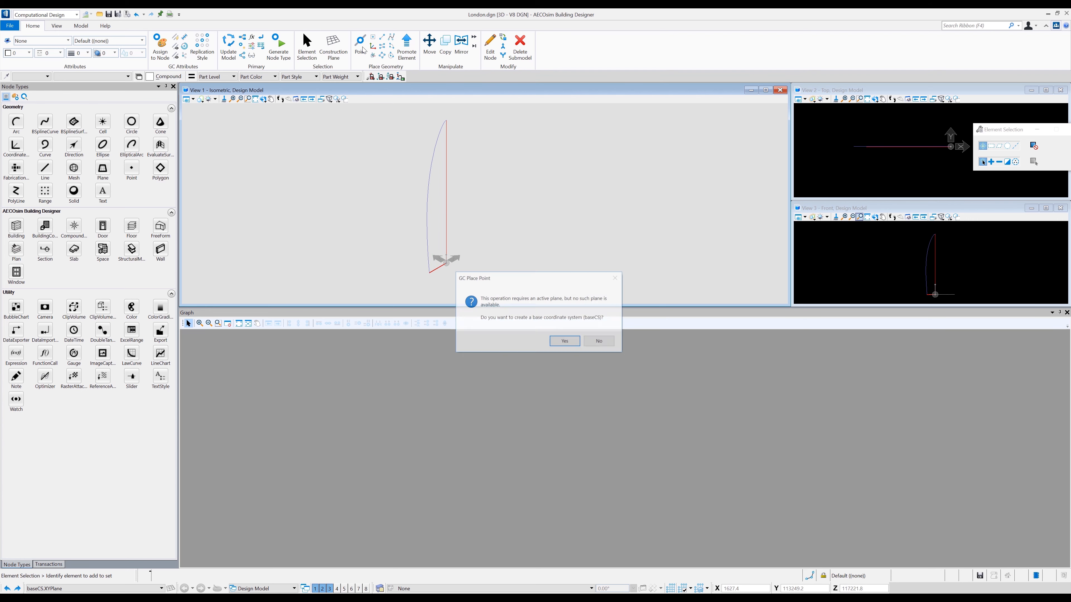
{"action": "left_click", "coordinate": [564, 341]}
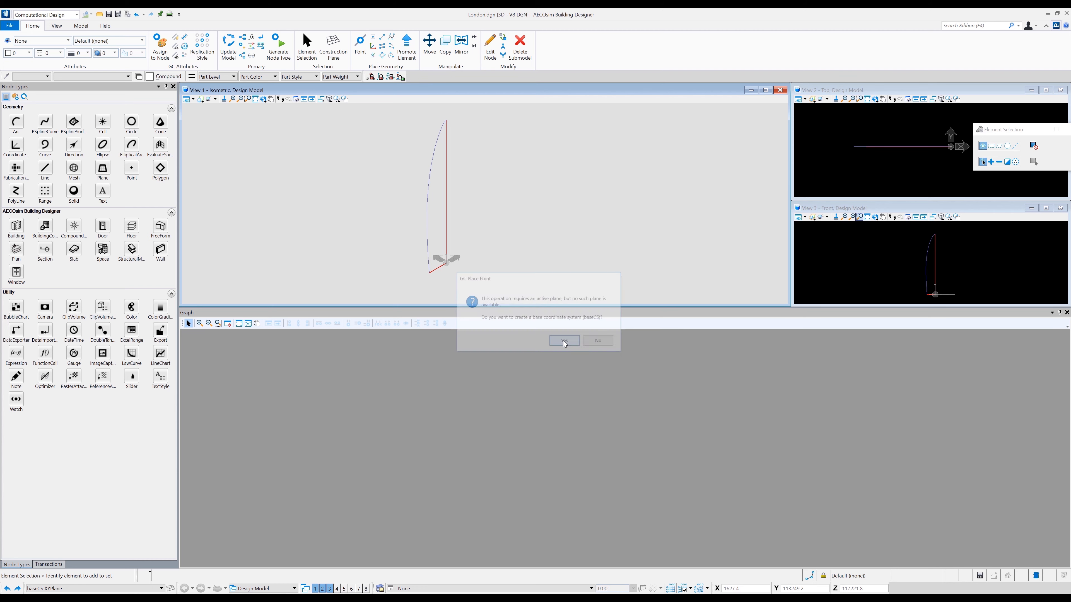
{"action": "left_click", "coordinate": [555, 348]}
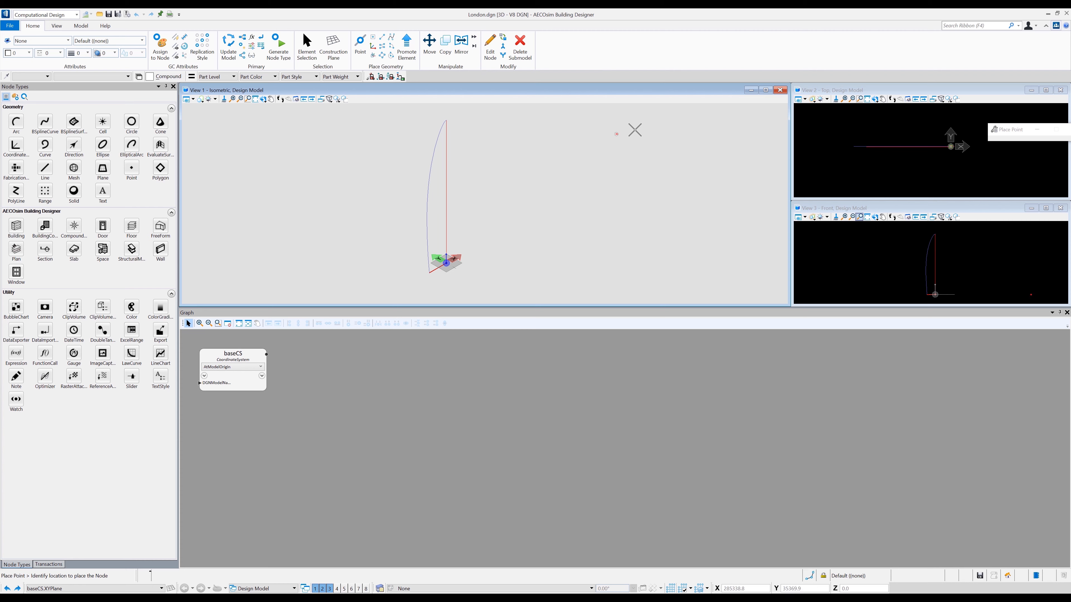
Step: Place two points in the top view, diagonally opposite each other around the profile, and finish point placement
{"action": "left_click", "coordinate": [845, 164]}
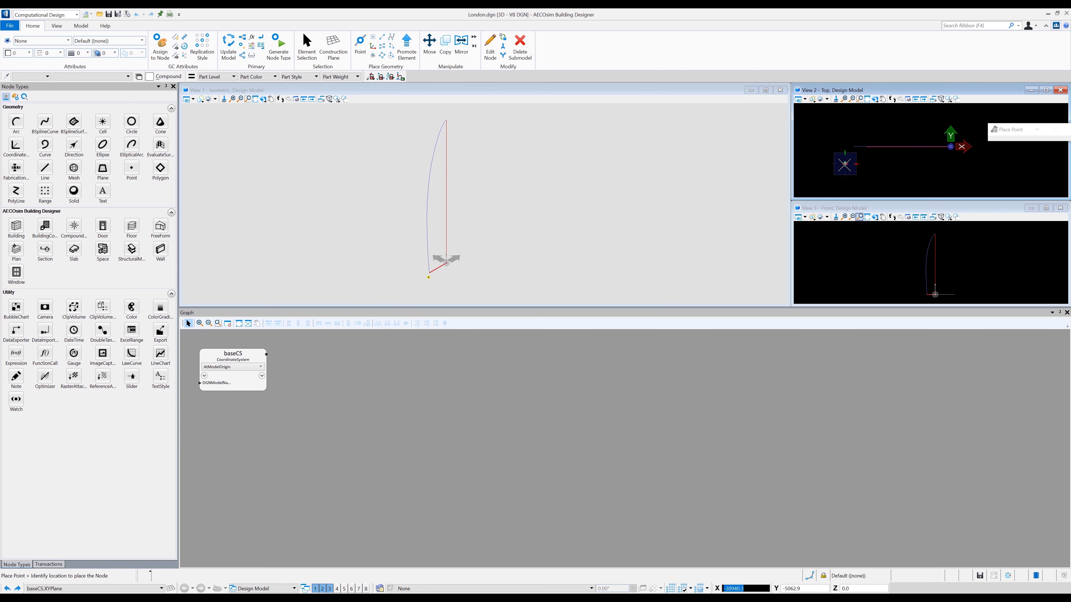
{"action": "left_click", "coordinate": [973, 124]}
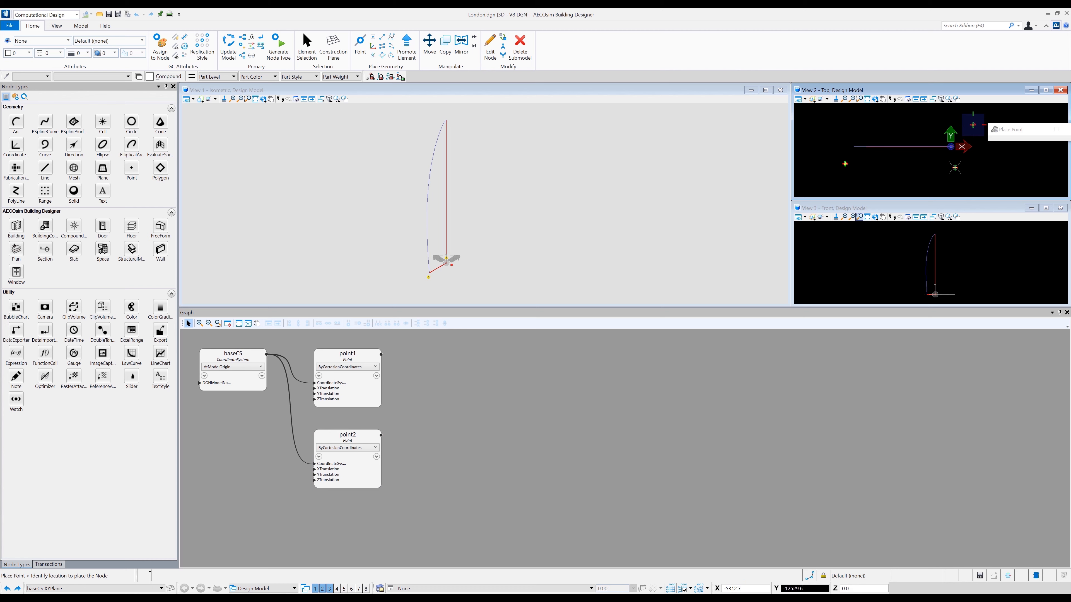
{"action": "key", "text": "Escape"}
{"action": "left_click_drag", "start_coordinate": [999, 133], "coordinate": [1001, 210]}
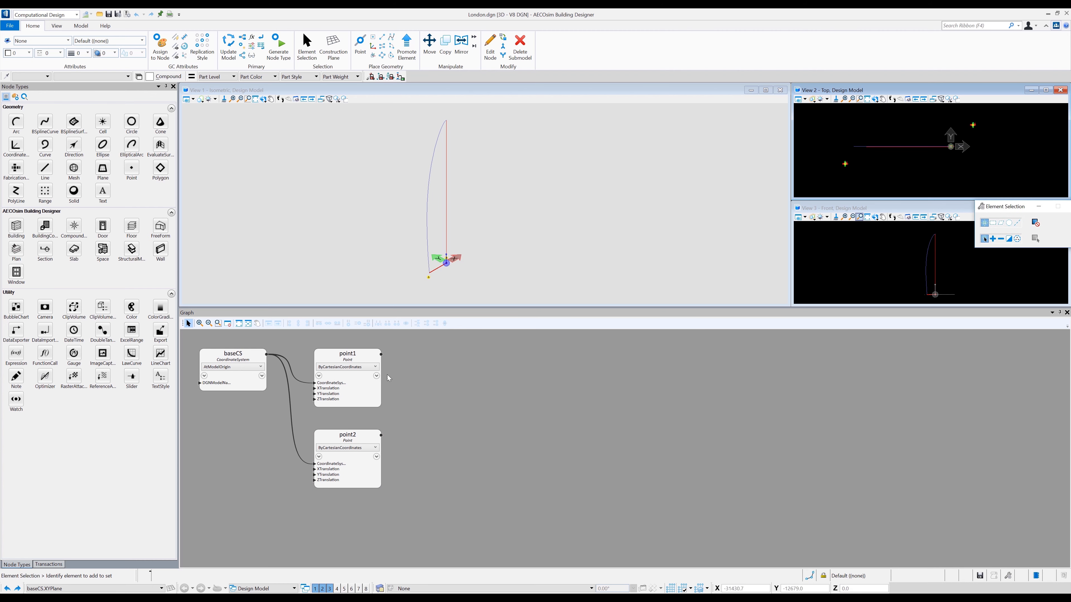
Step: Set point1's XTranslation to -40000 and its YTranslation to -5000
{"action": "mouse_move", "coordinate": [397, 388]}
{"action": "left_click_drag", "start_coordinate": [416, 388], "coordinate": [344, 388]}
{"action": "type", "text": "-40000"}
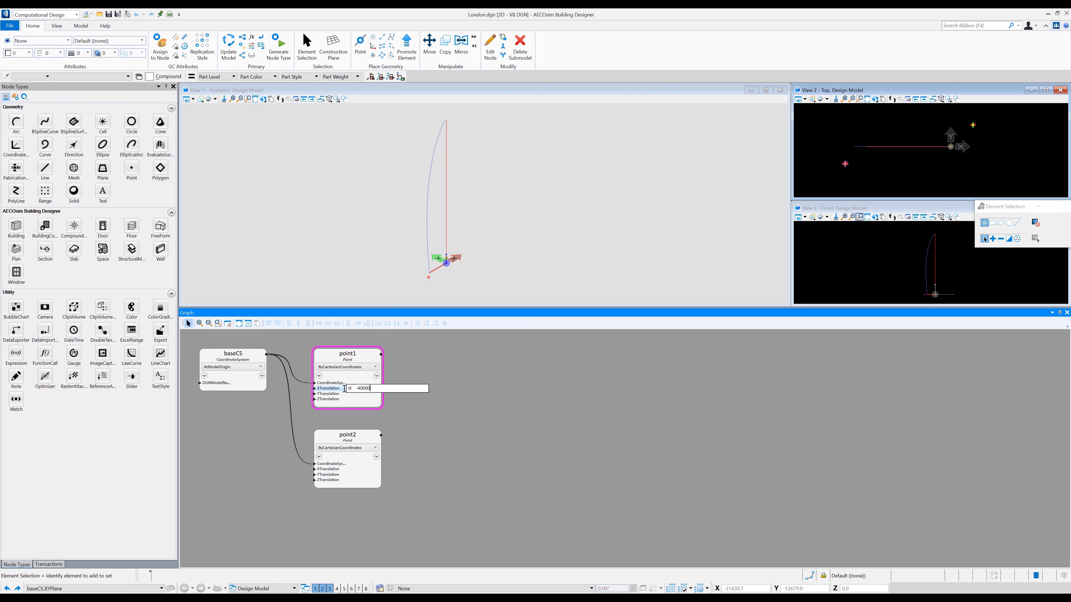
{"action": "key", "text": "Return"}
{"action": "mouse_move", "coordinate": [336, 393]}
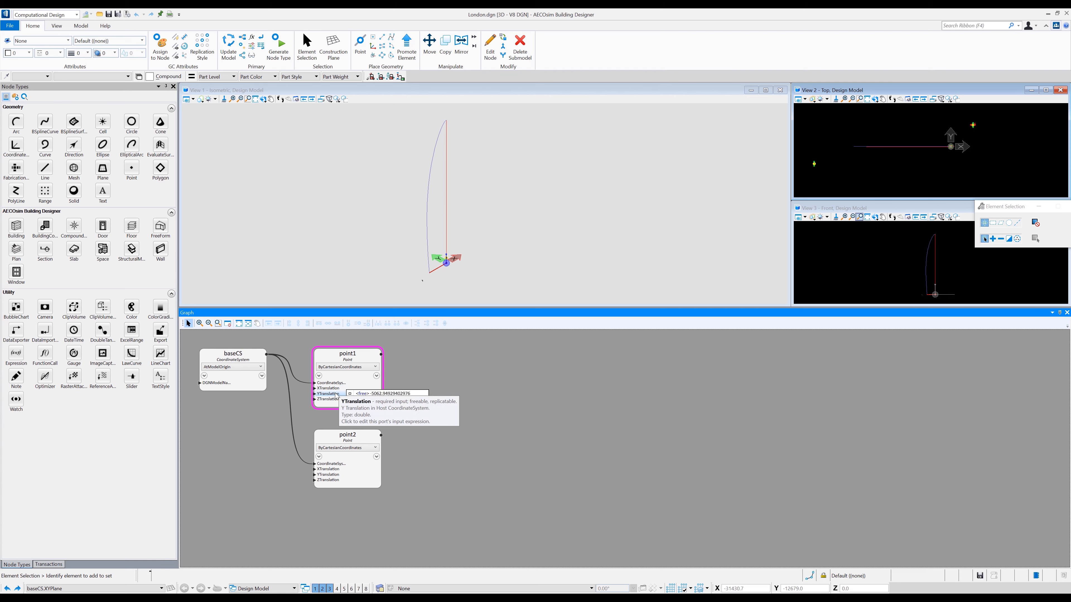
{"action": "left_click_drag", "start_coordinate": [412, 393], "coordinate": [328, 393]}
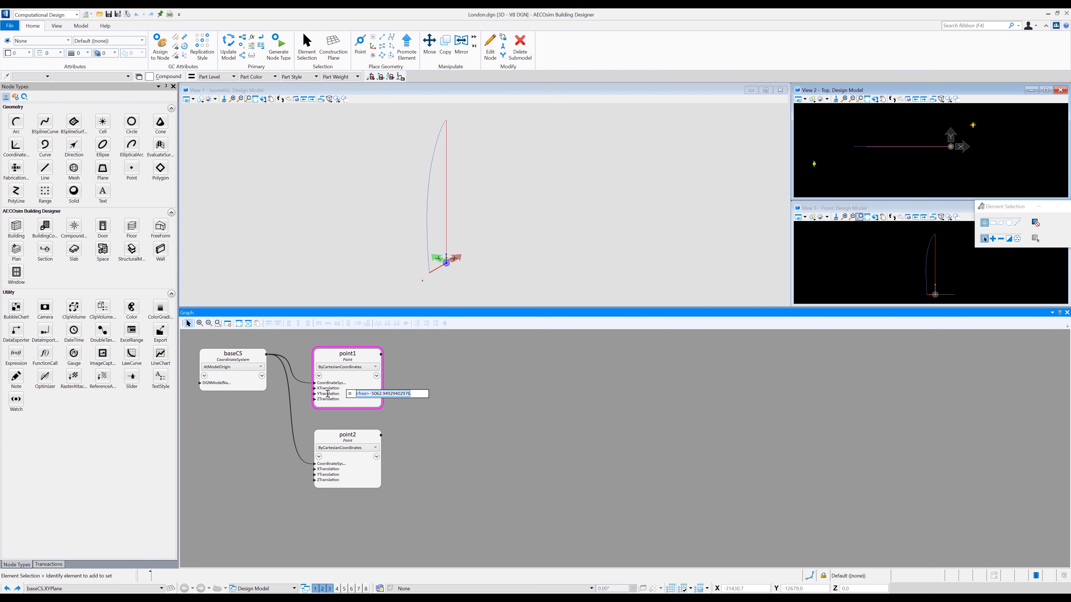
{"action": "key", "text": "BackSpace"}
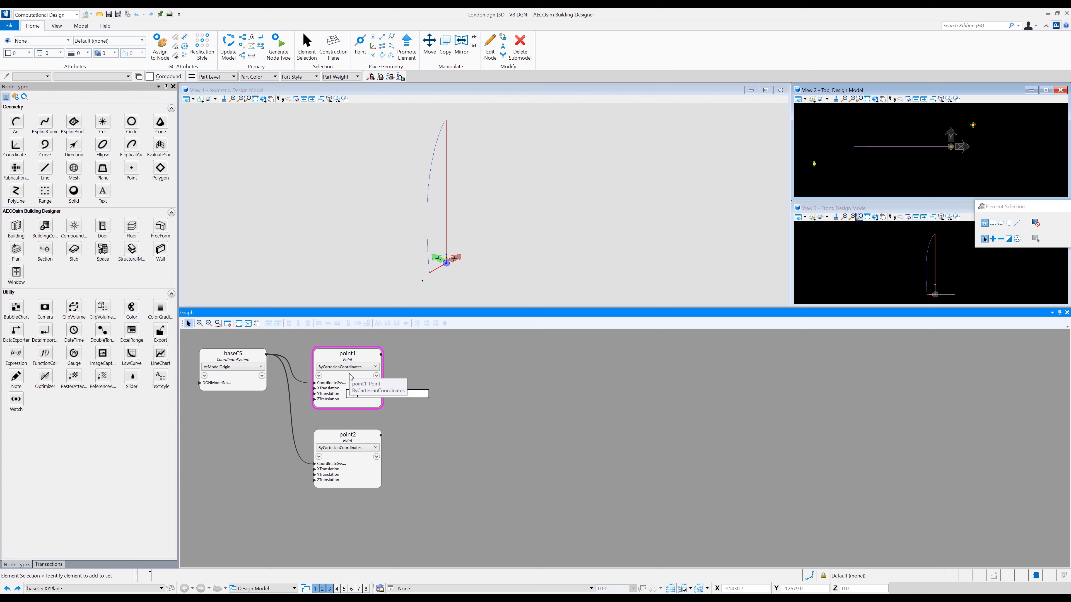
{"action": "key", "text": "Return"}
Step: Set point1's ZTranslation to 0 and check its YTranslation value
{"action": "left_click", "coordinate": [331, 400]}
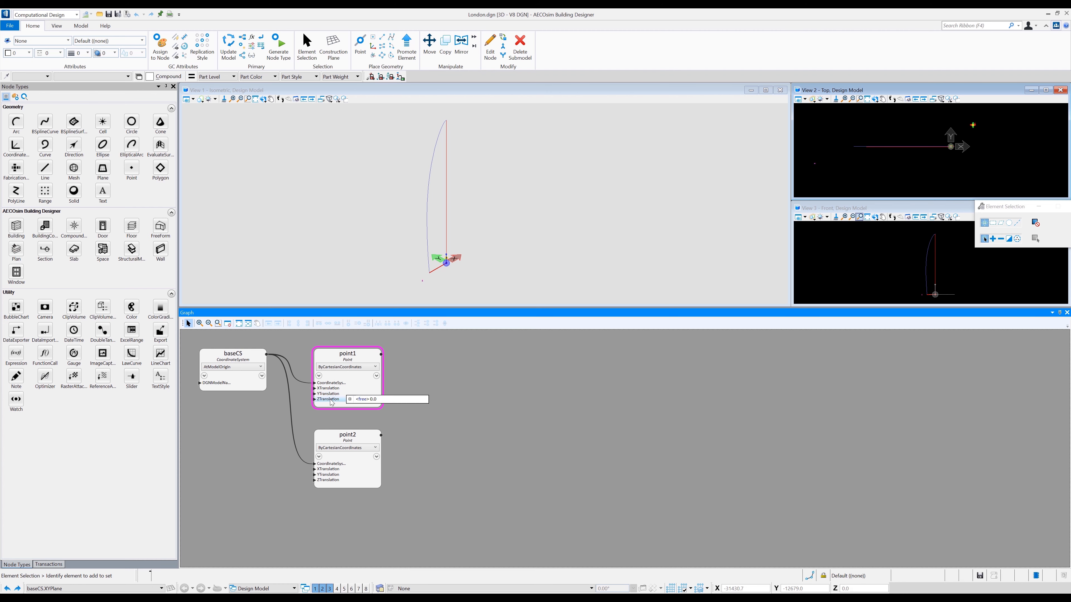
{"action": "left_click_drag", "start_coordinate": [378, 399], "coordinate": [329, 397]}
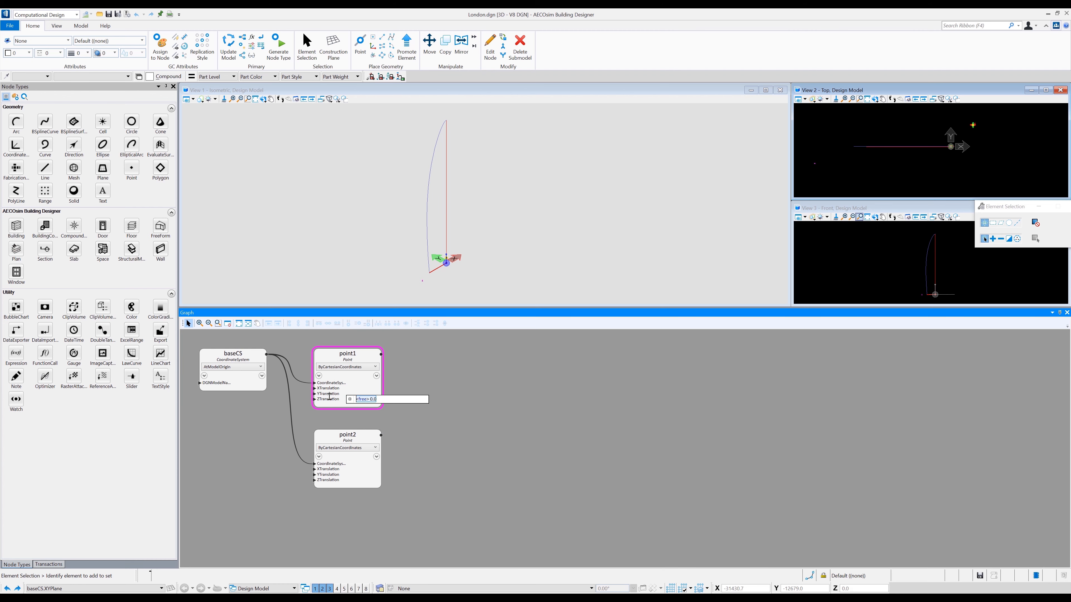
{"action": "type", "text": "0"}
{"action": "key", "text": "Return"}
{"action": "left_click", "coordinate": [334, 396]}
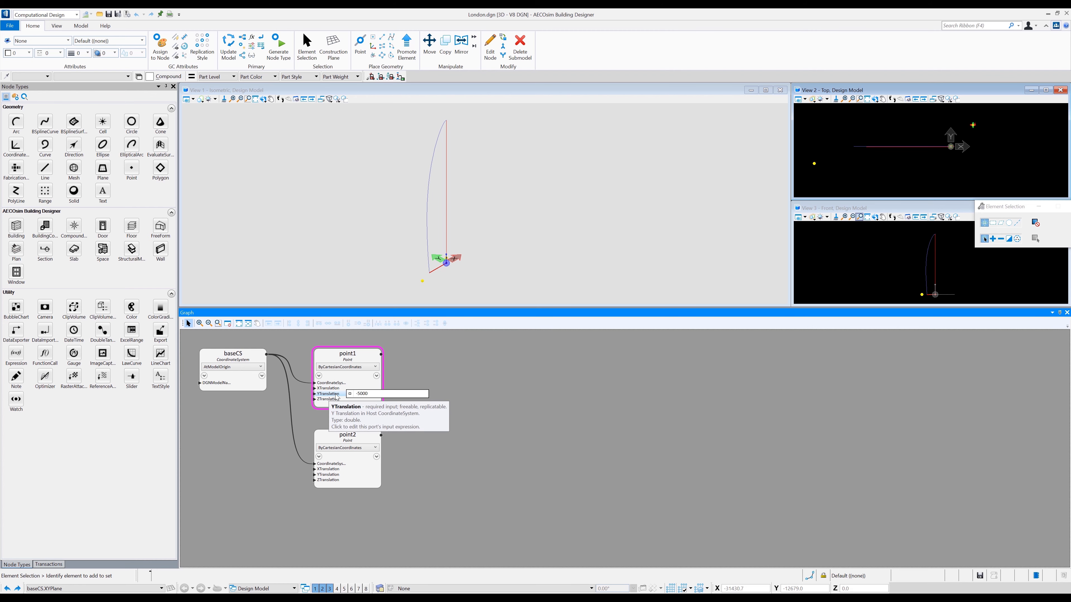
Step: Set point1's ZTranslation to -1000
{"action": "left_click", "coordinate": [333, 399]}
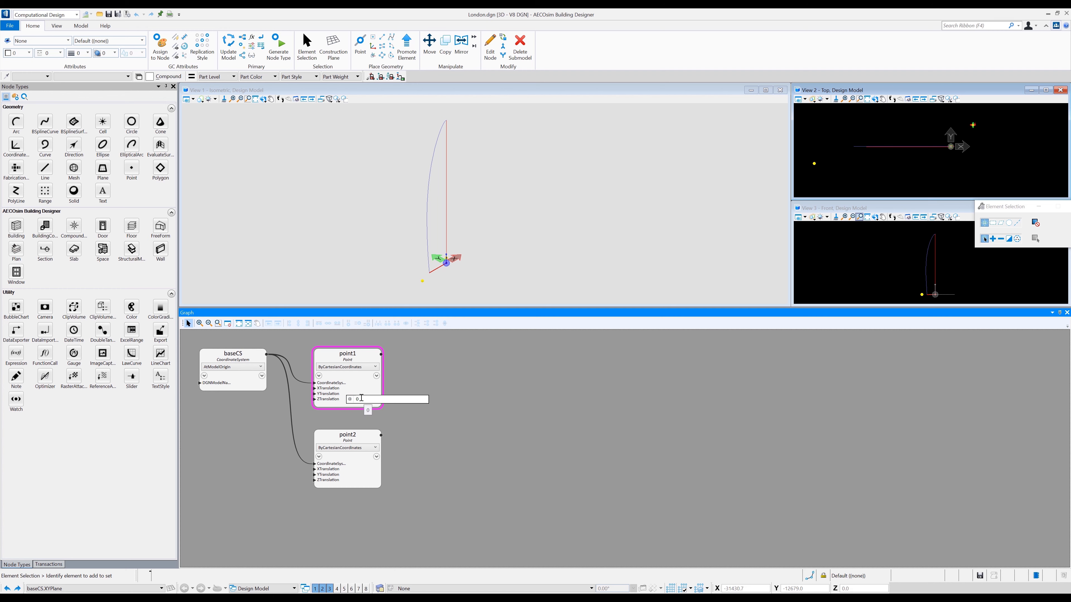
{"action": "left_click_drag", "start_coordinate": [363, 398], "coordinate": [345, 399]}
{"action": "type", "text": "-1000"}
{"action": "key", "text": "Return"}
Step: Set both the XTranslation and the YTranslation of point2 to 5000
{"action": "left_click", "coordinate": [348, 432]}
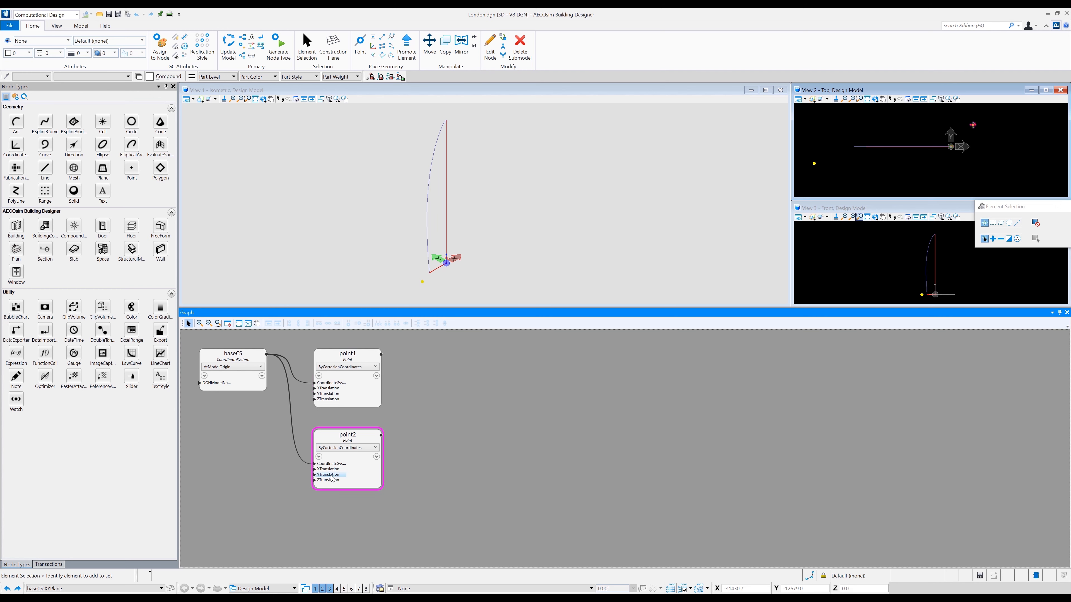
{"action": "left_click", "coordinate": [328, 469]}
{"action": "mouse_move", "coordinate": [340, 470]}
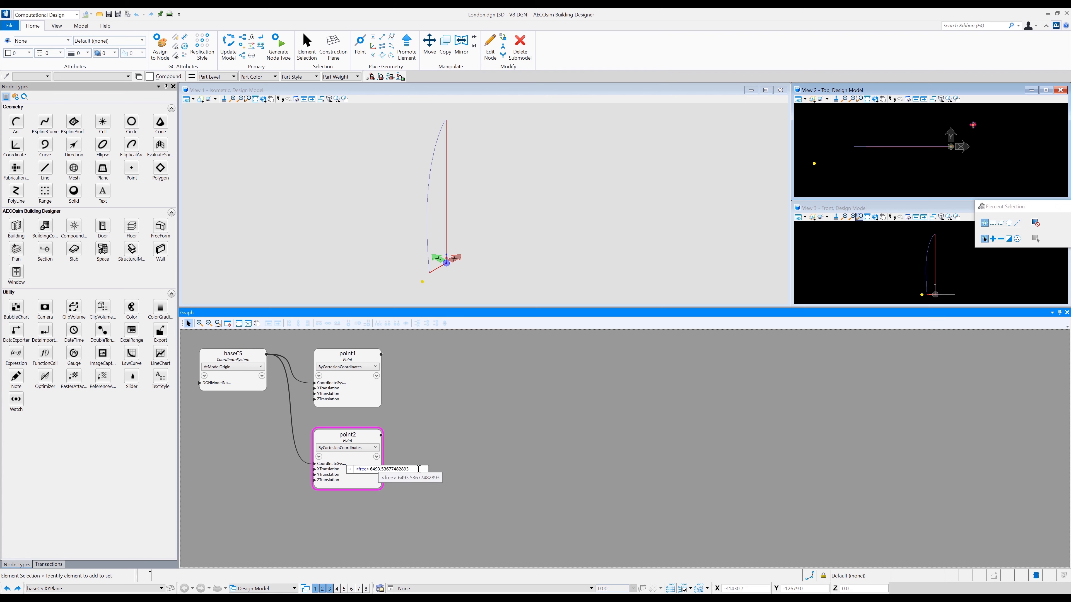
{"action": "left_click_drag", "start_coordinate": [420, 469], "coordinate": [356, 469]}
{"action": "type", "text": "5"}
{"action": "key", "text": "Return"}
{"action": "mouse_move", "coordinate": [333, 476]}
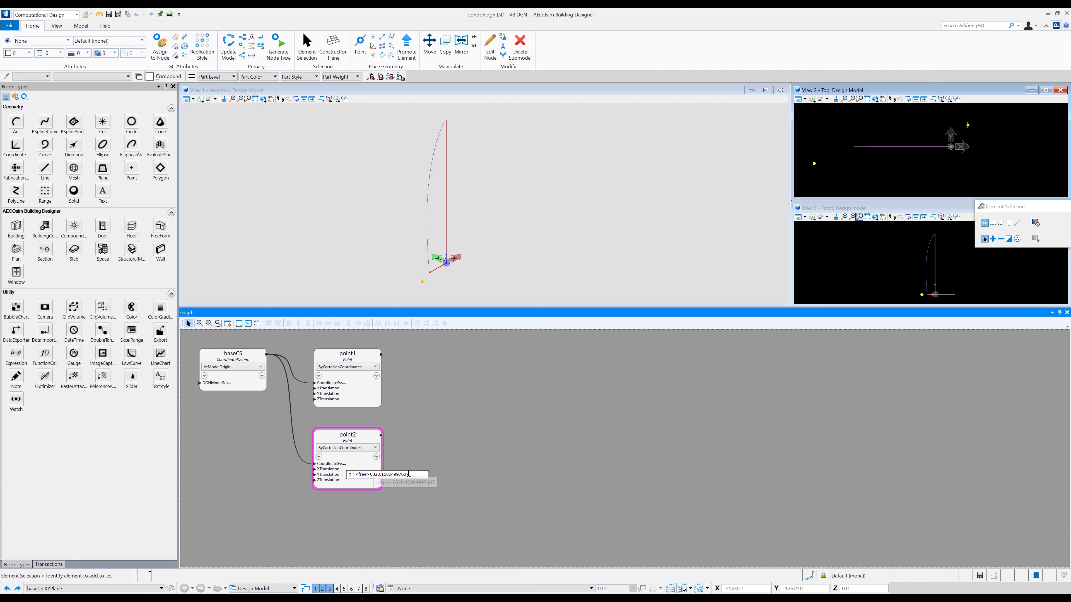
{"action": "left_click_drag", "start_coordinate": [415, 474], "coordinate": [337, 476]}
{"action": "type", "text": "5000"}
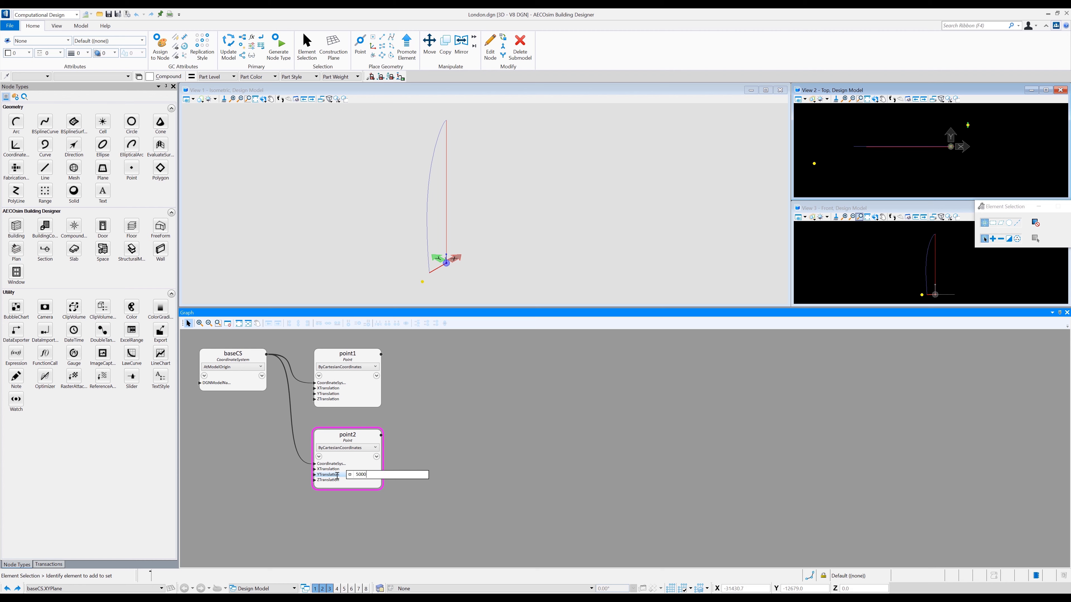
{"action": "key", "text": "Return"}
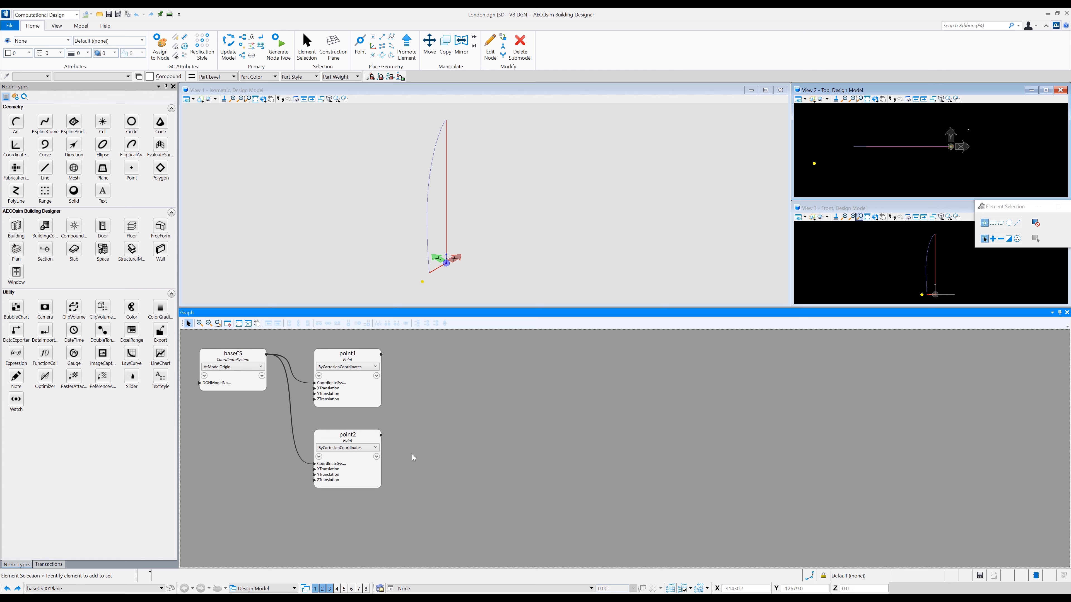
Step: Set point2's ZTranslation to 190000
{"action": "left_click", "coordinate": [337, 482]}
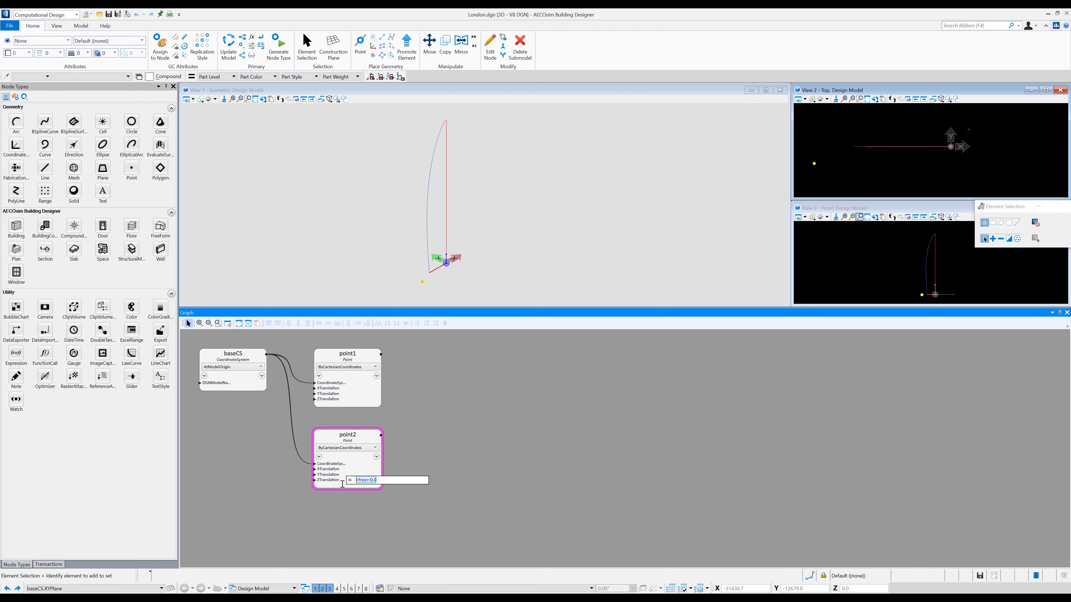
{"action": "type", "text": "190000"}
{"action": "key", "text": "Return"}
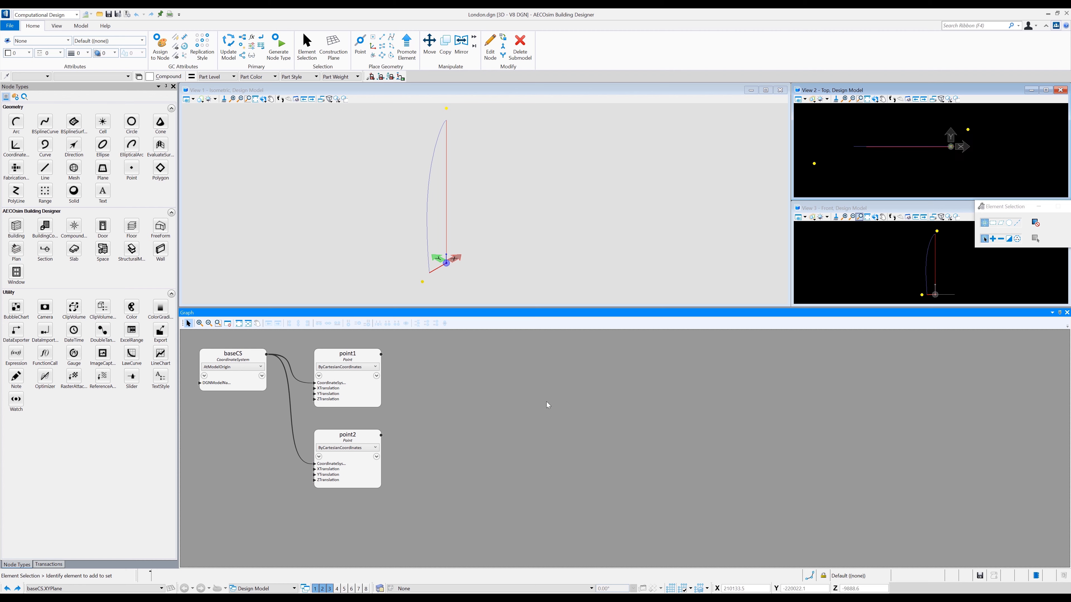
Step: Add a Range node to the graph and connect point1 to its LowPoint and point2 to its HighPoint
{"action": "left_click_drag", "start_coordinate": [45, 191], "coordinate": [463, 395]}
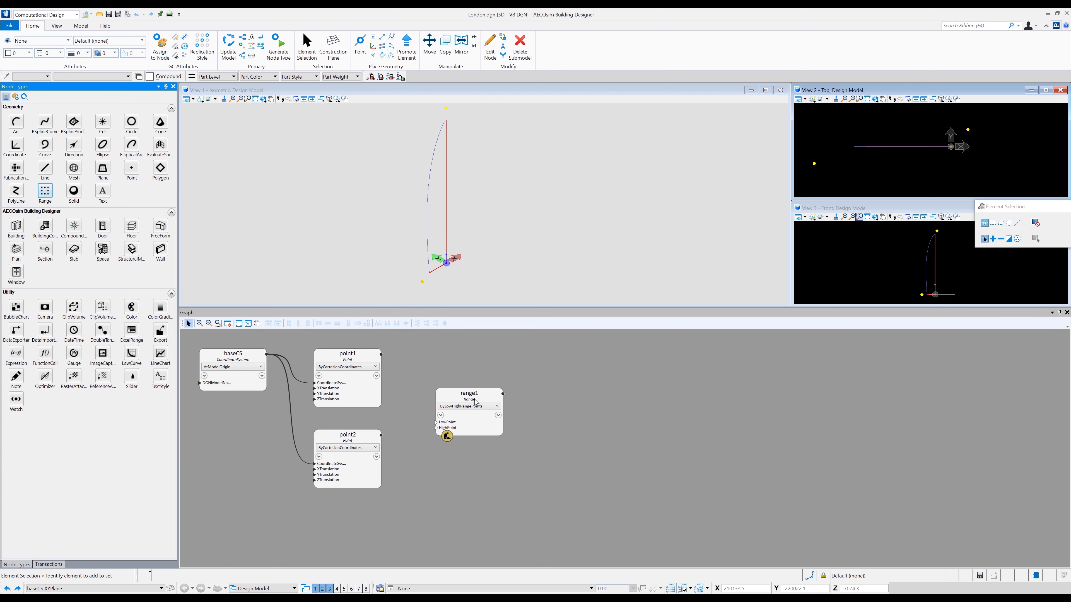
{"action": "left_click", "coordinate": [440, 423]}
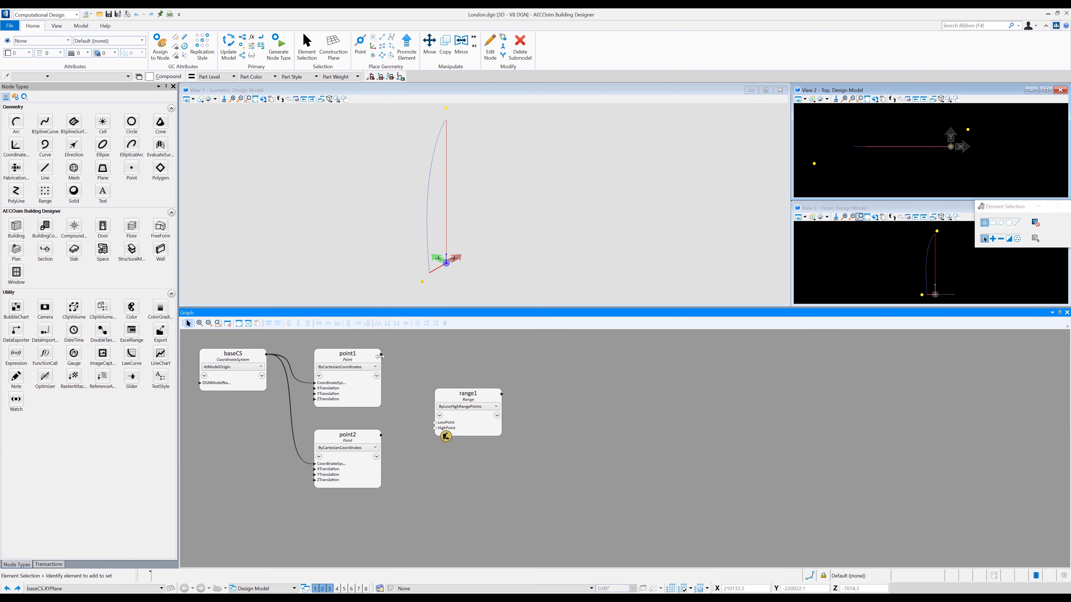
{"action": "left_click_drag", "start_coordinate": [375, 355], "coordinate": [436, 429]}
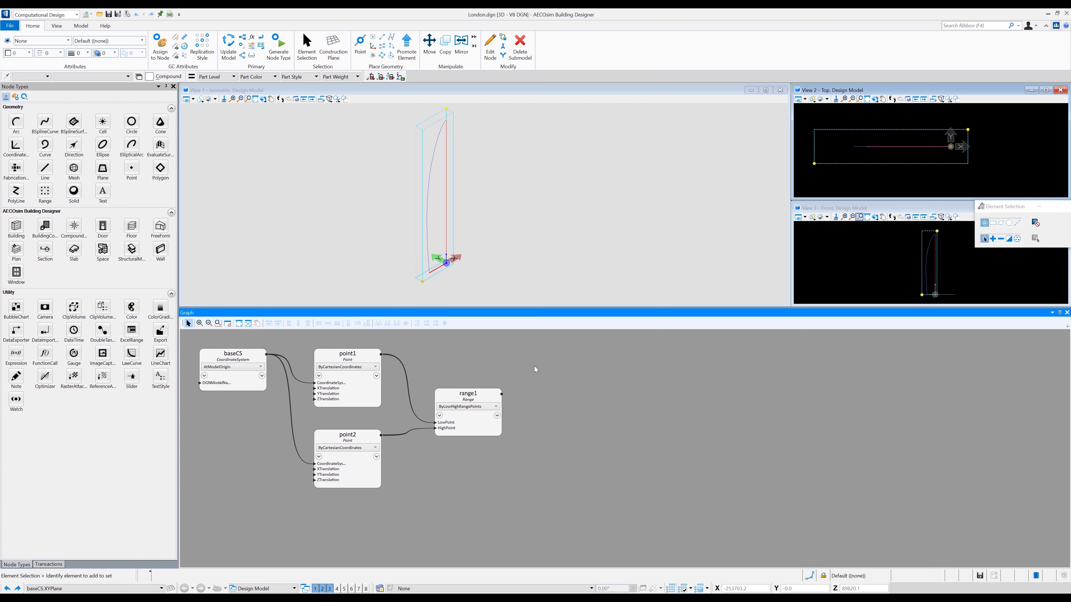
Step: Add an Arc node beside the range1 node and set its technique to FromElementsInRange
{"action": "middle_click_drag", "start_coordinate": [544, 366], "coordinate": [532, 390]}
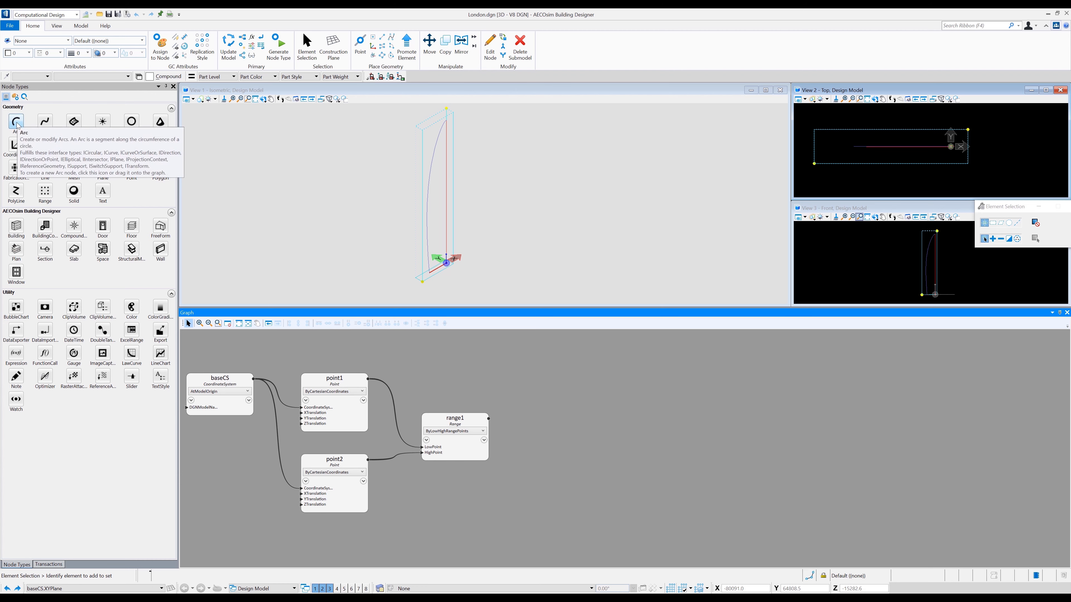
{"action": "left_click_drag", "start_coordinate": [20, 126], "coordinate": [565, 435]}
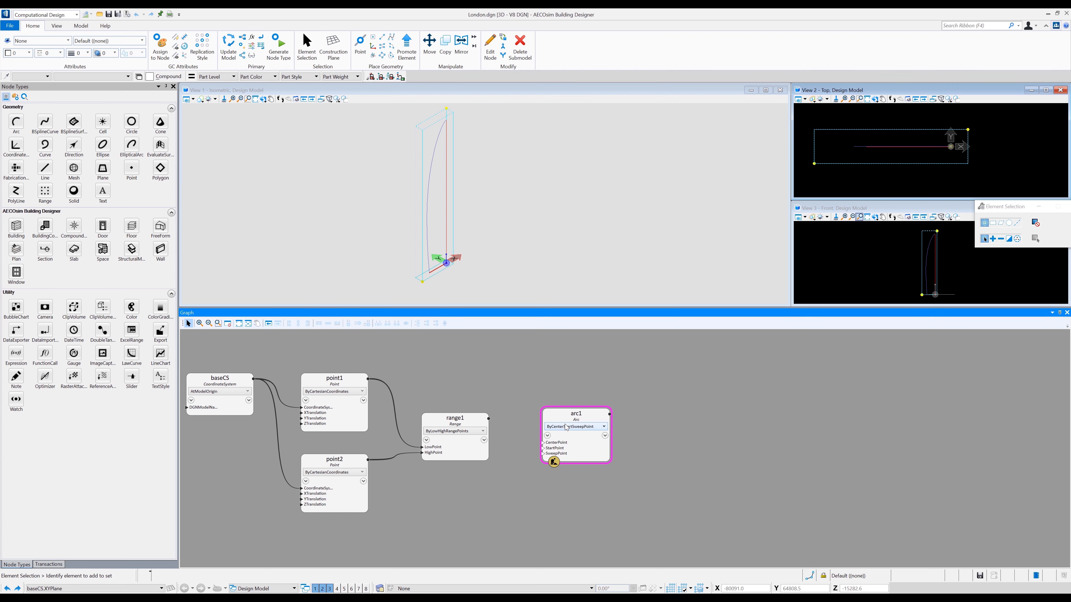
{"action": "left_click", "coordinate": [566, 427]}
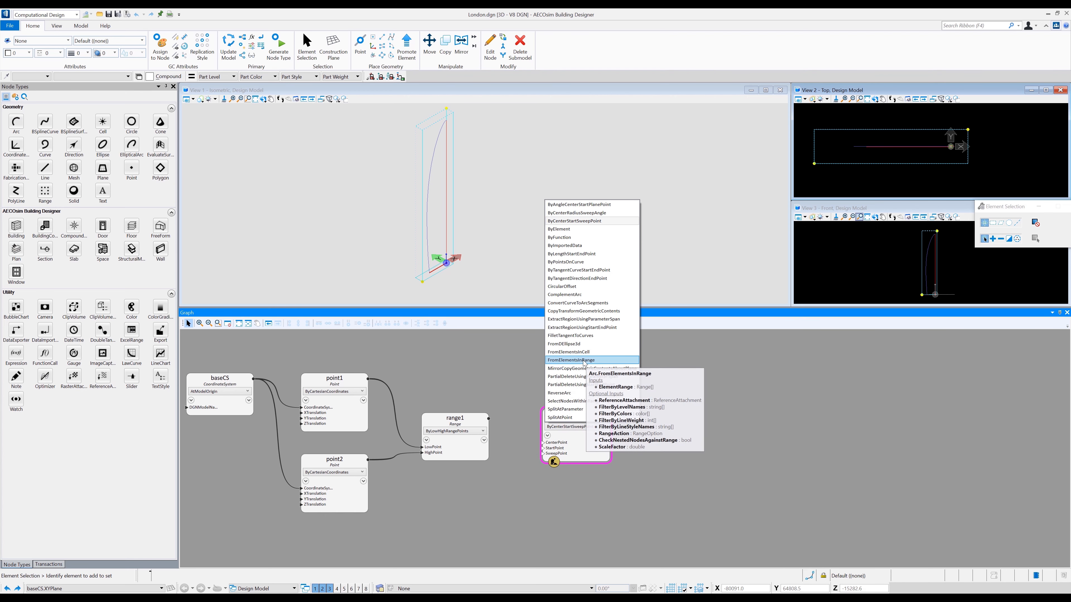
{"action": "left_click", "coordinate": [561, 360]}
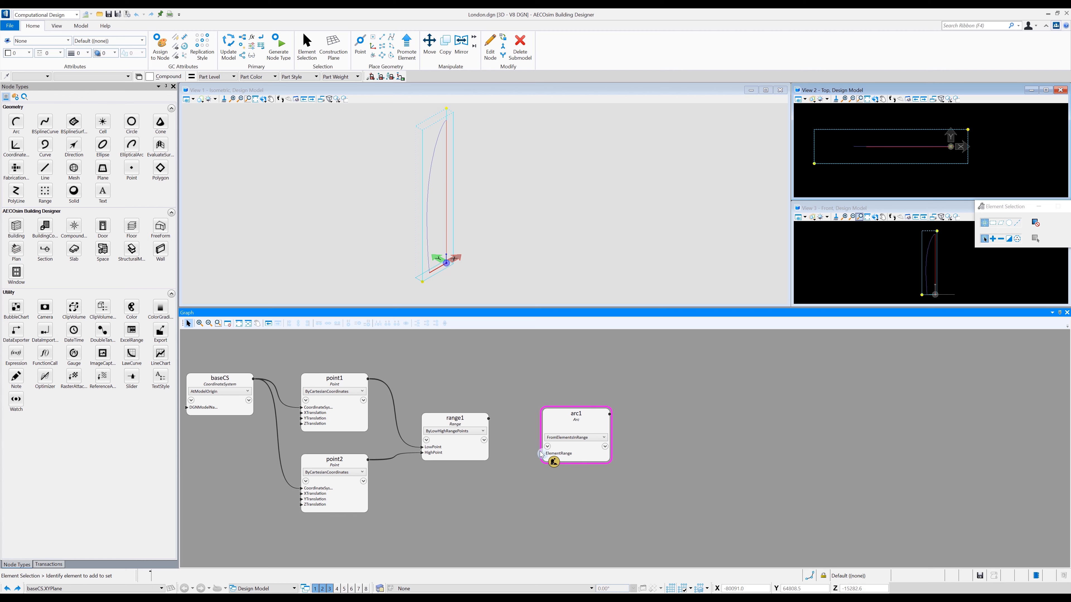
Step: Connect range1 to arc1's ElementRange input and move arc1 closer to the range node
{"action": "left_click_drag", "start_coordinate": [543, 454], "coordinate": [480, 420]}
{"action": "left_click_drag", "start_coordinate": [559, 424], "coordinate": [546, 412]}
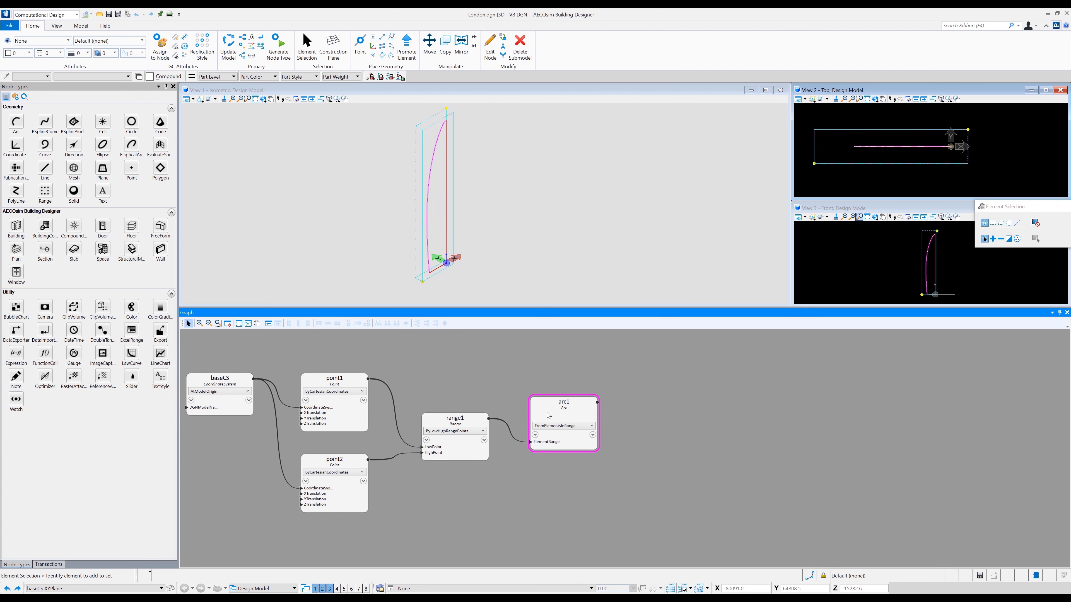
{"action": "left_click", "coordinate": [556, 414]}
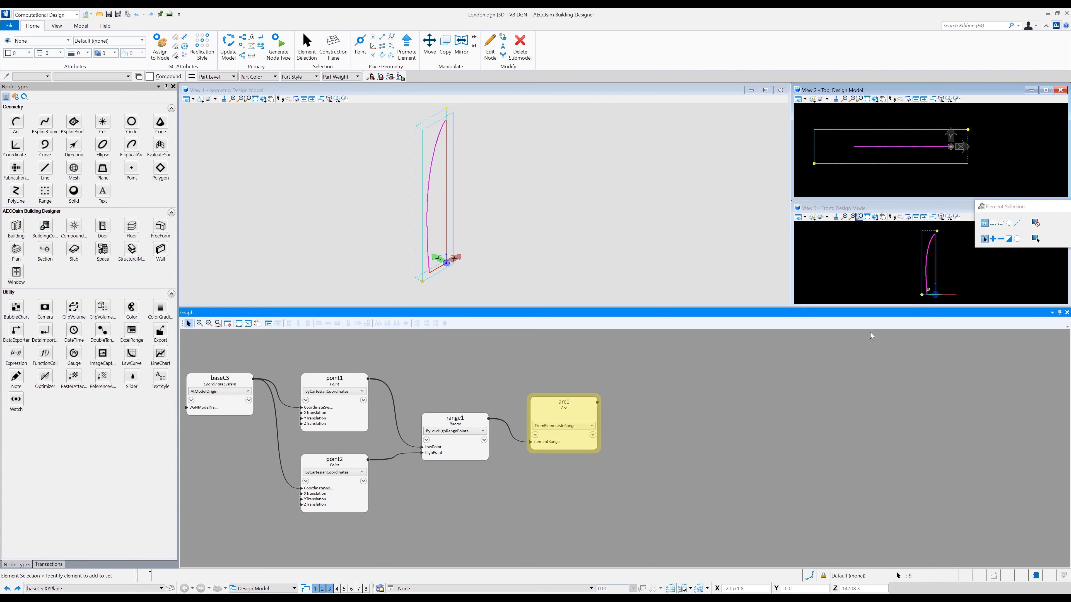
{"action": "left_click", "coordinate": [543, 359]}
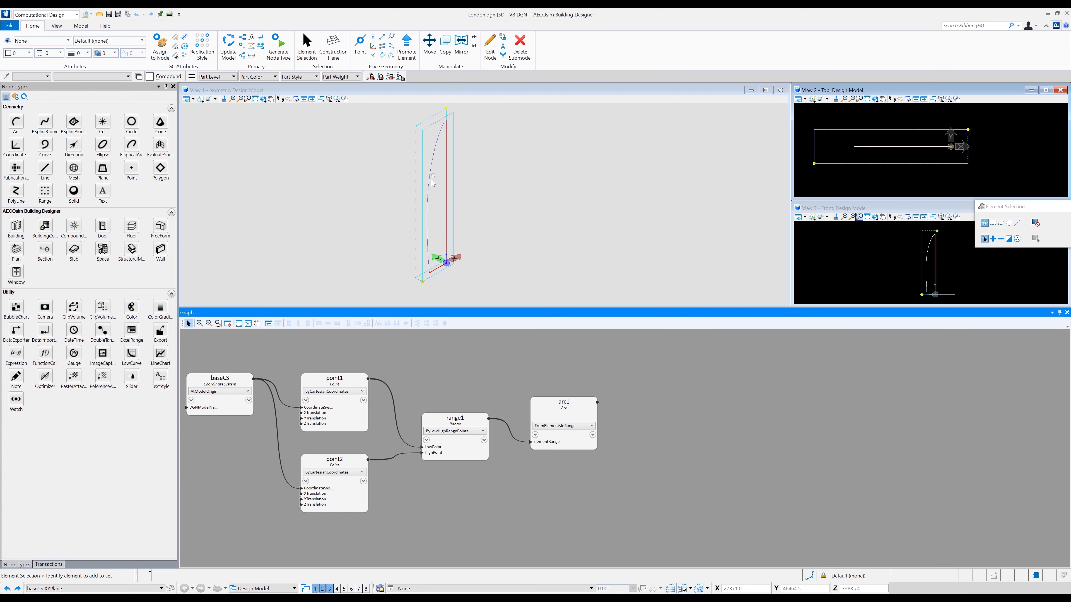
Step: Expose the optional FilterByColors input on the arc1 node
{"action": "left_click", "coordinate": [535, 434]}
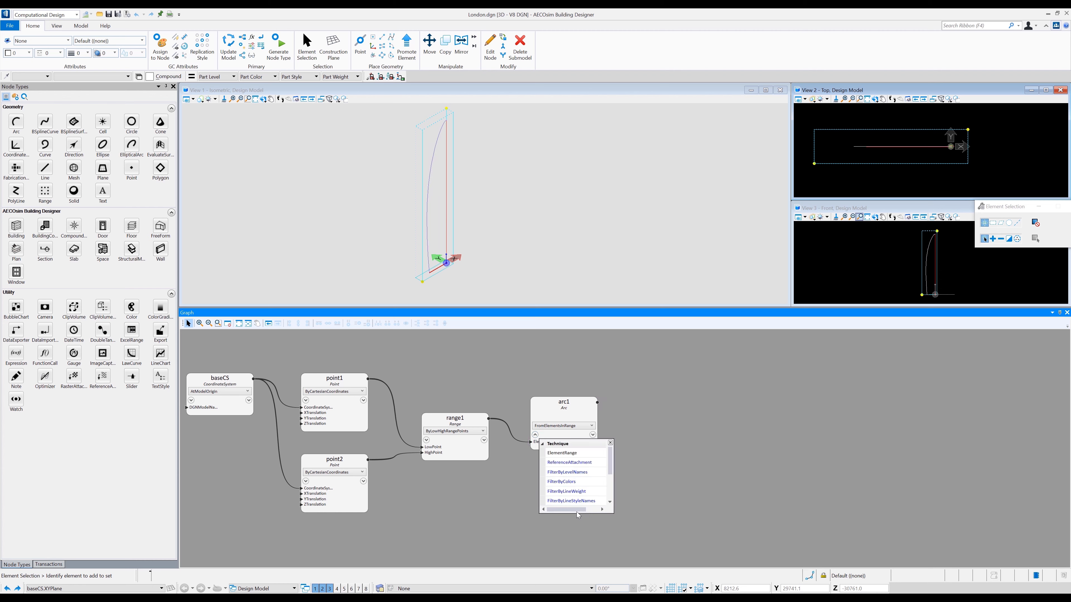
{"action": "left_click_drag", "start_coordinate": [577, 511], "coordinate": [601, 508]}
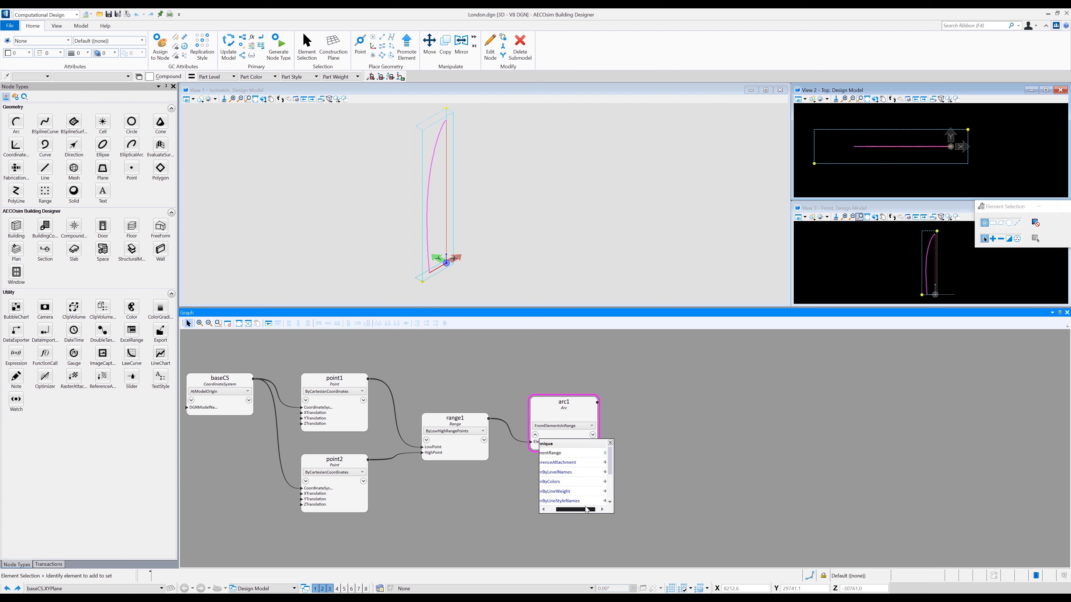
{"action": "left_click", "coordinate": [604, 481]}
{"action": "left_click", "coordinate": [546, 407]}
{"action": "left_click", "coordinate": [536, 429]}
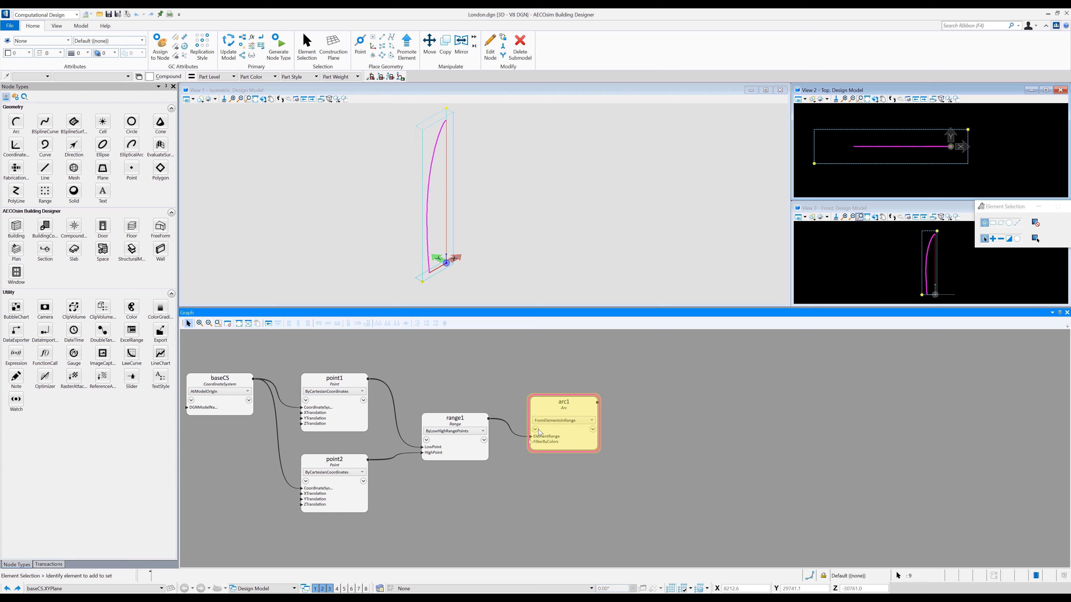
{"action": "double_click", "coordinate": [547, 442]}
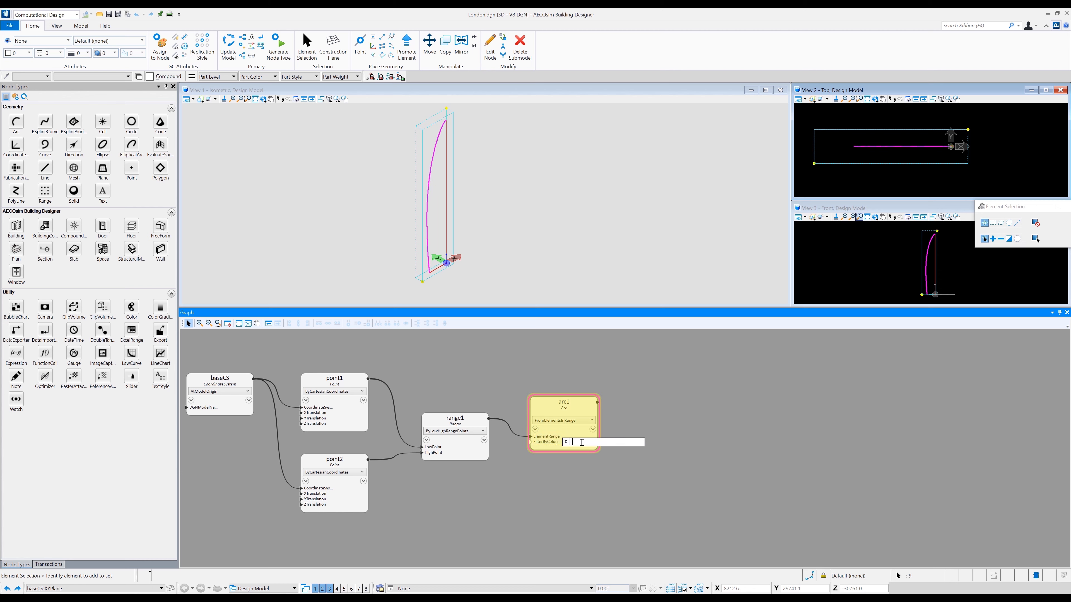
{"action": "type", "text": "colo"}
{"action": "key", "text": "Down"}
{"action": "key", "text": "Down"}
{"action": "key", "text": "Return"}
{"action": "type", "text": "."}
{"action": "key", "text": "Down"}
{"action": "key", "text": "Down"}
{"action": "key", "text": "Down"}
{"action": "key", "text": "Down"}
{"action": "key", "text": "Down"}
{"action": "key", "text": "Down"}
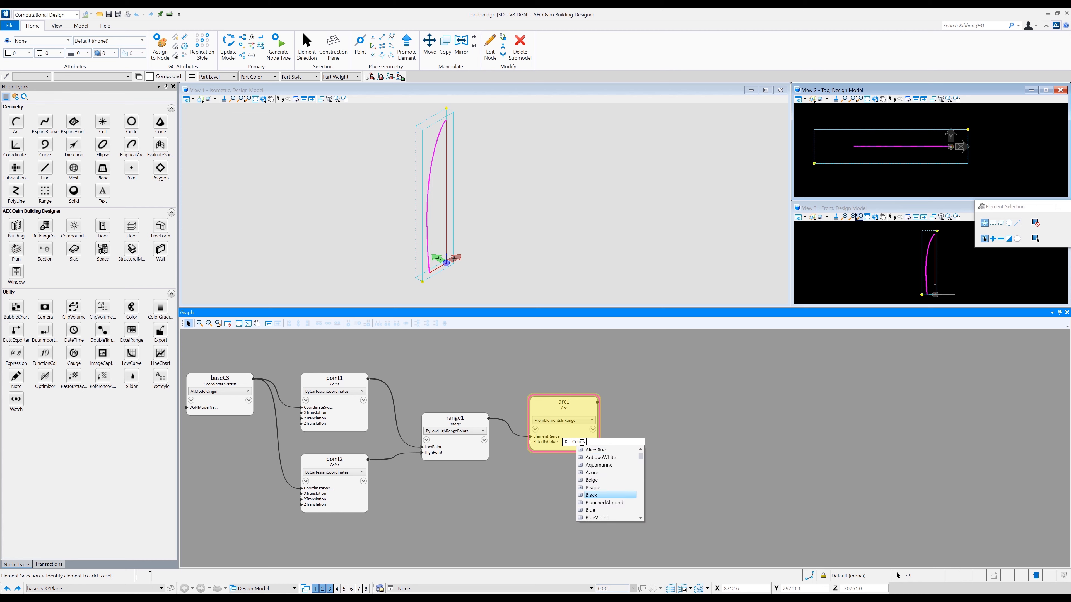
{"action": "key", "text": "BackSpace"}
{"action": "key", "text": "BackSpace"}
{"action": "key", "text": "BackSpace"}
{"action": "key", "text": "BackSpace"}
{"action": "key", "text": "BackSpace"}
{"action": "key", "text": "BackSpace"}
{"action": "key", "text": "BackSpace"}
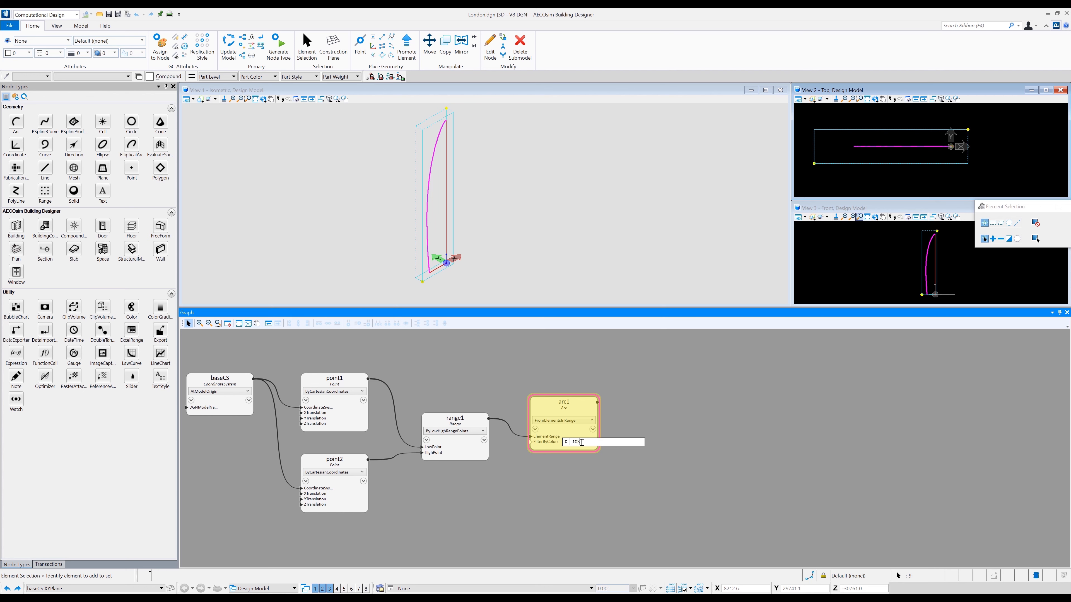
Step: Set arc1's FilterByColors input to 103
{"action": "type", "text": "103"}
{"action": "key", "text": "Return"}
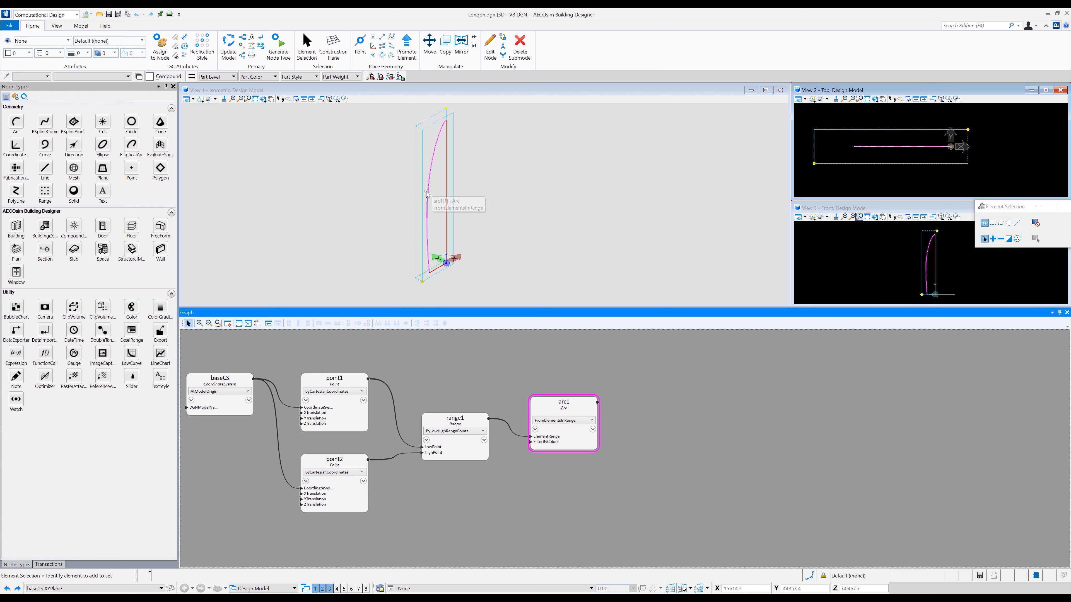
{"action": "left_click", "coordinate": [553, 447]}
{"action": "type", "text": "103"}
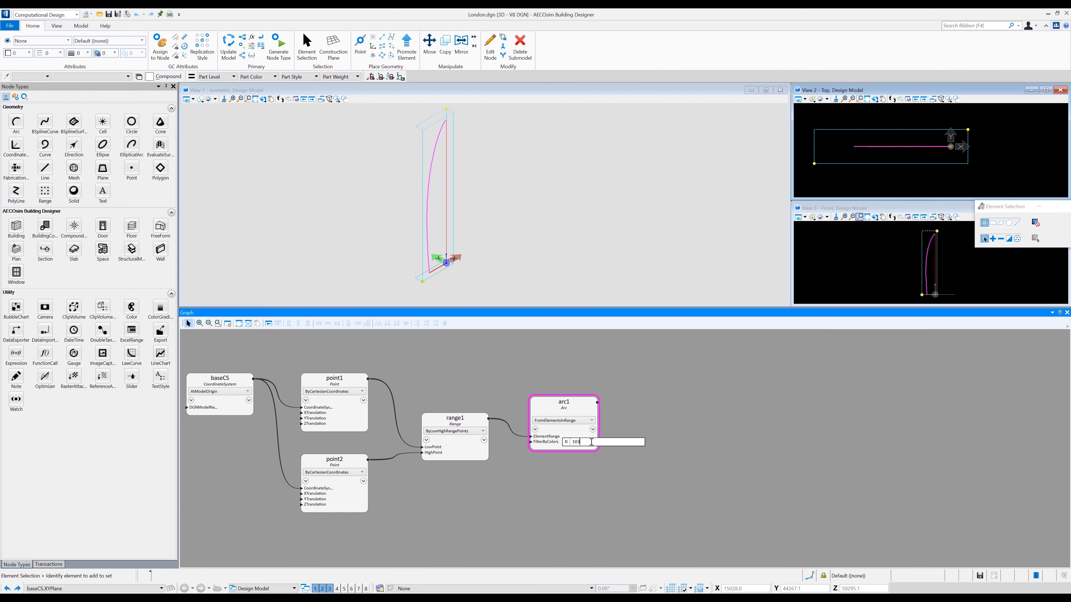
{"action": "key", "text": "Return"}
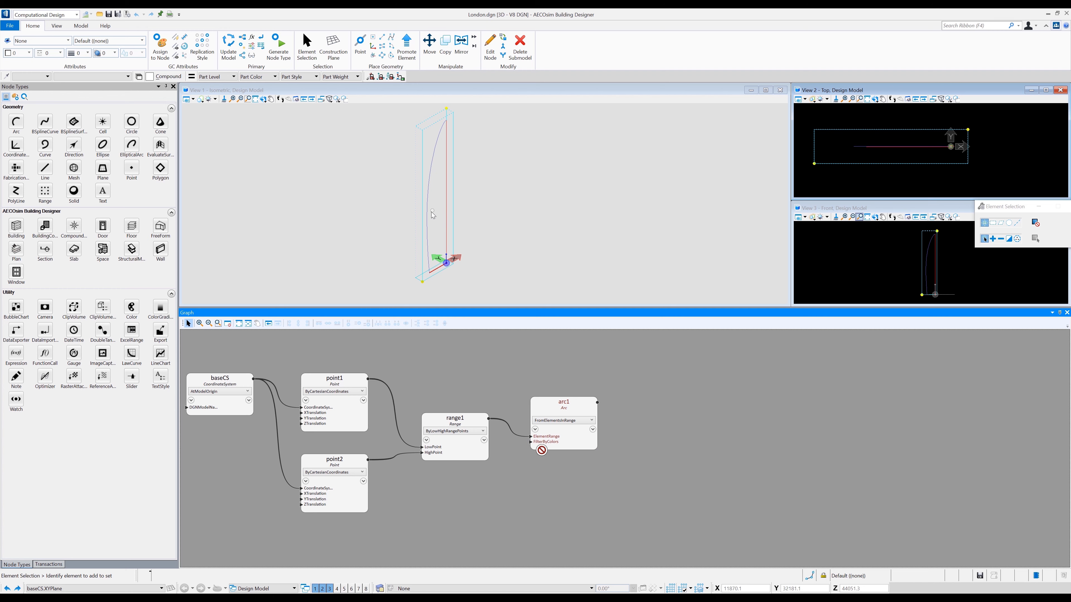
{"action": "left_click", "coordinate": [546, 442]}
{"action": "type", "text": "="}
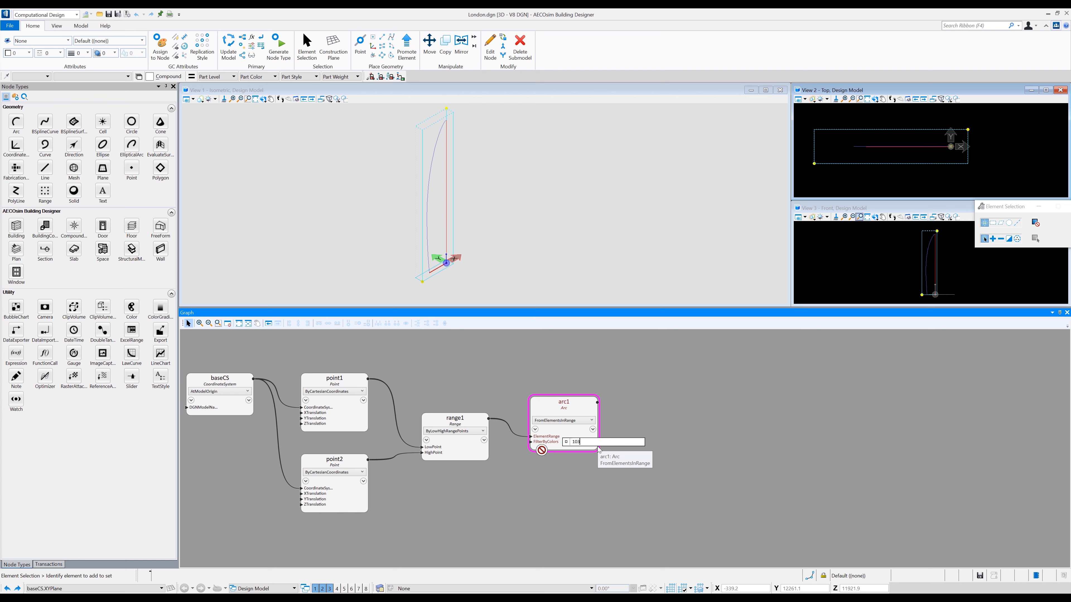
{"action": "key", "text": "Return"}
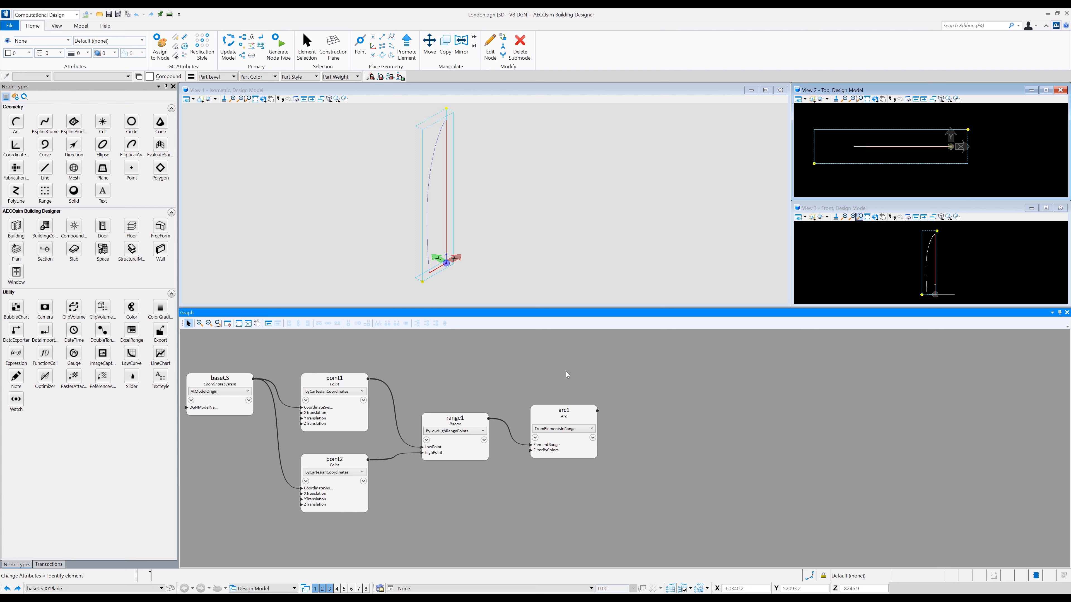
Step: Add a Curve node beside arc1, set its technique to CompositeCurves and connect arc1 to its Curves input
{"action": "left_click_drag", "start_coordinate": [45, 144], "coordinate": [676, 420]}
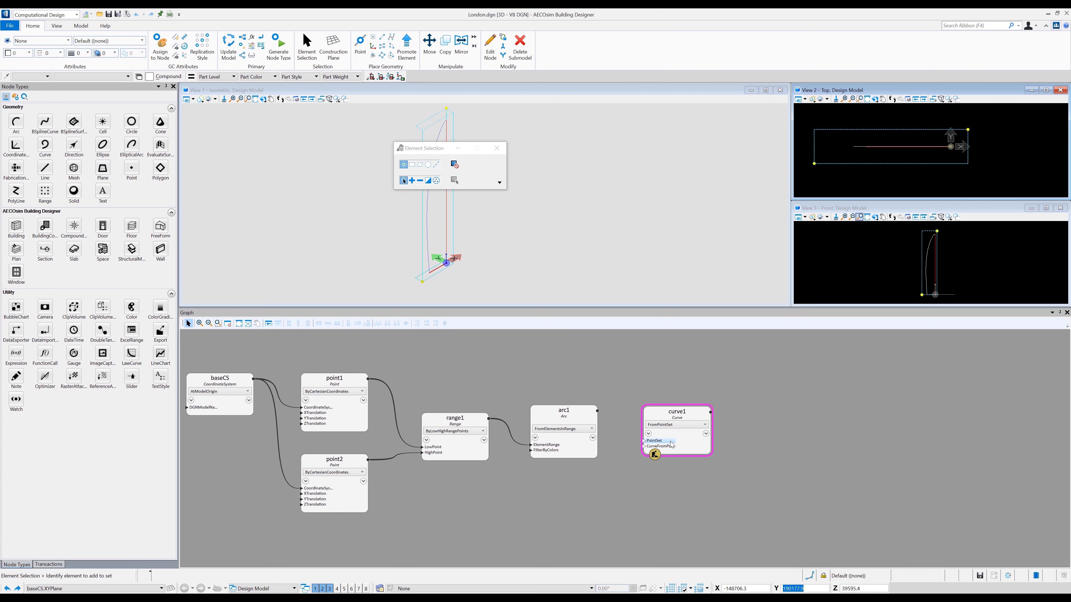
{"action": "left_click", "coordinate": [664, 425]}
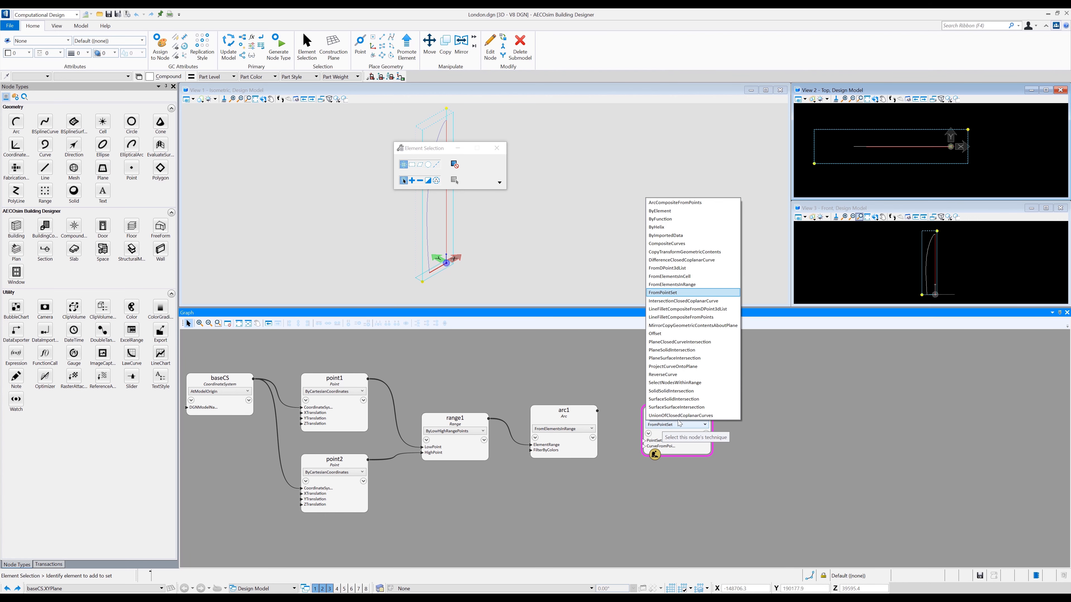
{"action": "left_click", "coordinate": [679, 243]}
{"action": "left_click_drag", "start_coordinate": [644, 440], "coordinate": [586, 416]}
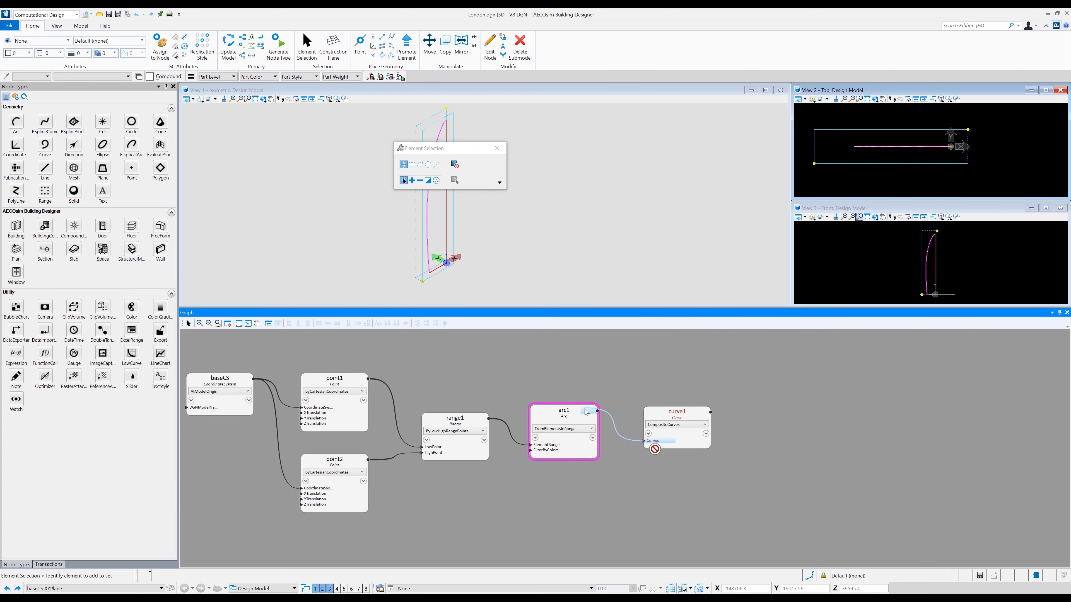
{"action": "left_click", "coordinate": [697, 443]}
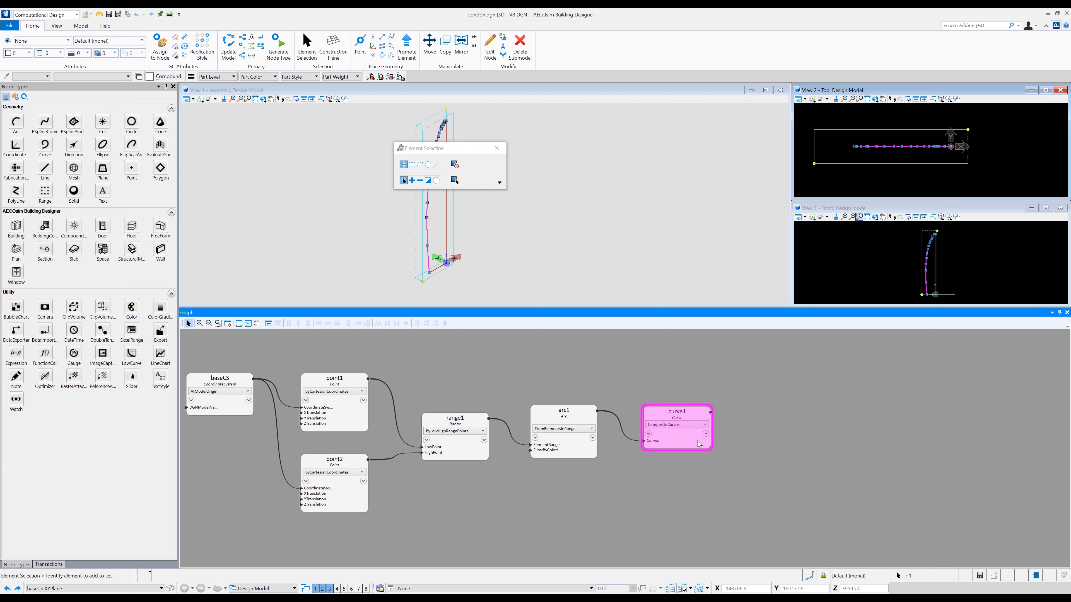
{"action": "left_click_drag", "start_coordinate": [419, 151], "coordinate": [561, 137]}
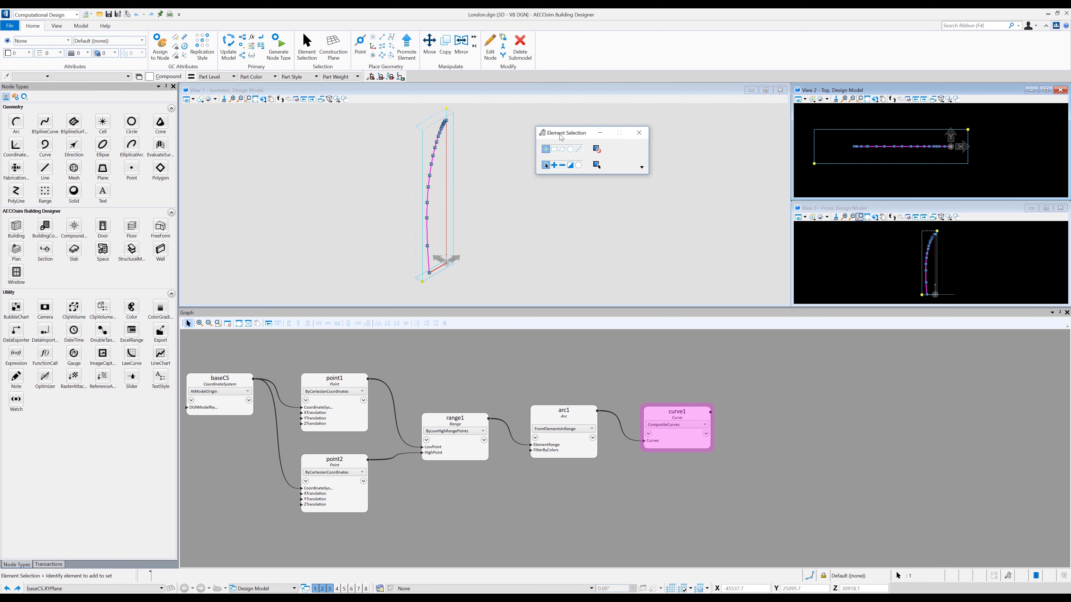
Step: Rename the composite curve node as ProfileCurve
{"action": "double_click", "coordinate": [675, 416]}
{"action": "type", "text": "P"}
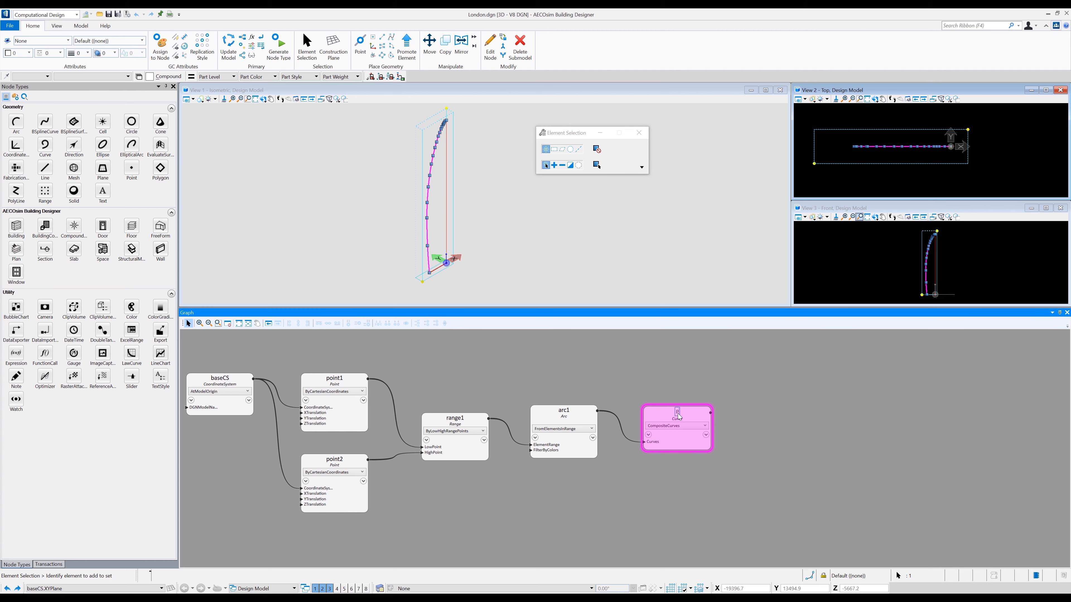
{"action": "type", "text": "rofileCurve"}
{"action": "left_click", "coordinate": [690, 391]}
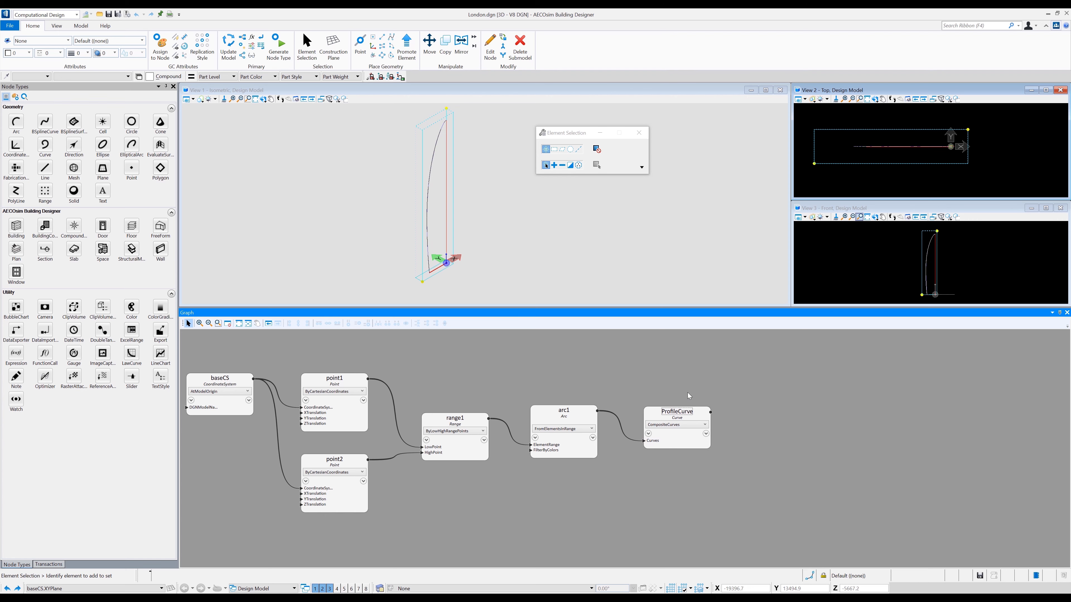
Step: Add a Line node below arc1 and set its technique to ByStartPointDirectionLength
{"action": "middle_click_drag", "start_coordinate": [635, 516], "coordinate": [620, 498]}
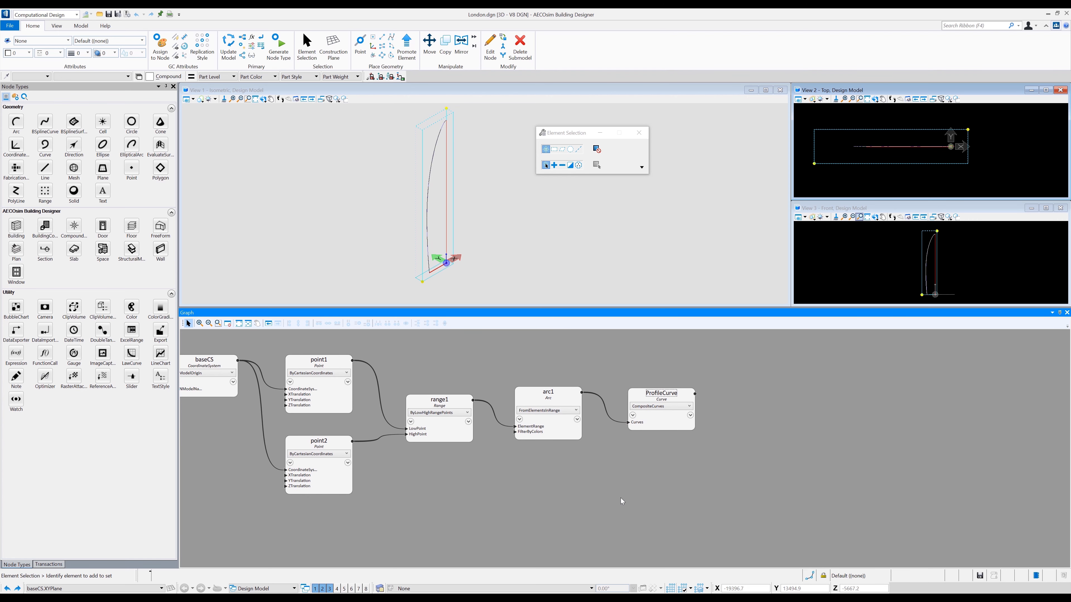
{"action": "left_click_drag", "start_coordinate": [45, 167], "coordinate": [546, 480]}
{"action": "left_click", "coordinate": [546, 479]}
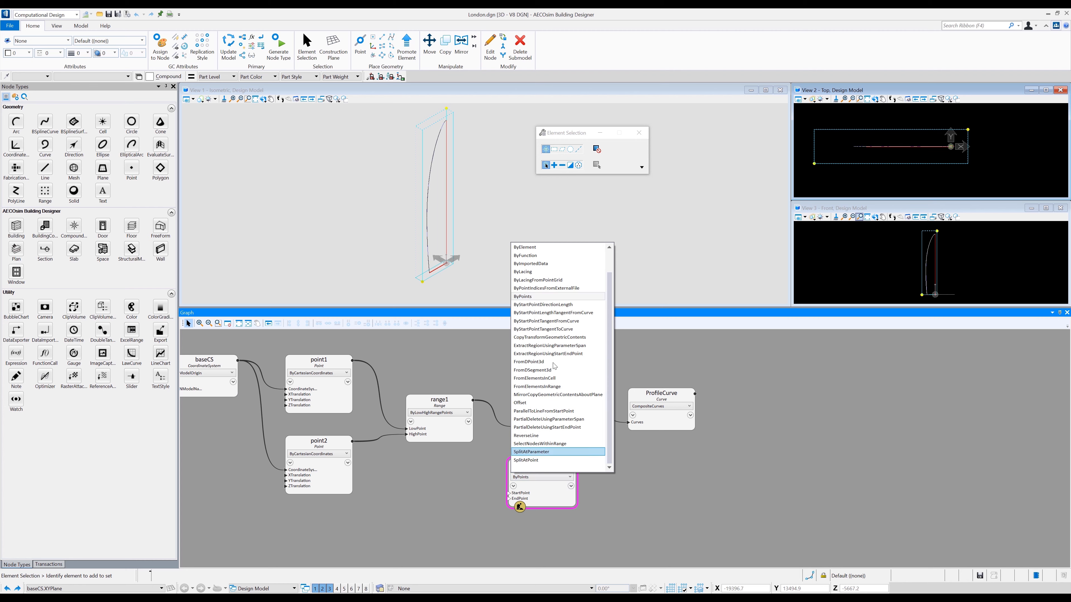
{"action": "left_click", "coordinate": [557, 304]}
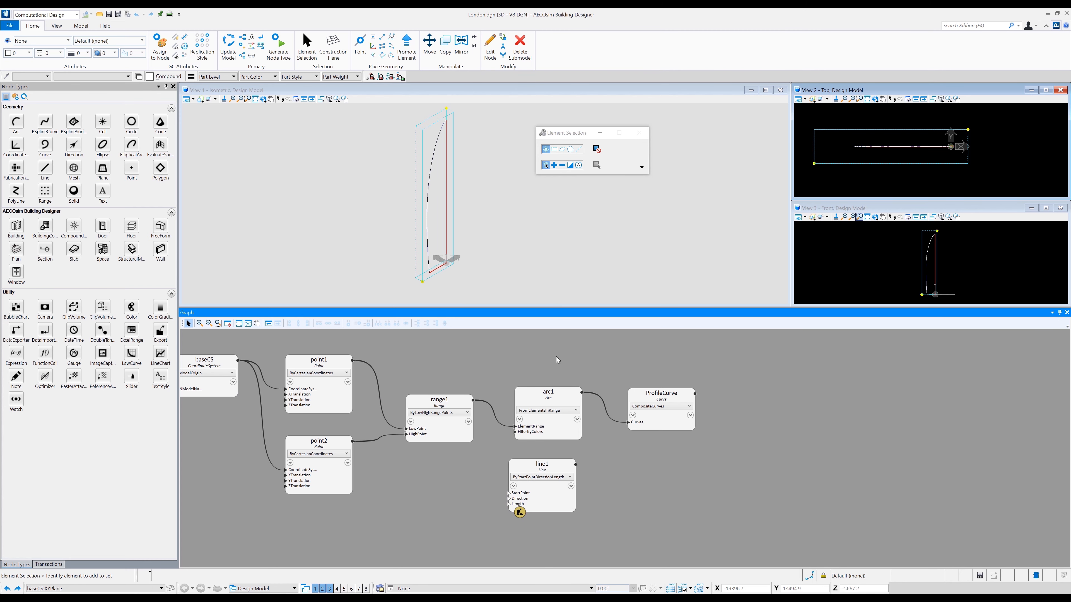
Step: Set line1's StartPoint to baseCS and its Direction to baseCS.ZDirection
{"action": "left_click", "coordinate": [524, 494]}
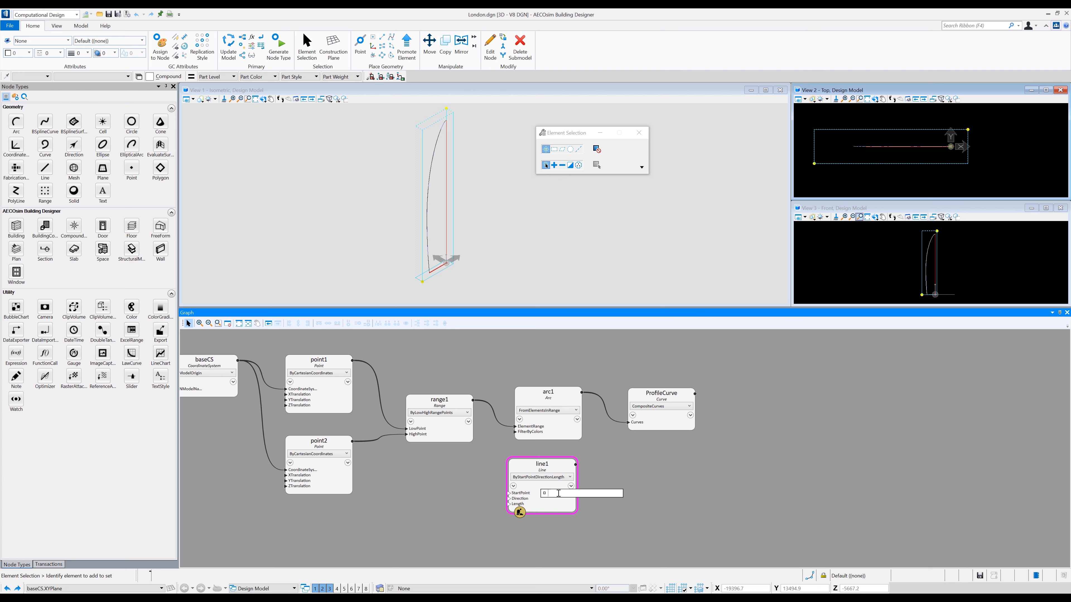
{"action": "type", "text": "baseCS"}
{"action": "key", "text": "Return"}
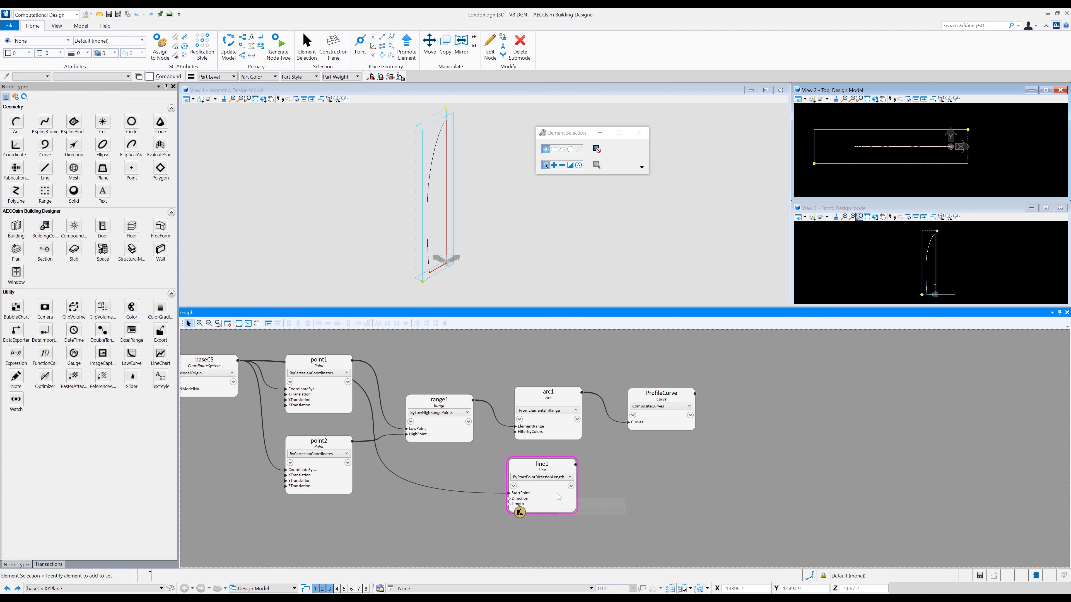
{"action": "left_click", "coordinate": [543, 500]}
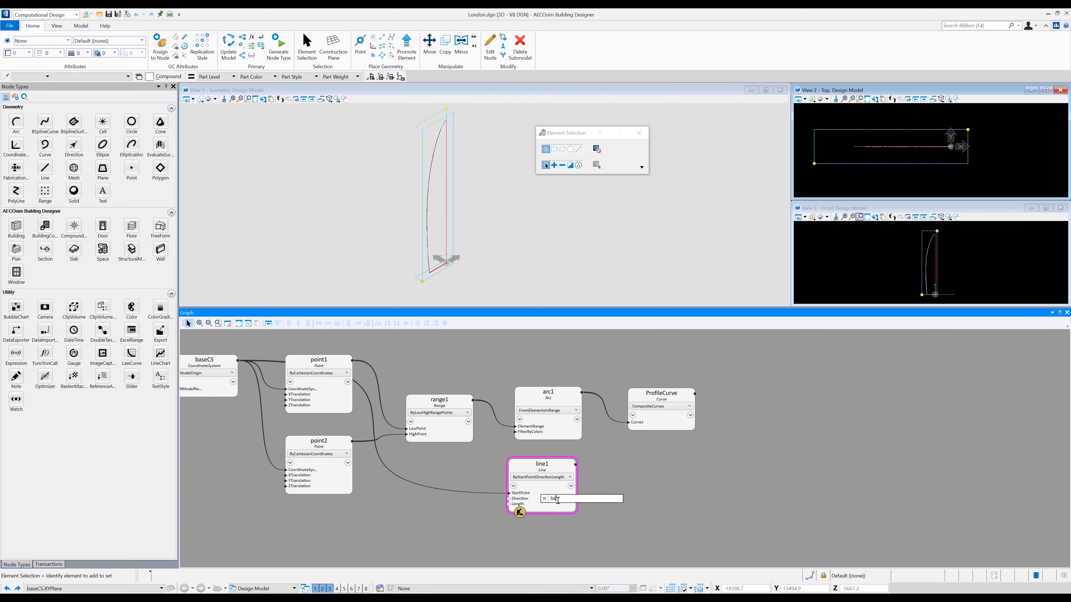
{"action": "type", "text": "b"}
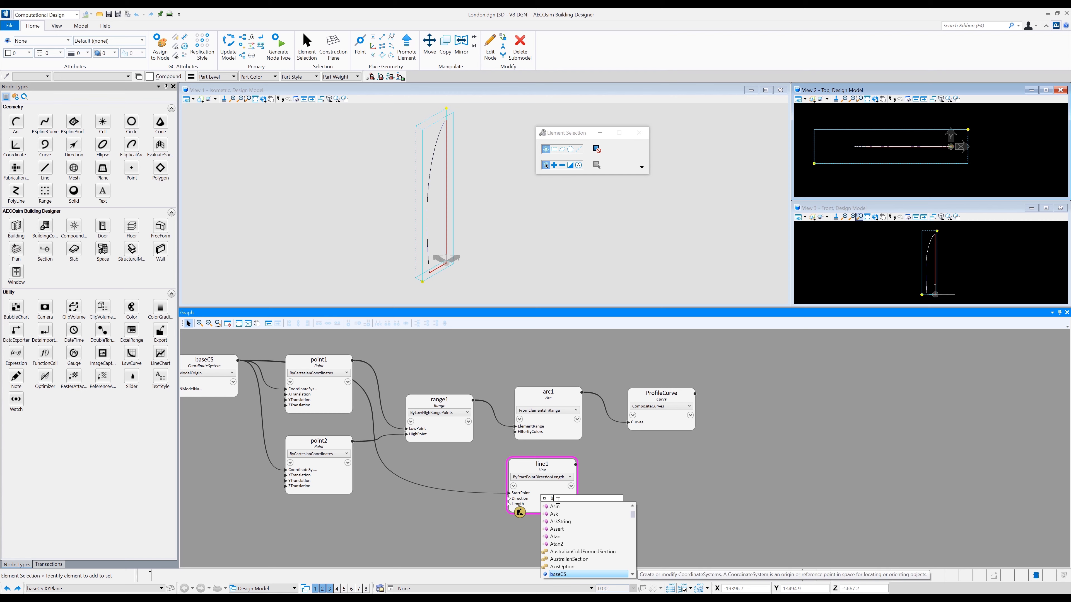
{"action": "key", "text": "Return"}
{"action": "type", "text": ".zdir"}
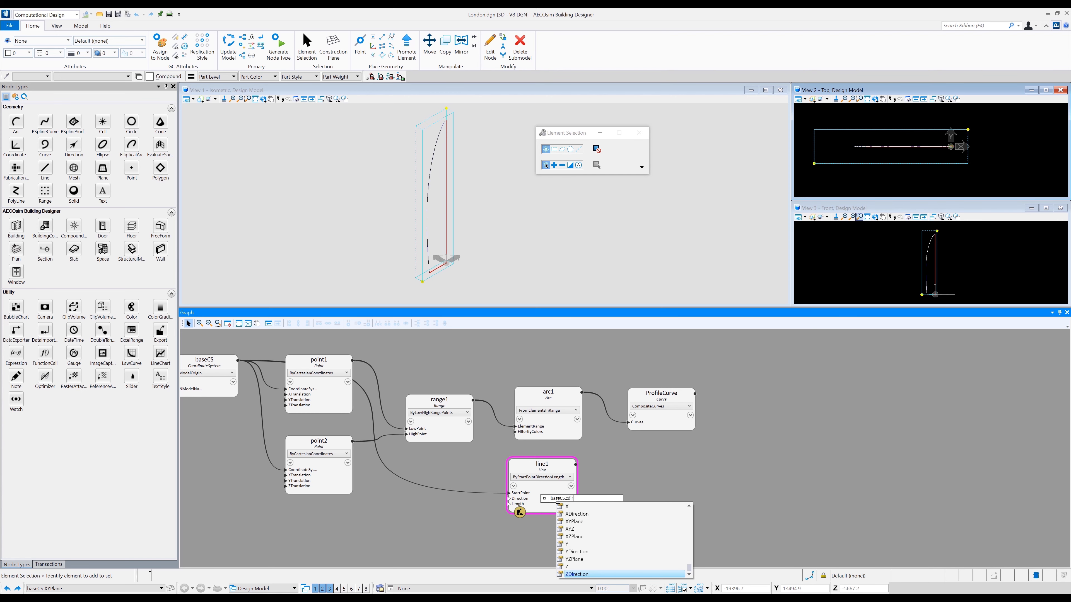
{"action": "key", "text": "Return"}
{"action": "key", "text": "Return"}
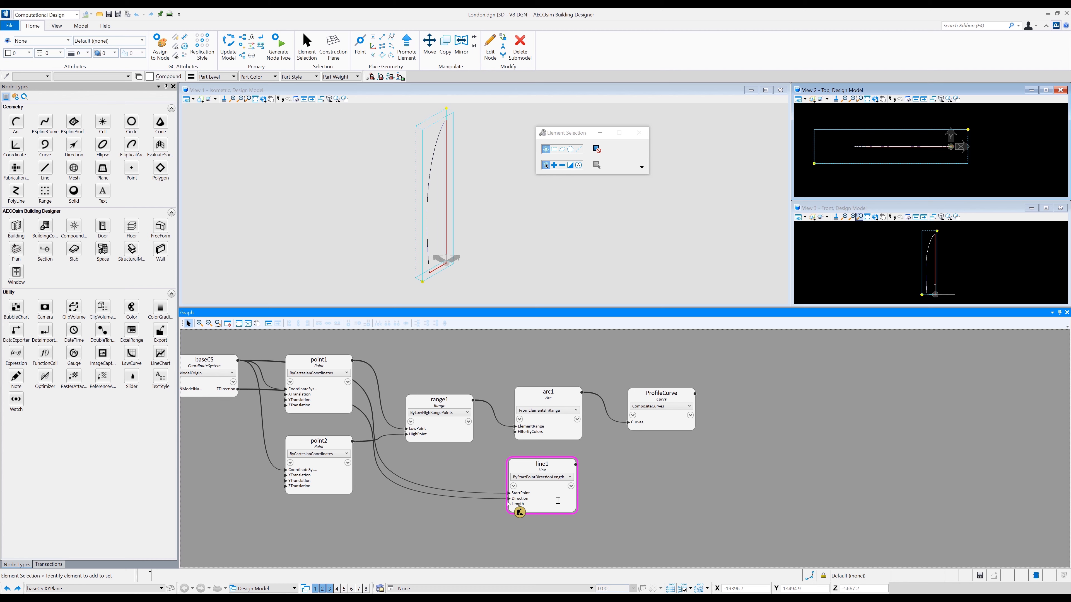
Step: Set line1's Length to 200000
{"action": "left_click", "coordinate": [523, 505]}
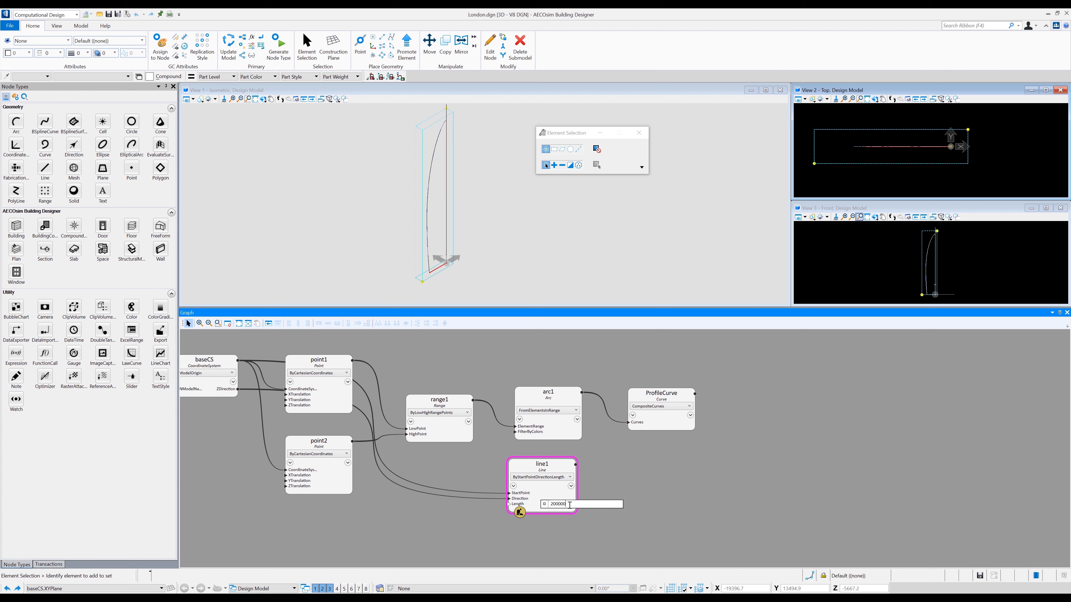
{"action": "key", "text": "Return"}
{"action": "left_click", "coordinate": [528, 486]}
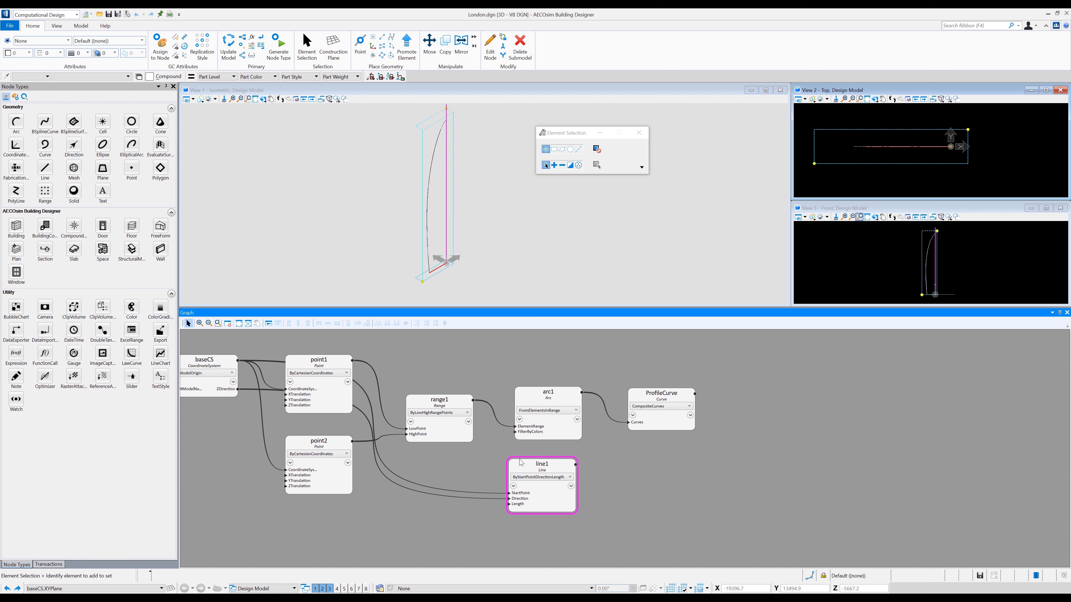
Step: Rename the line1 node as CentreLine and reposition it slightly below arc1
{"action": "left_click_drag", "start_coordinate": [525, 470], "coordinate": [537, 474]}
{"action": "double_click", "coordinate": [555, 468]}
{"action": "type", "text": "Centre:L"}
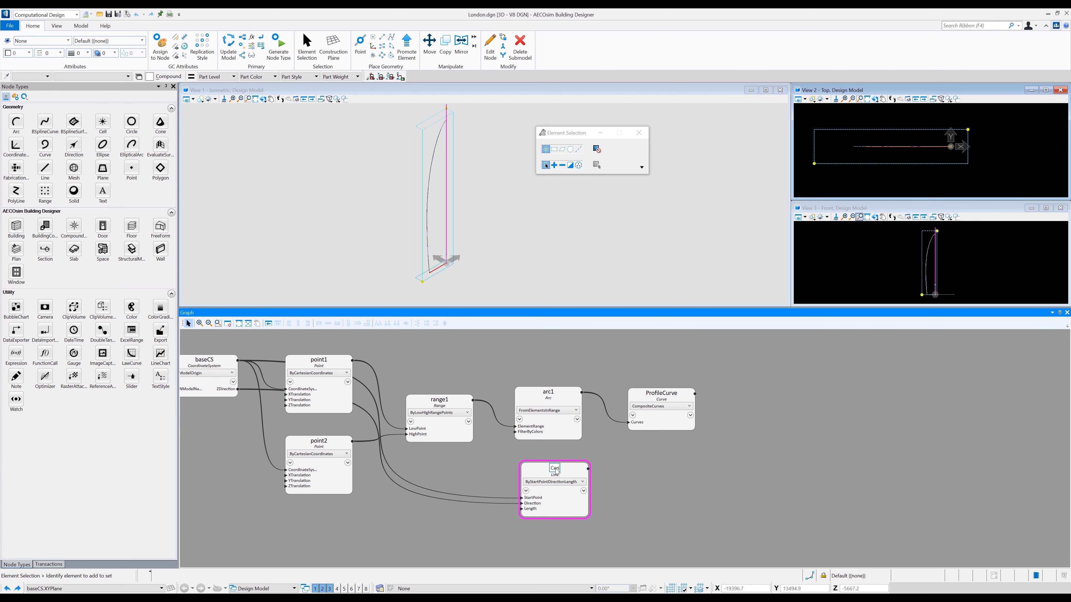
{"action": "key", "text": "BackSpace"}
{"action": "key", "text": "BackSpace"}
{"action": "type", "text": "Line"}
{"action": "key", "text": "Return"}
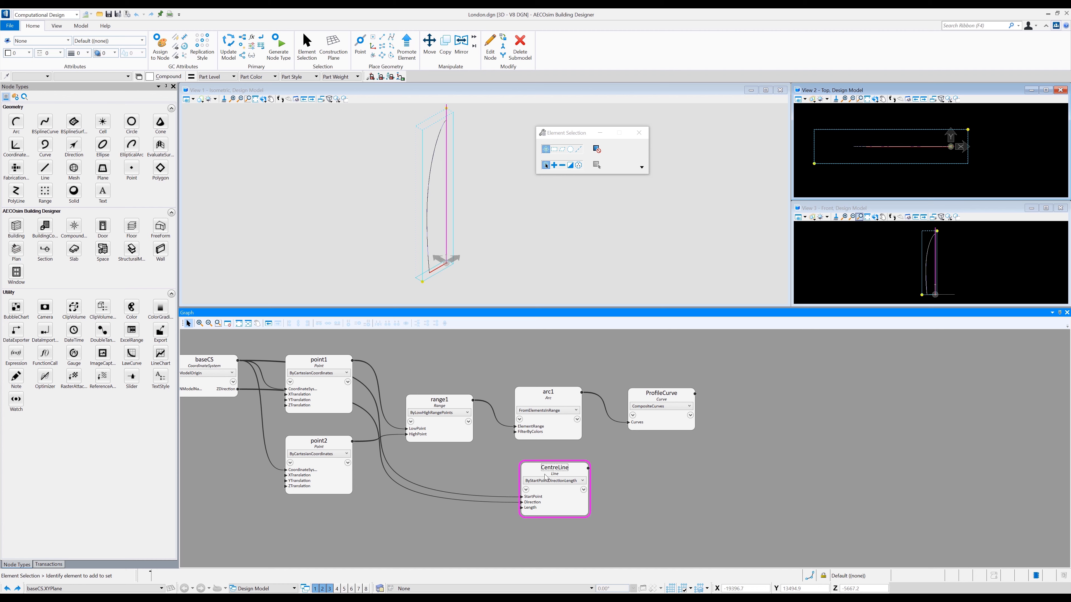
{"action": "left_click_drag", "start_coordinate": [542, 472], "coordinate": [541, 476]}
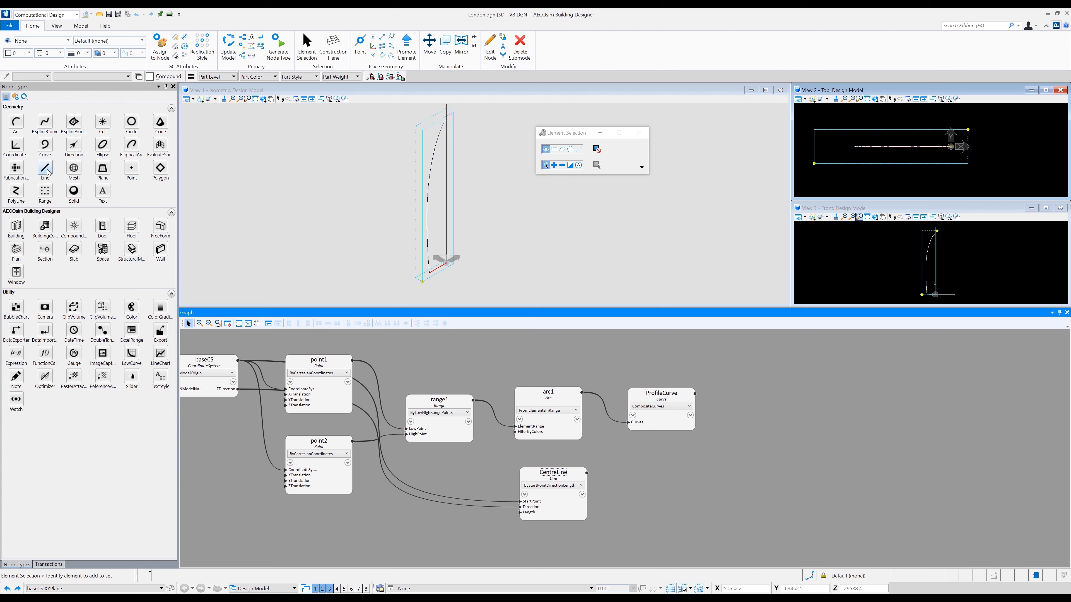
Step: Add a second Line node below CentreLine, keep its ByPoints technique, and set its StartPoint to baseCS
{"action": "left_click_drag", "start_coordinate": [51, 172], "coordinate": [641, 552]}
{"action": "middle_click_drag", "start_coordinate": [660, 501], "coordinate": [663, 430]}
{"action": "left_click_drag", "start_coordinate": [641, 474], "coordinate": [614, 484]}
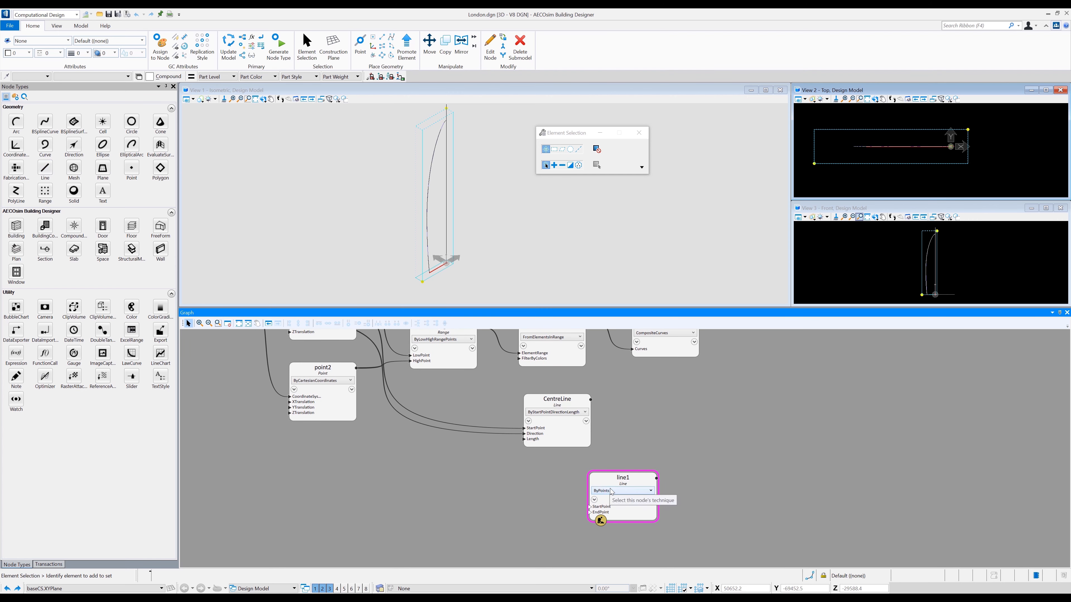
{"action": "left_click", "coordinate": [602, 508]}
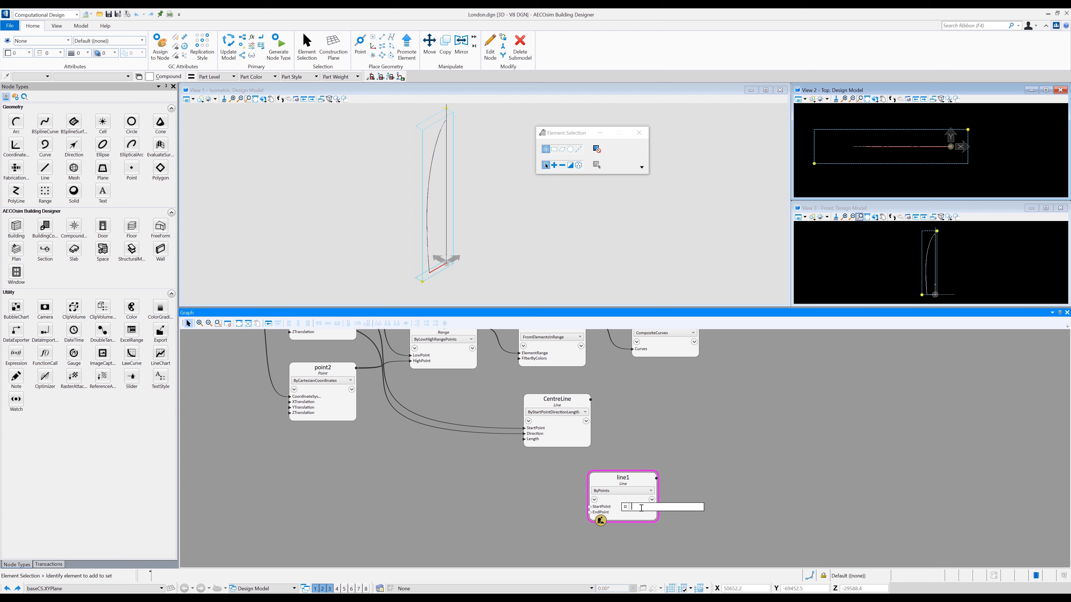
{"action": "type", "text": "baseCS"}
{"action": "key", "text": "Return"}
{"action": "key", "text": "Return"}
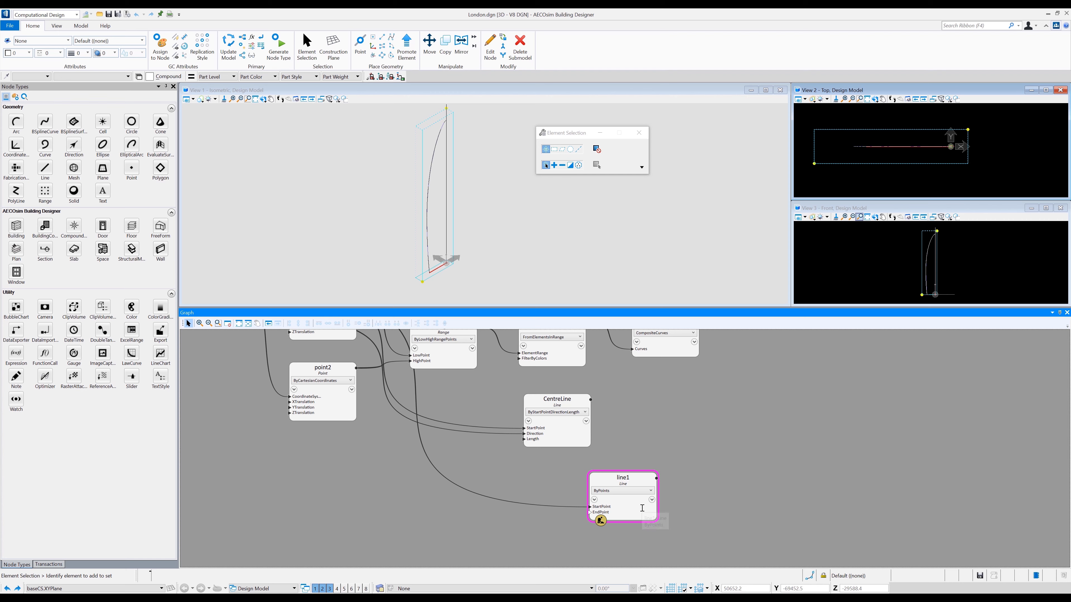
Step: Set line1's EndPoint to ProfileCurve.StartPoint and nudge the node slightly down and to the right
{"action": "left_click", "coordinate": [644, 513]}
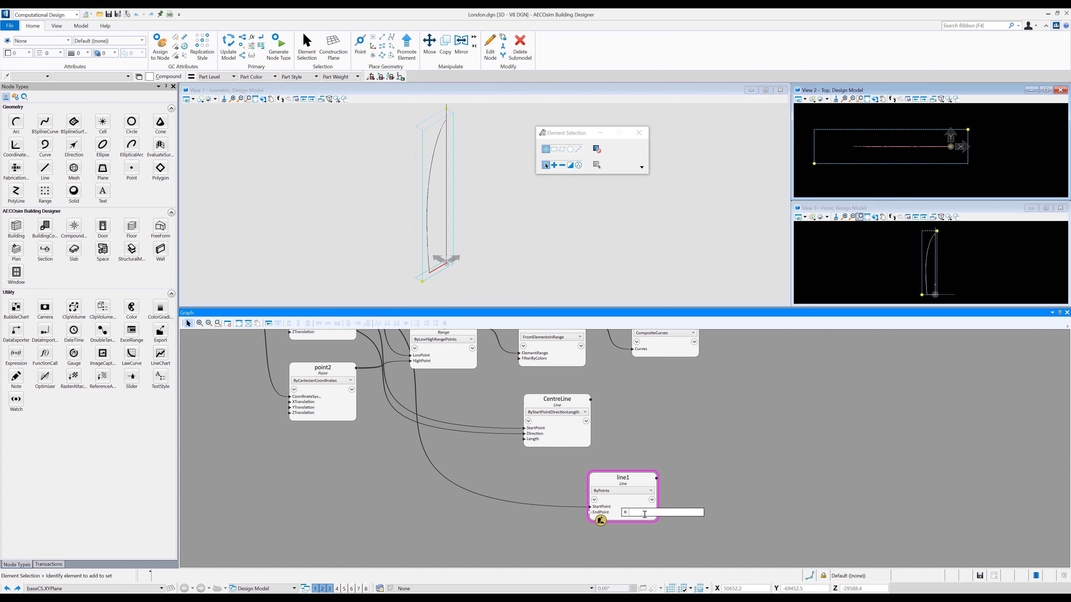
{"action": "middle_click_drag", "start_coordinate": [667, 428], "coordinate": [660, 448]}
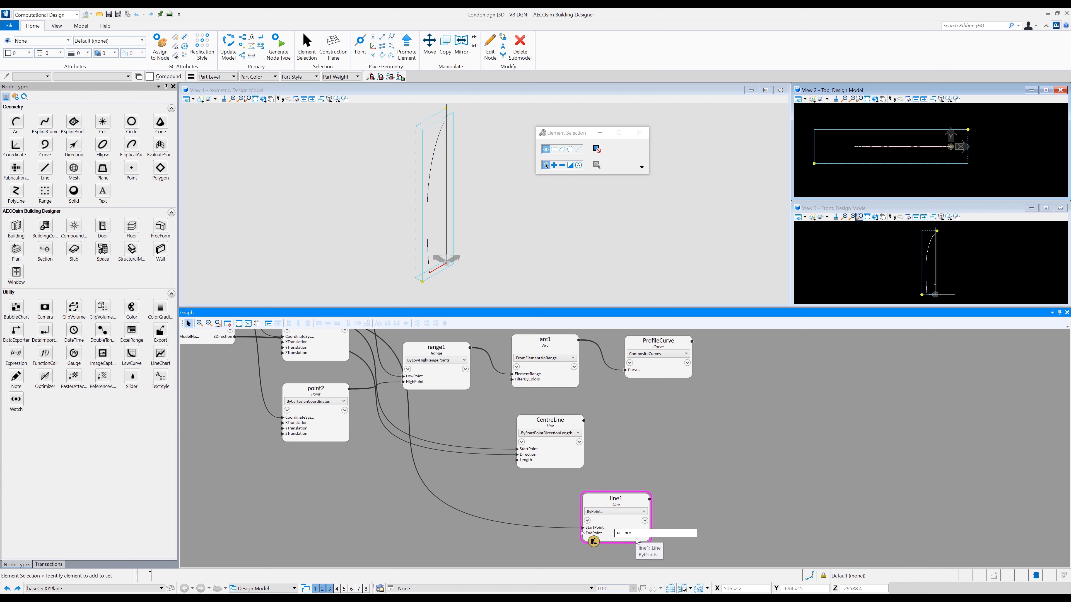
{"action": "type", "text": "ProfileCurve"}
{"action": "key", "text": "Tab"}
{"action": "type", "text": ".start"}
{"action": "key", "text": "Tab"}
{"action": "key", "text": "Return"}
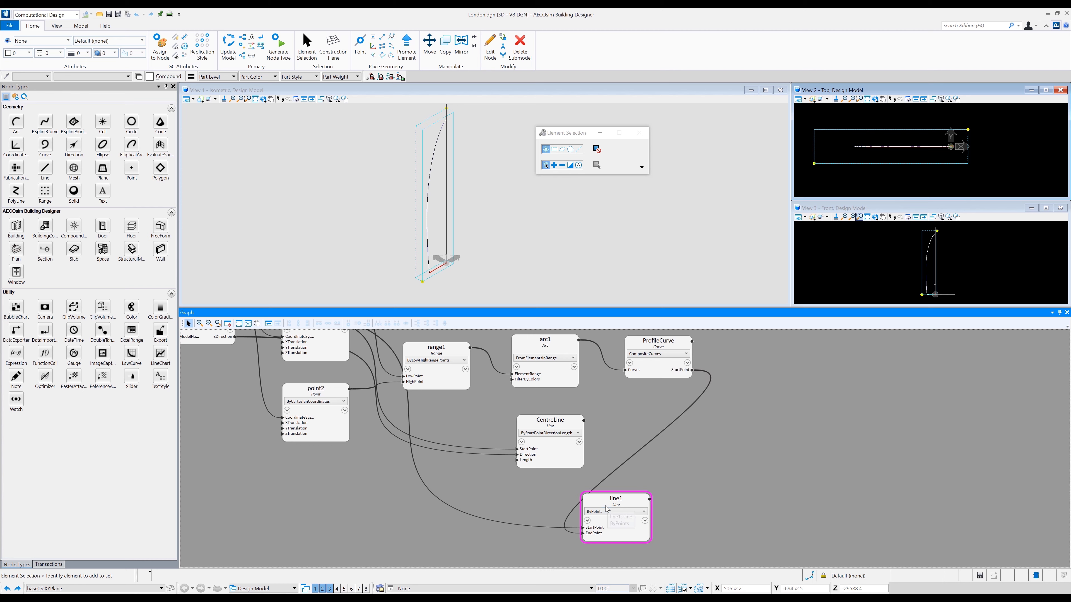
{"action": "left_click_drag", "start_coordinate": [601, 505], "coordinate": [606, 508]}
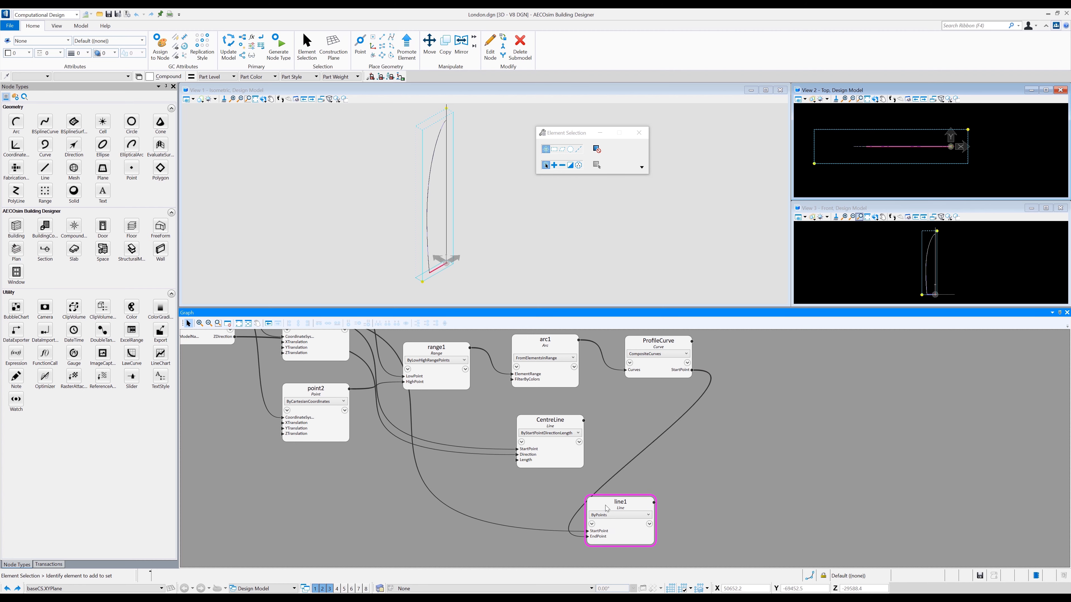
{"action": "left_click", "coordinate": [668, 474]}
Step: Add a Circle node beside line1 with the ByCenterRadius technique and set its CenterPoint to baseCS
{"action": "left_click", "coordinate": [132, 122]}
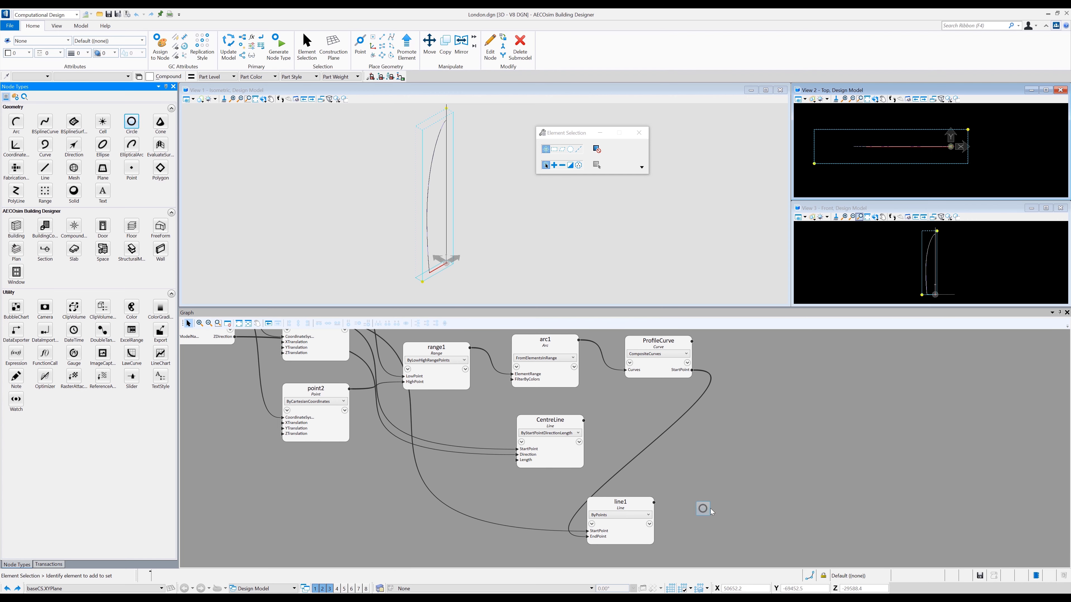
{"action": "left_click", "coordinate": [704, 509]}
{"action": "mouse_move", "coordinate": [668, 530]}
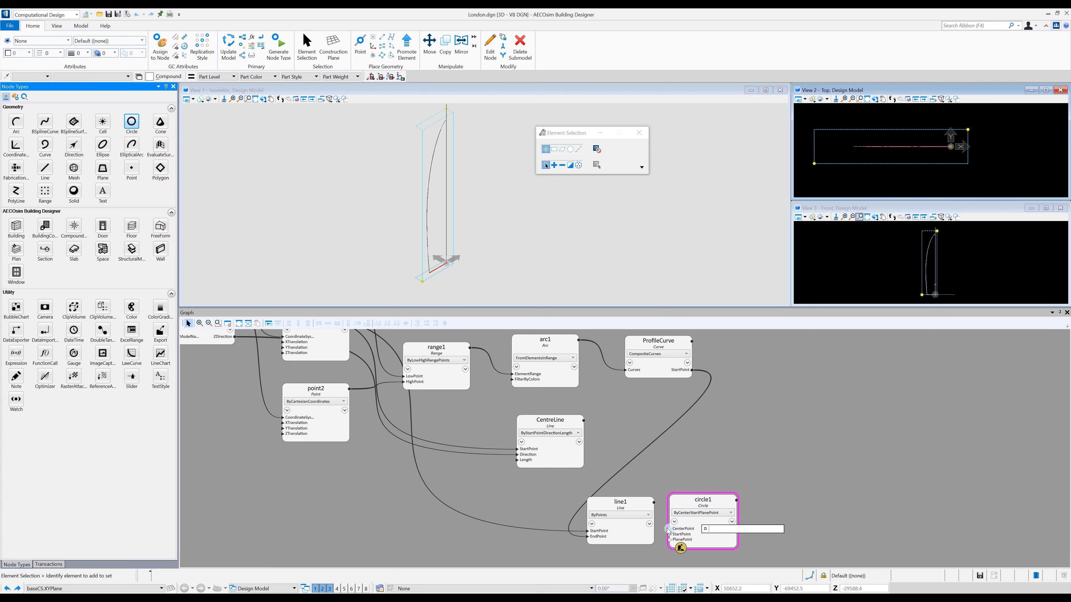
{"action": "left_click", "coordinate": [693, 513]}
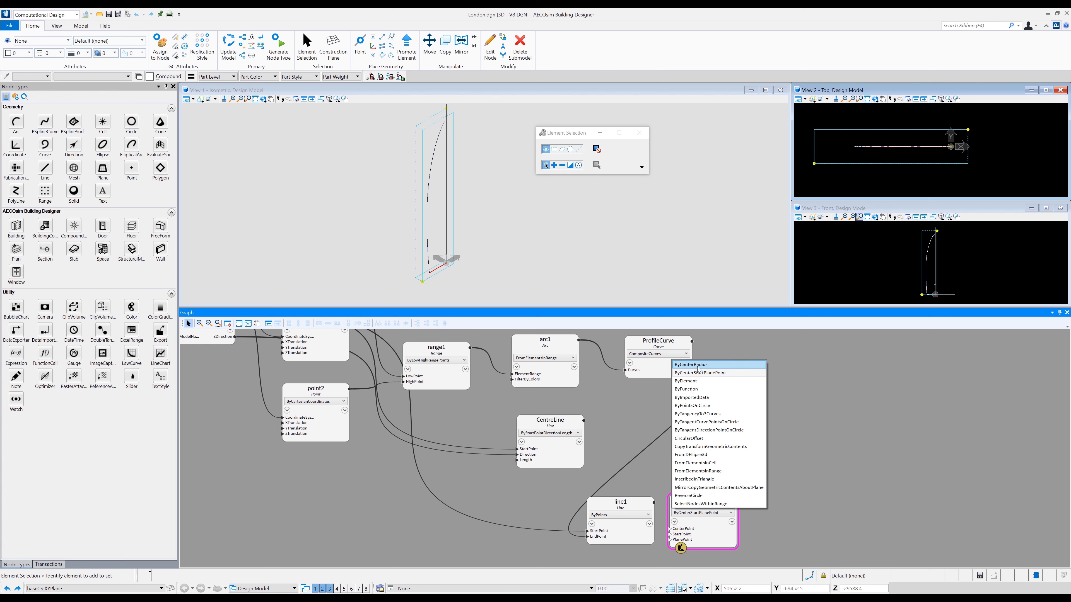
{"action": "left_click", "coordinate": [691, 365]}
{"action": "left_click", "coordinate": [695, 529]}
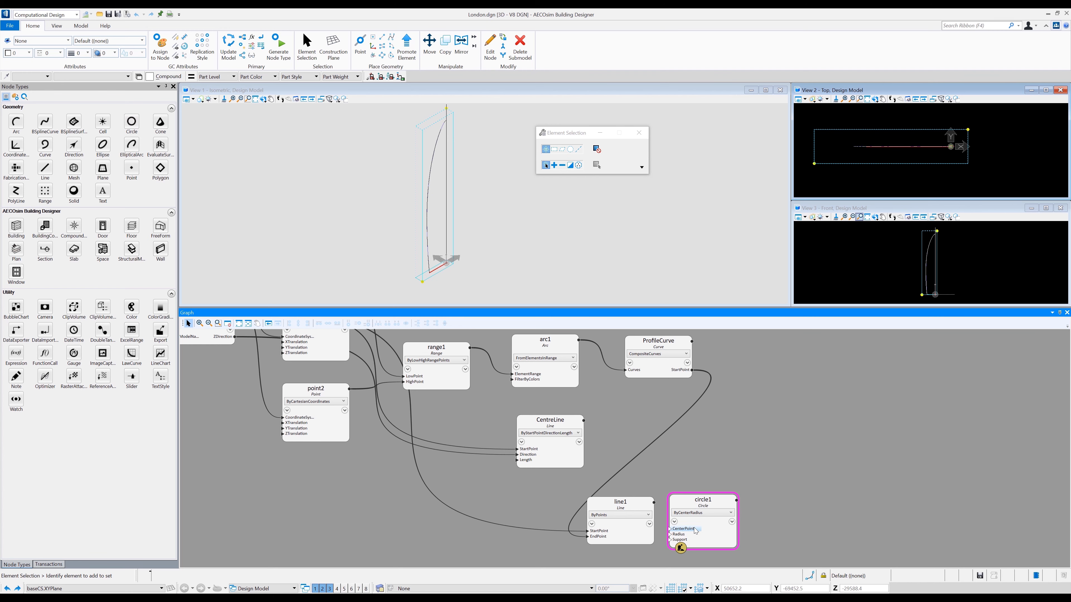
{"action": "type", "text": "aseCS"}
{"action": "key", "text": "Return"}
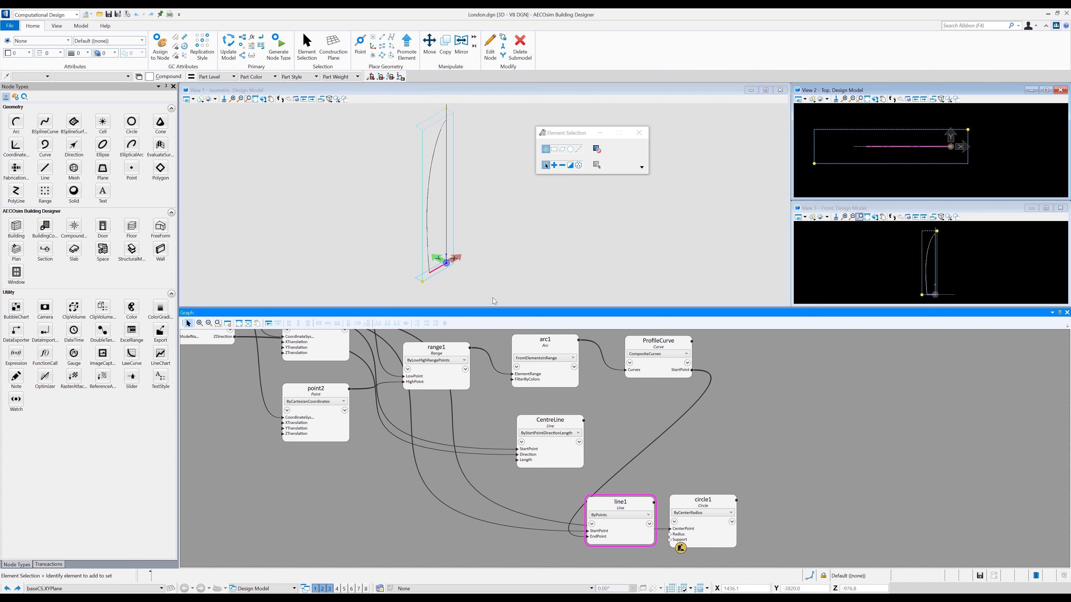
Step: Wire line1 into circle1's Radius and extend the expression to line1.Length
{"action": "left_click", "coordinate": [679, 534]}
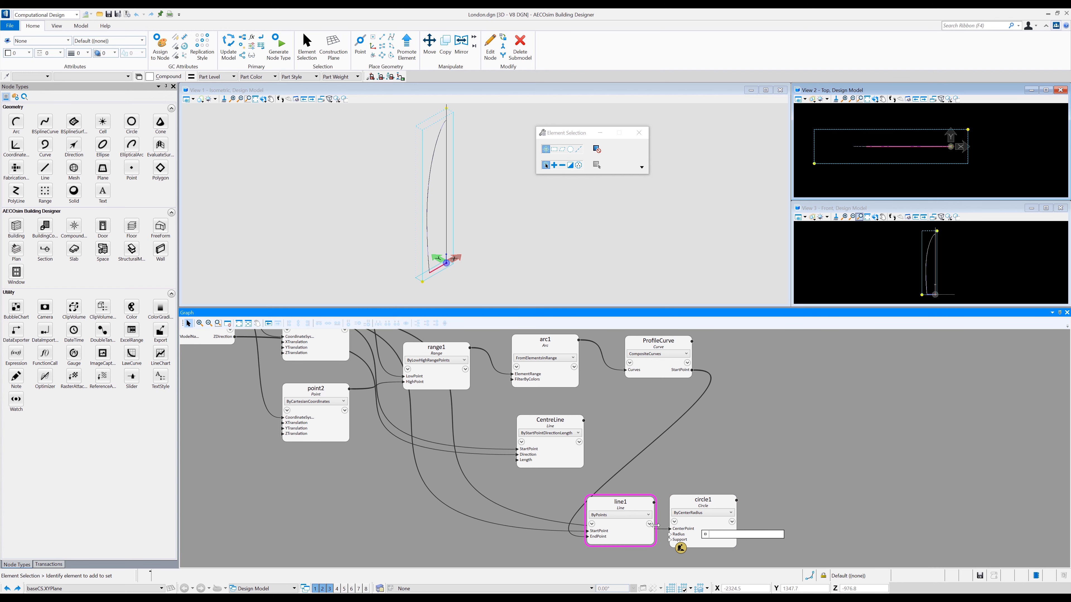
{"action": "left_click", "coordinate": [667, 534]}
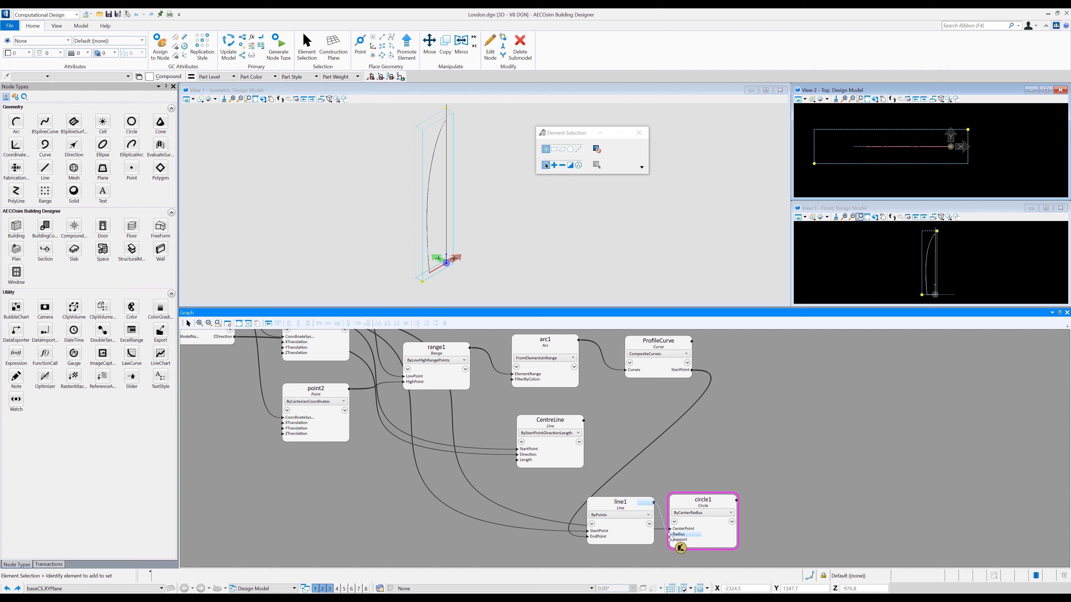
{"action": "left_click", "coordinate": [688, 535]}
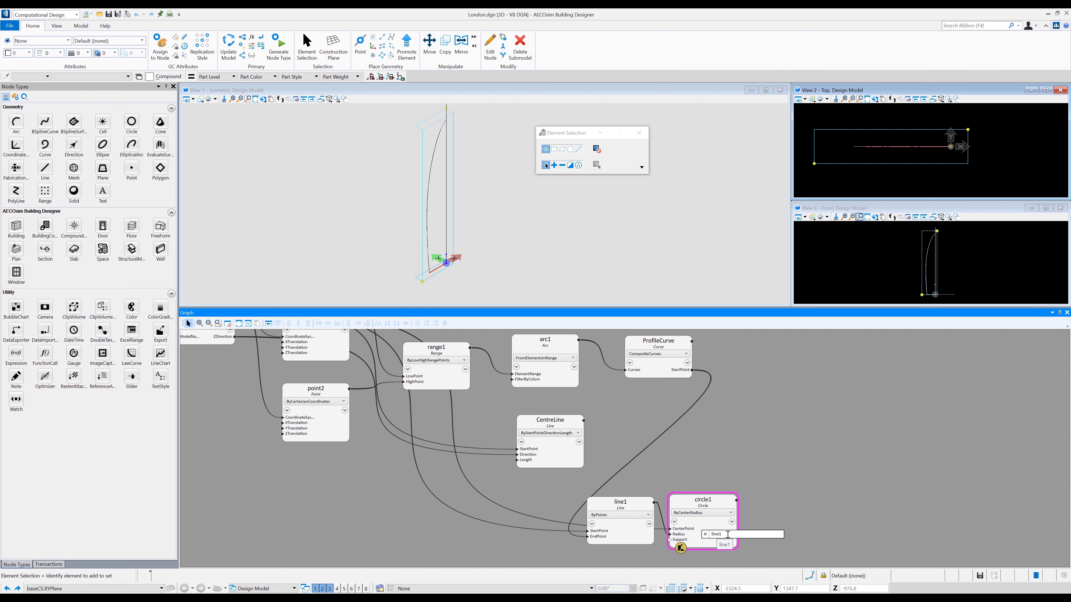
{"action": "type", "text": ".Length"}
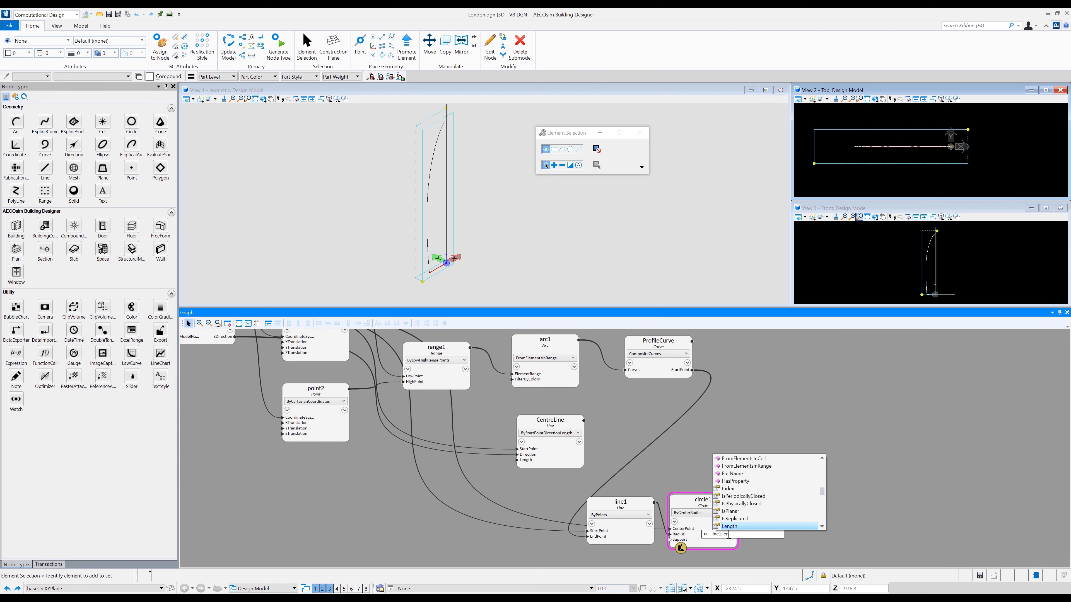
{"action": "key", "text": "Return"}
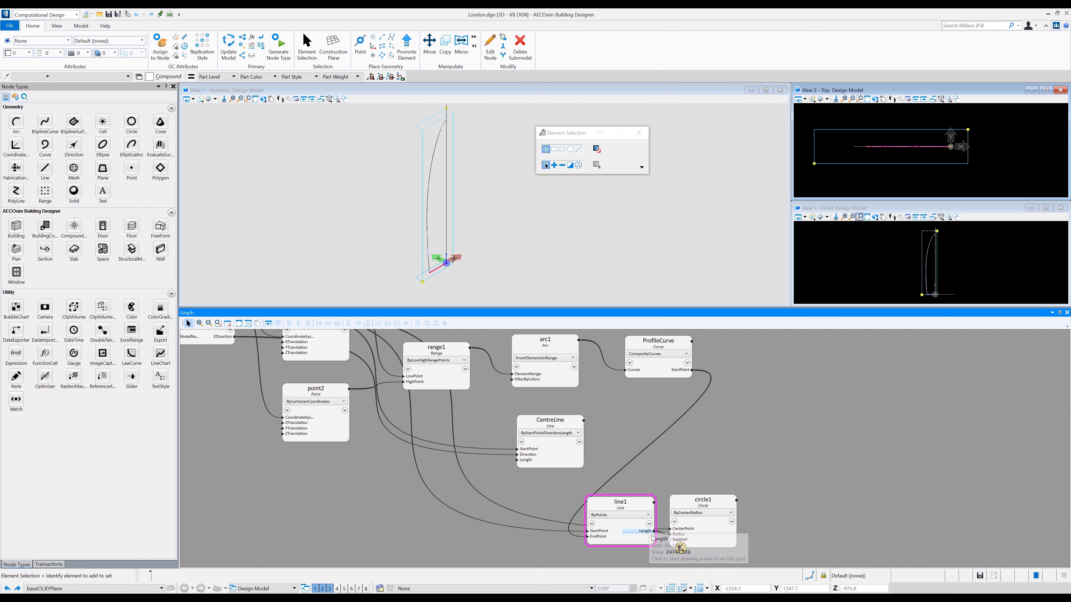
Step: Set circle1's Support to baseCS.XYPlane
{"action": "left_click", "coordinate": [690, 540]}
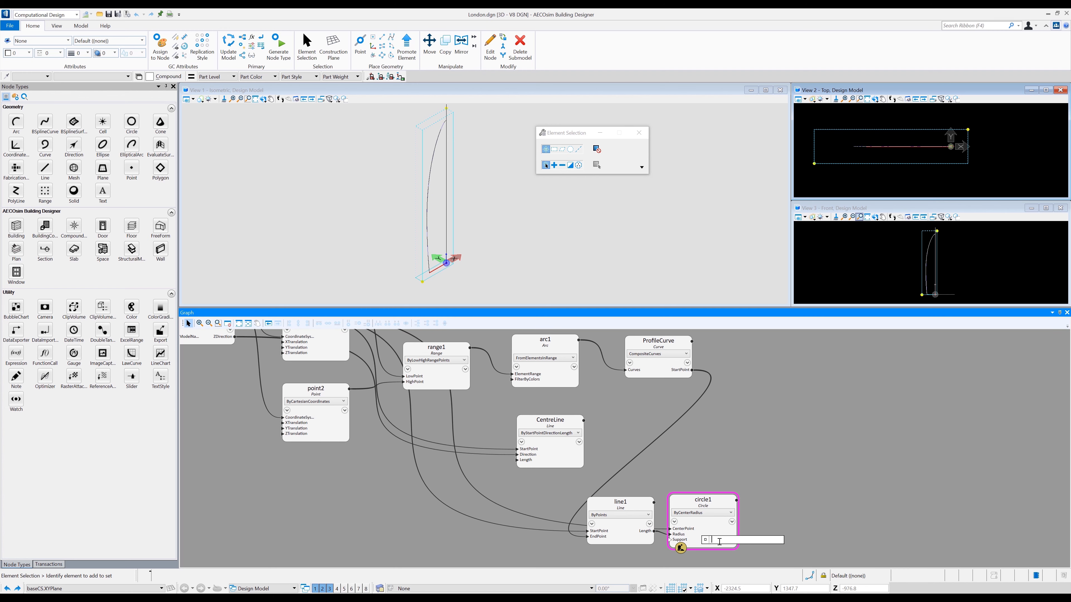
{"action": "type", "text": "b"}
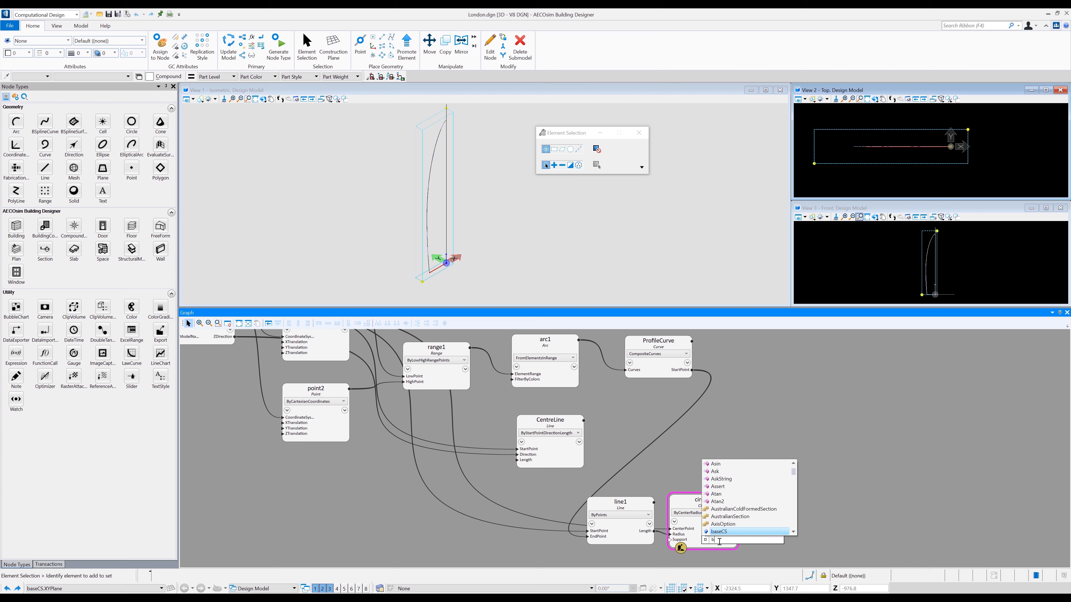
{"action": "type", "text": "aseCS."}
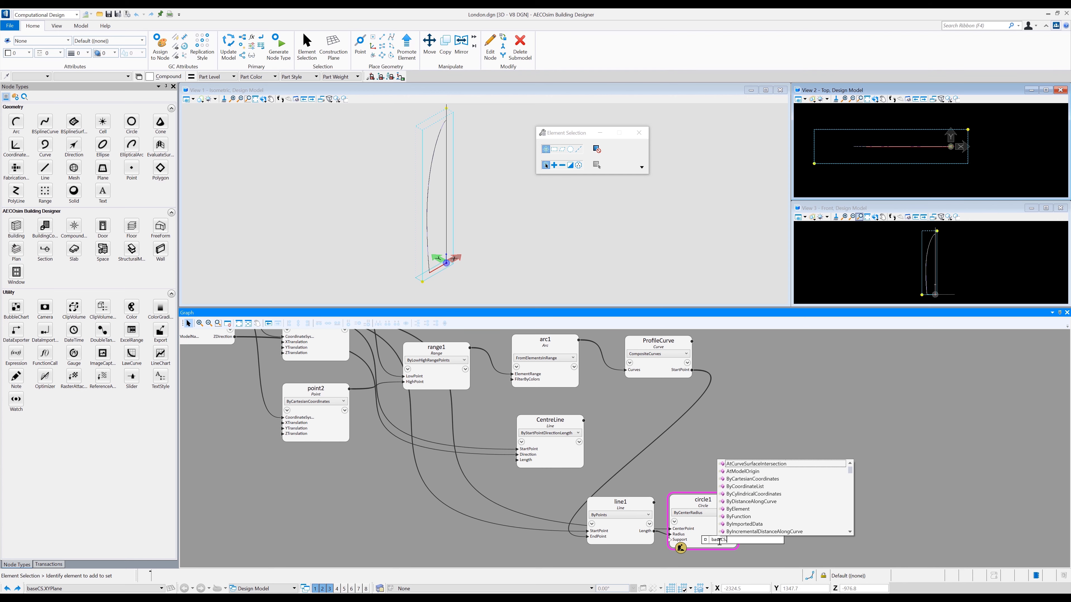
{"action": "type", "text": "XYPlane"}
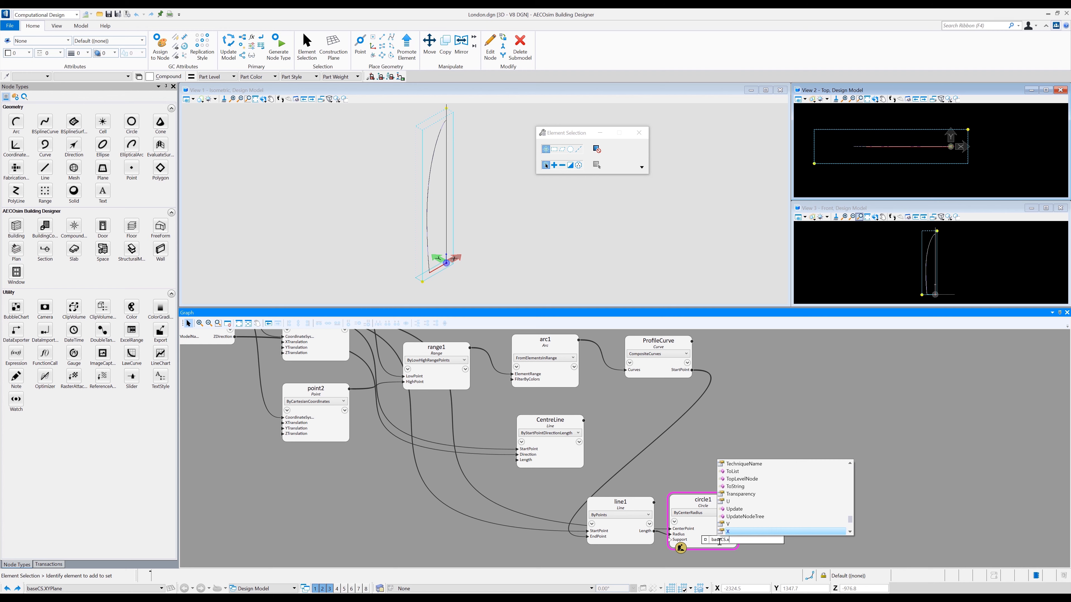
{"action": "key", "text": "Return"}
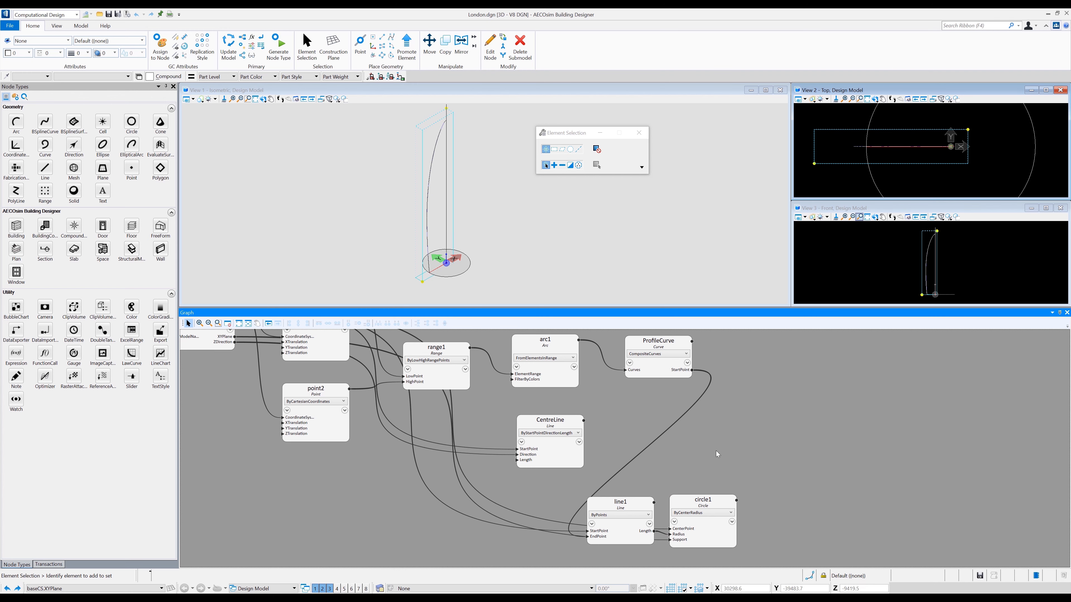
Step: Add a BSplineSurface node to the right of circle1 and set its technique to SweepCrossSectionAlongPath
{"action": "middle_click_drag", "start_coordinate": [690, 455], "coordinate": [615, 457]}
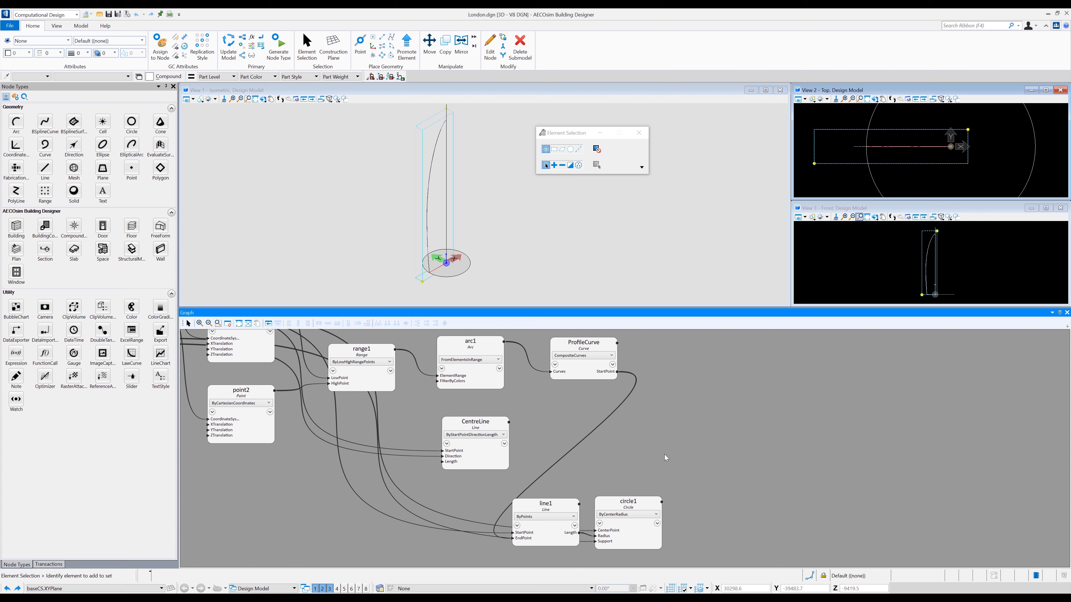
{"action": "left_click", "coordinate": [75, 123]}
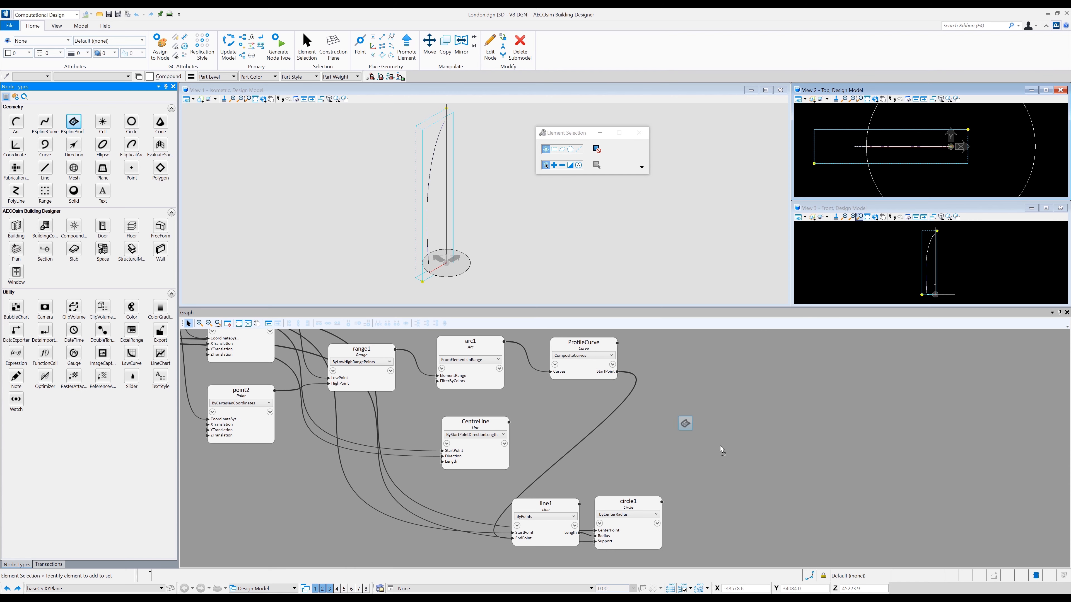
{"action": "left_click", "coordinate": [701, 487]}
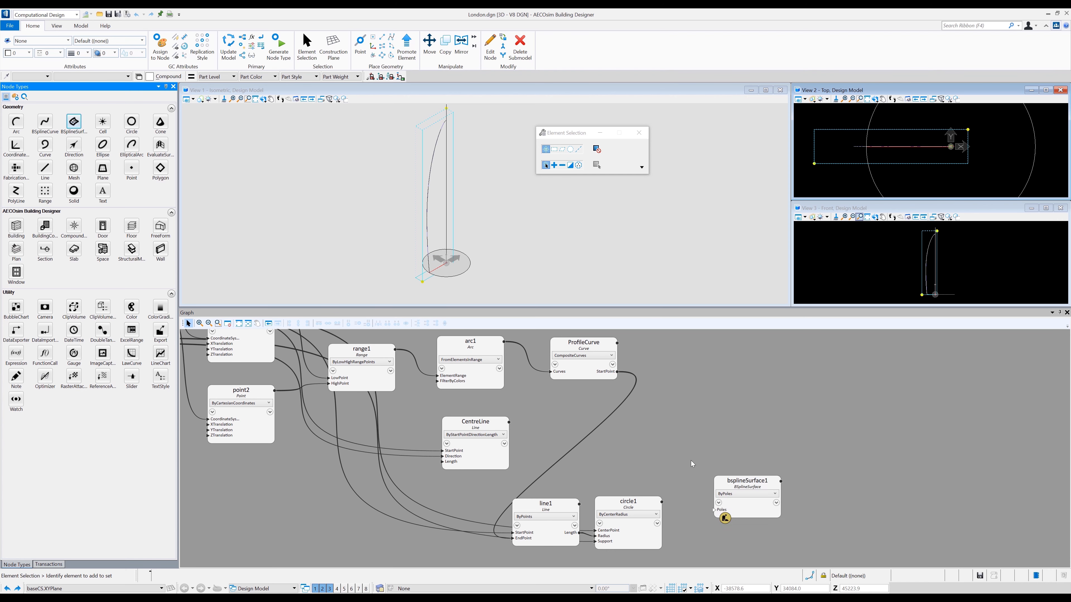
{"action": "left_click", "coordinate": [734, 494]}
{"action": "scroll", "coordinate": [742, 478], "scroll_direction": "down", "scroll_amount": 3}
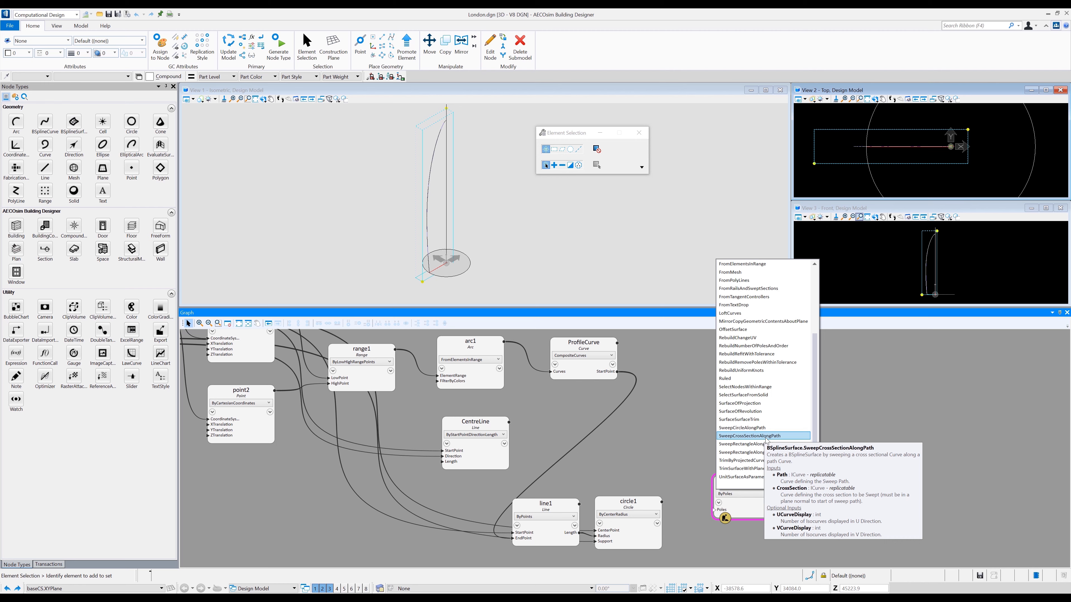
{"action": "left_click", "coordinate": [755, 436]}
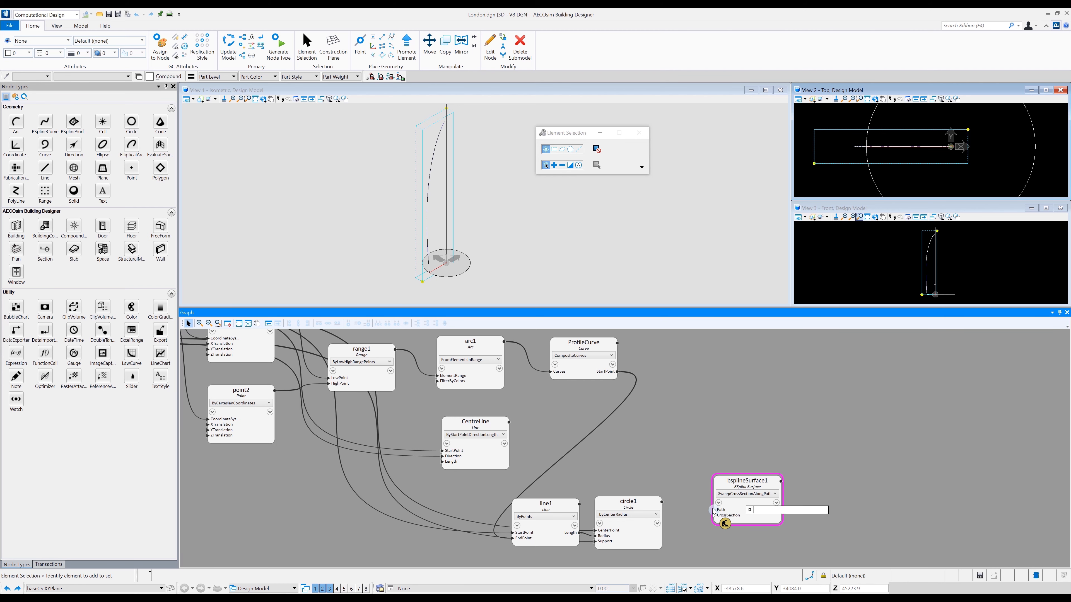
Step: Connect circle1 to bsplineSurface1's Path and ProfileCurve to its CrossSection
{"action": "left_click_drag", "start_coordinate": [713, 509], "coordinate": [662, 502]}
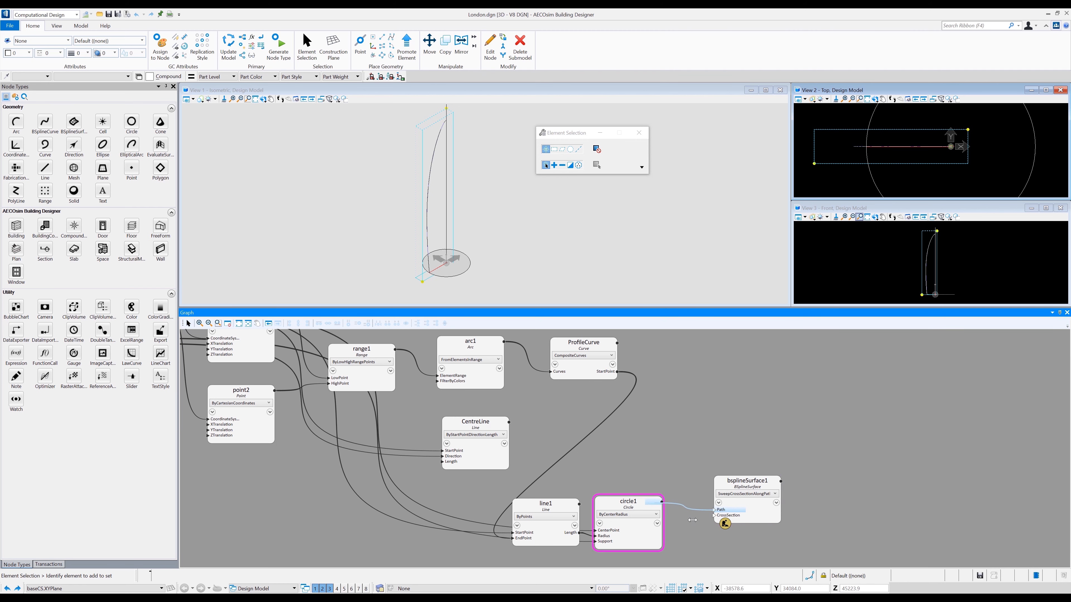
{"action": "left_click_drag", "start_coordinate": [717, 515], "coordinate": [611, 350]}
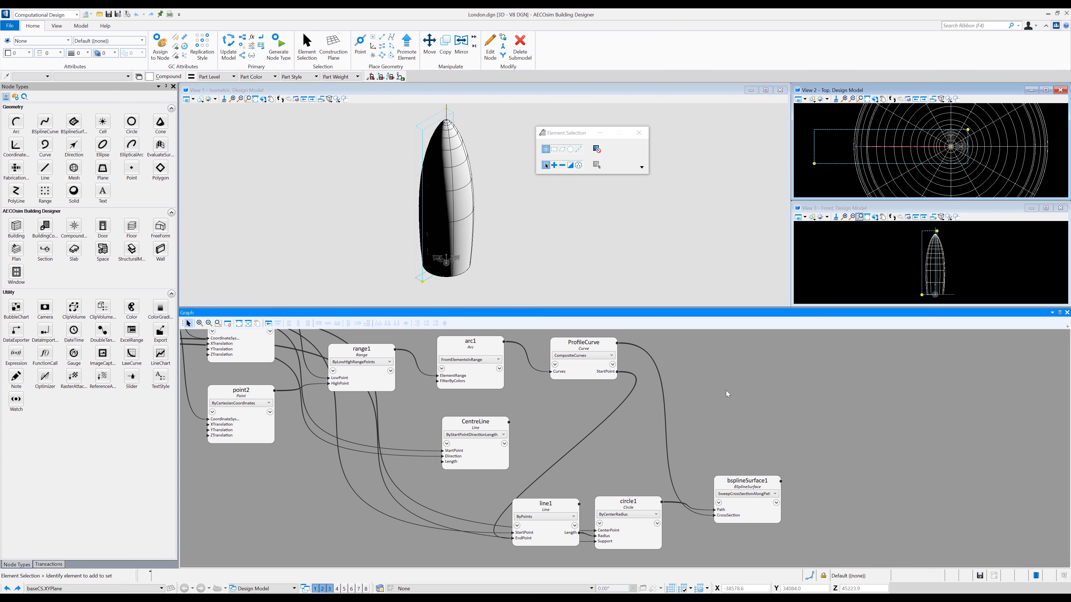
Step: Change the isometric view's lighting to shade the surface evenly, and move the bsplineSurface1 node closer to circle1
{"action": "left_click", "coordinate": [208, 99]}
{"action": "left_click", "coordinate": [213, 112]}
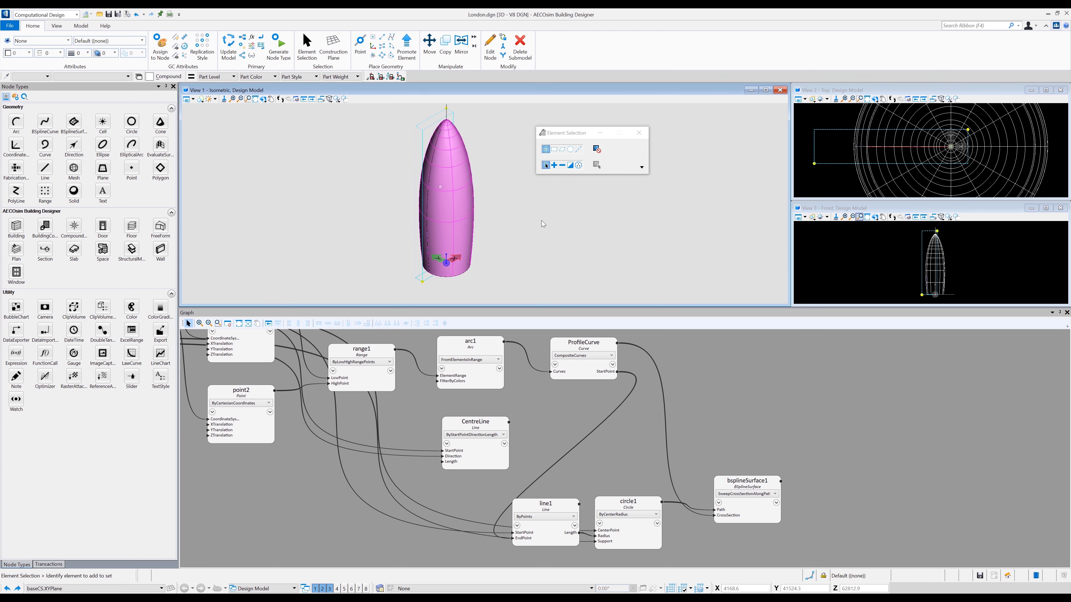
{"action": "left_click_drag", "start_coordinate": [728, 488], "coordinate": [703, 507]}
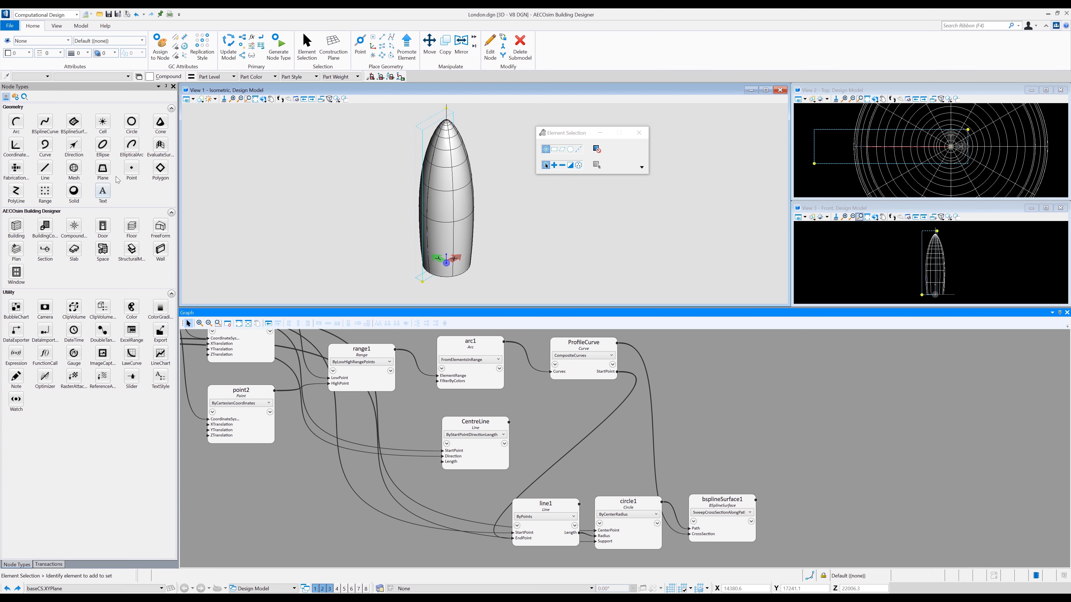
Step: Add a Point node to the right of bsplineSurface1 and set its technique to ByUVParametersOnSurface
{"action": "left_click_drag", "start_coordinate": [132, 171], "coordinate": [813, 516]}
{"action": "left_click", "coordinate": [814, 506]}
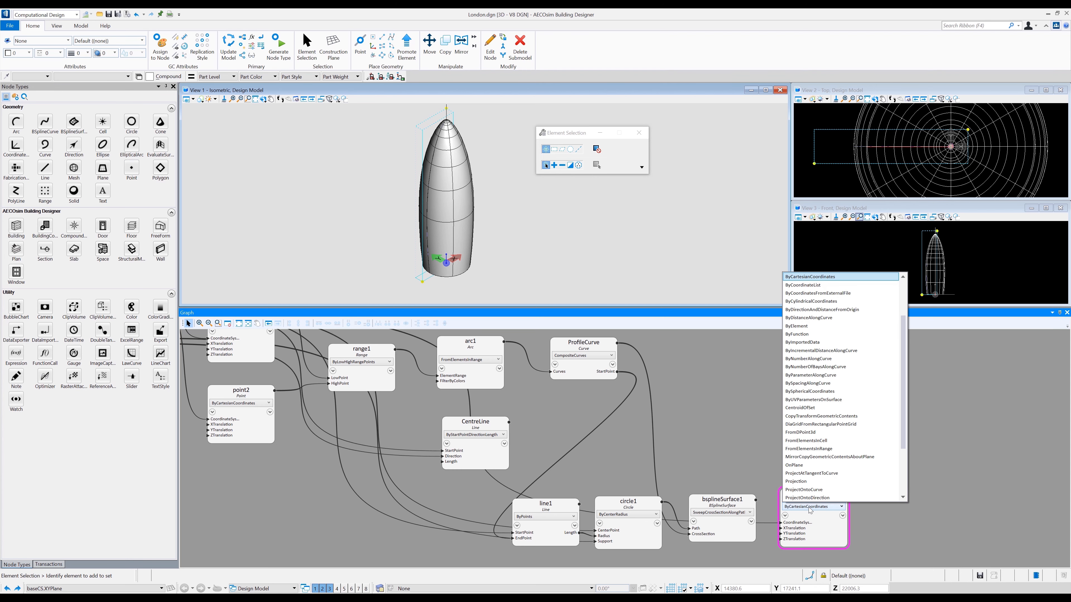
{"action": "scroll", "coordinate": [853, 403], "scroll_direction": "down", "scroll_amount": 3}
{"action": "scroll", "coordinate": [855, 402], "scroll_direction": "up", "scroll_amount": 5}
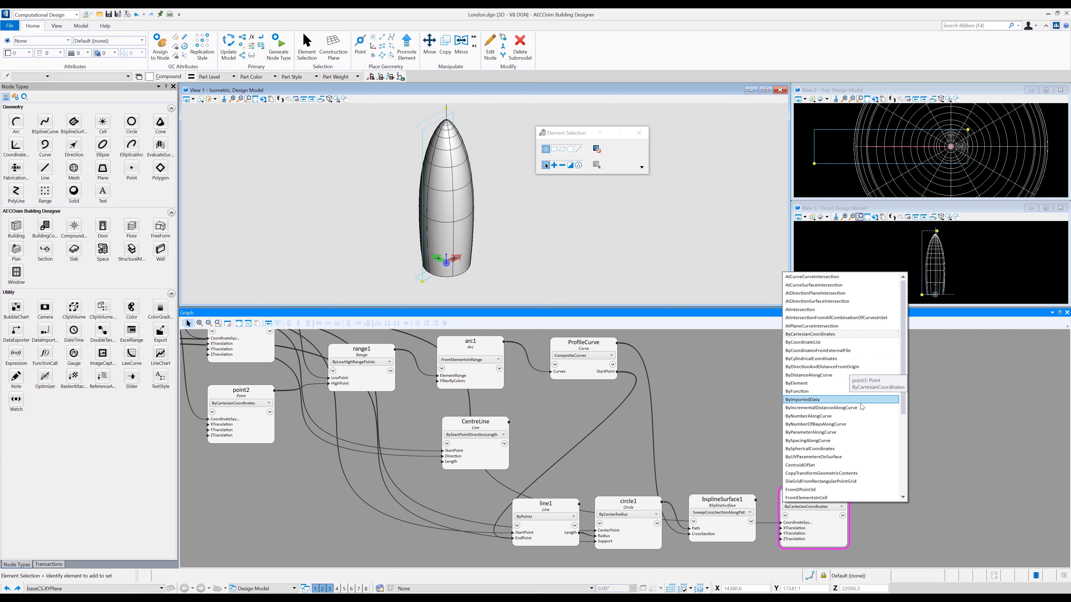
{"action": "left_click", "coordinate": [830, 457]}
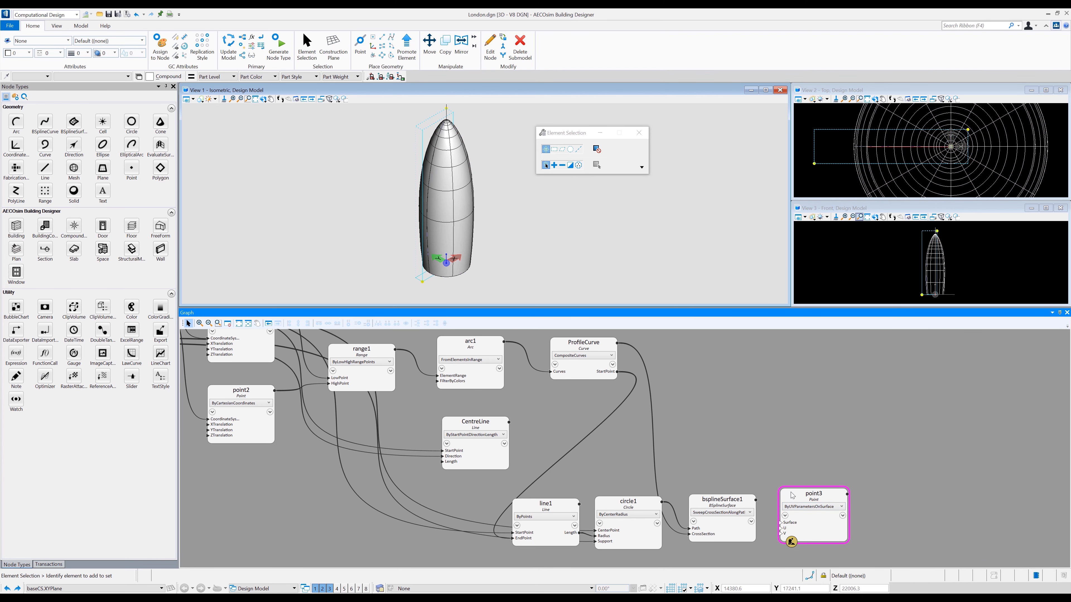
Step: Delete the point3 node beside bsplineSurface1
{"action": "right_click", "coordinate": [792, 494]}
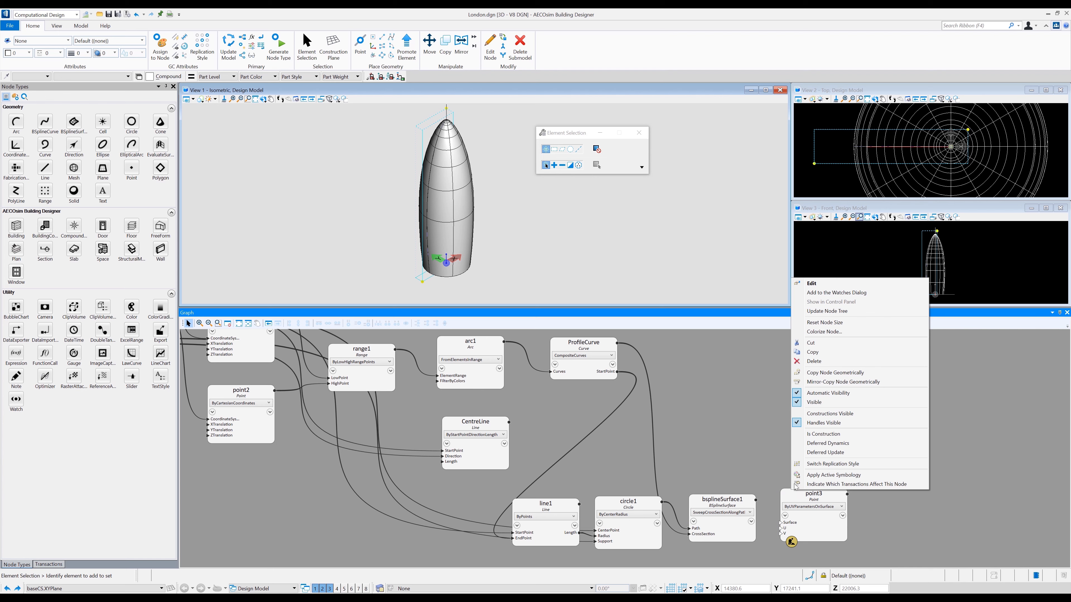
{"action": "left_click", "coordinate": [816, 372]}
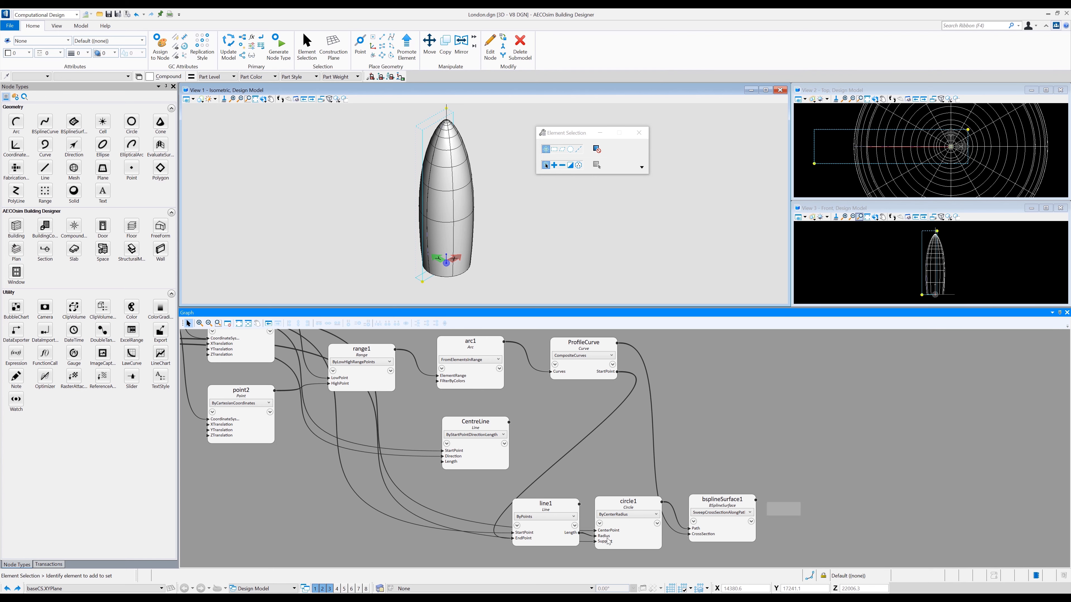
Step: Hide the line1, circle1 and bsplineSurface1 nodes and move them together to the graph area below point2 and CentreLine
{"action": "right_click", "coordinate": [546, 532]}
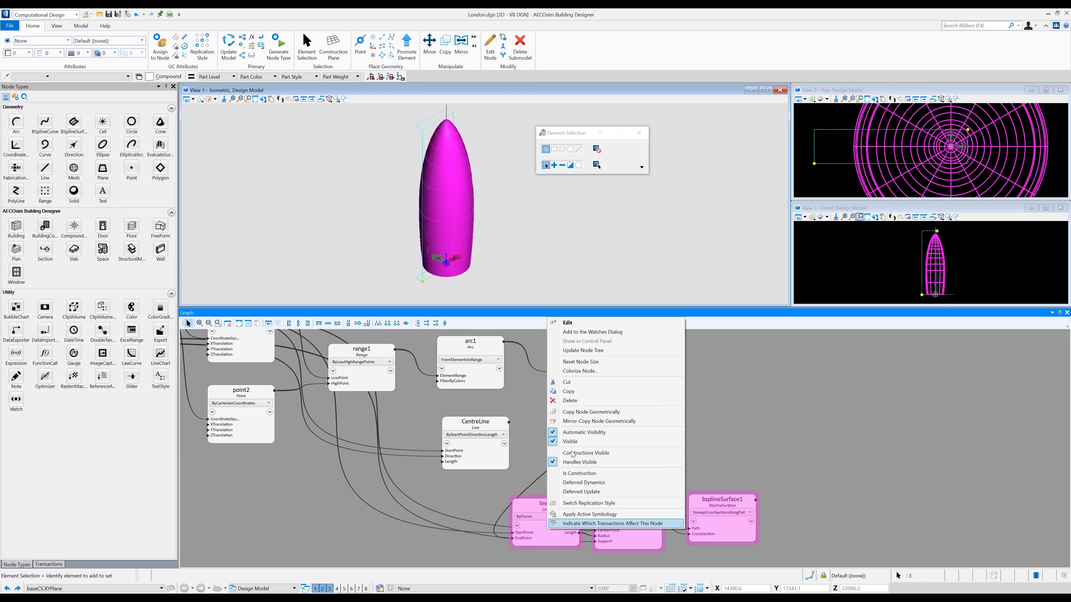
{"action": "left_click", "coordinate": [572, 443]}
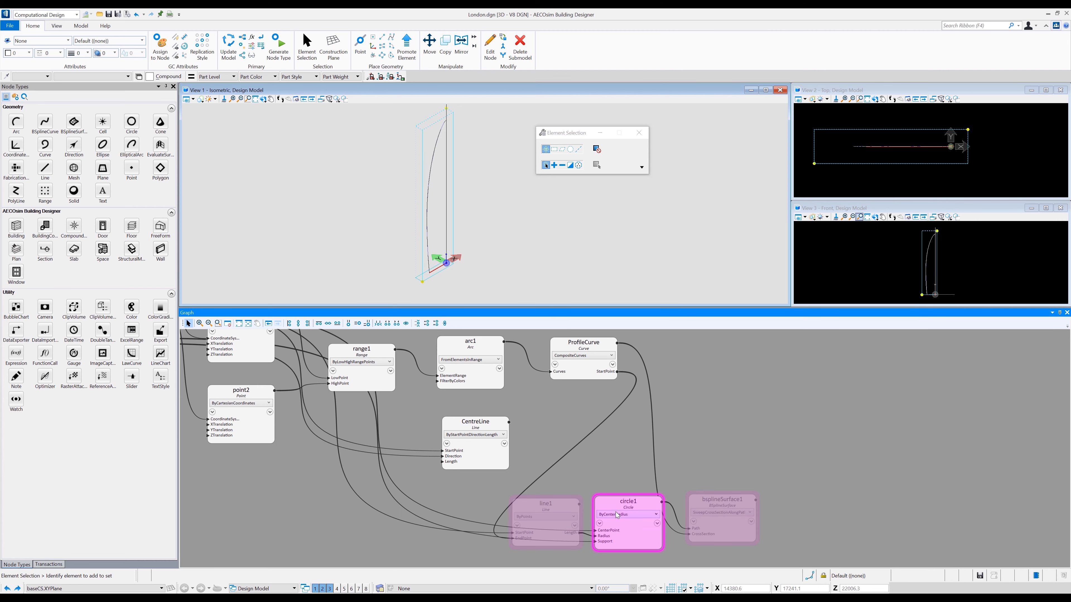
{"action": "left_click_drag", "start_coordinate": [605, 509], "coordinate": [242, 532]}
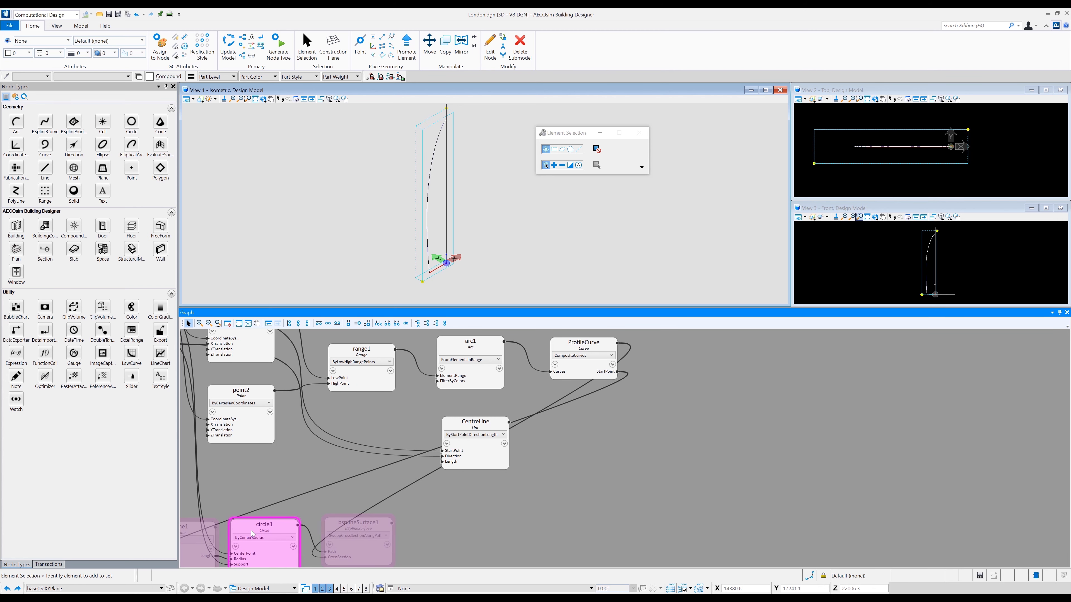
{"action": "left_click", "coordinate": [598, 466]}
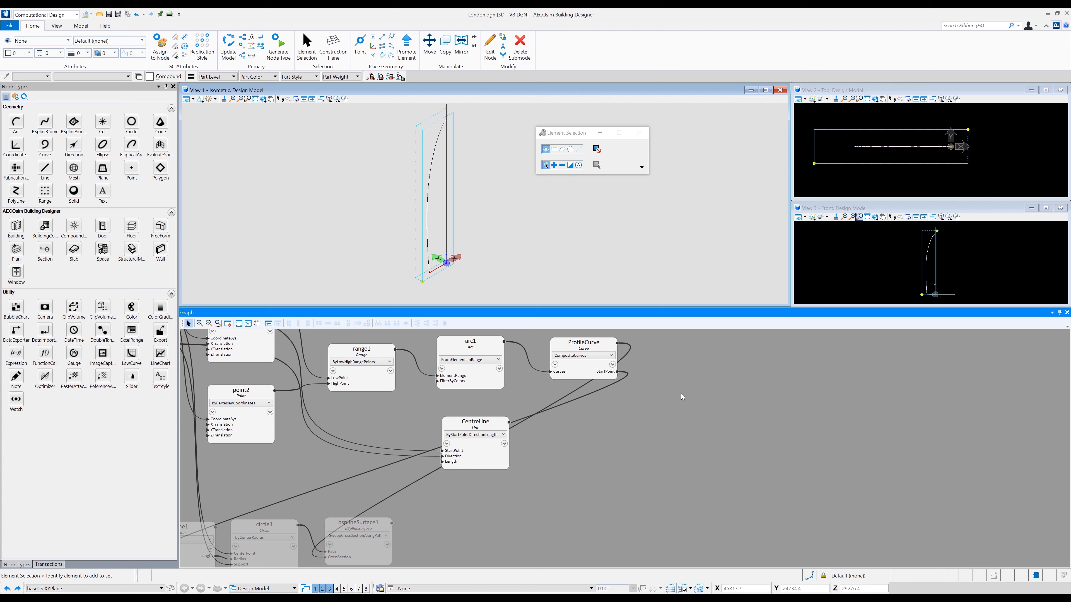
Step: Add a Plane node to the right of CentreLine with the ByDistanceAlongCurve technique and connect CentreLine to its Curve
{"action": "left_click_drag", "start_coordinate": [102, 169], "coordinate": [661, 427]}
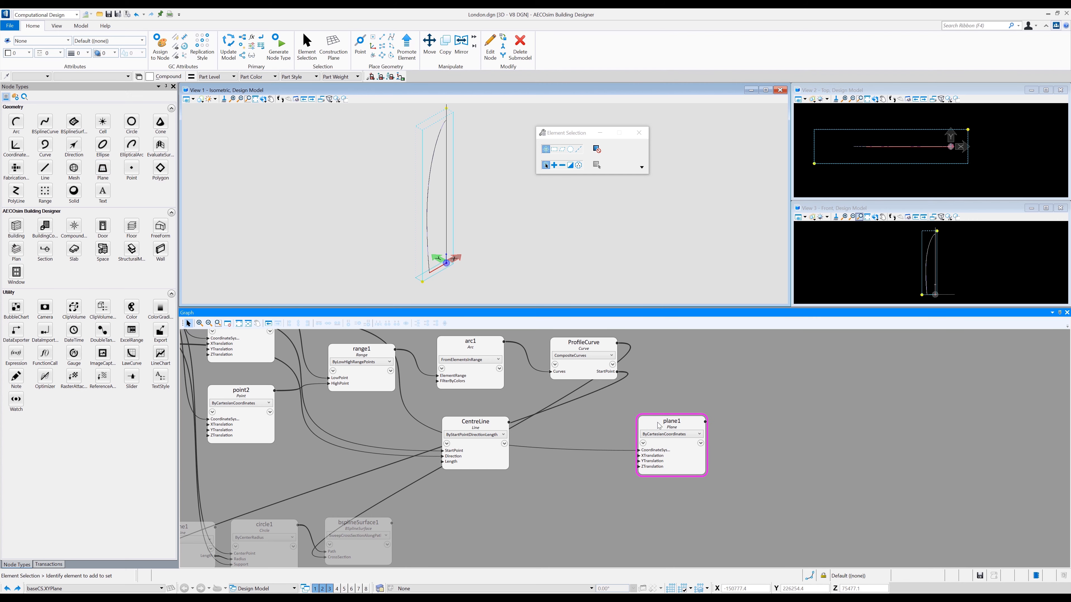
{"action": "left_click", "coordinate": [663, 438]}
{"action": "scroll", "coordinate": [688, 311], "scroll_direction": "down", "scroll_amount": 2}
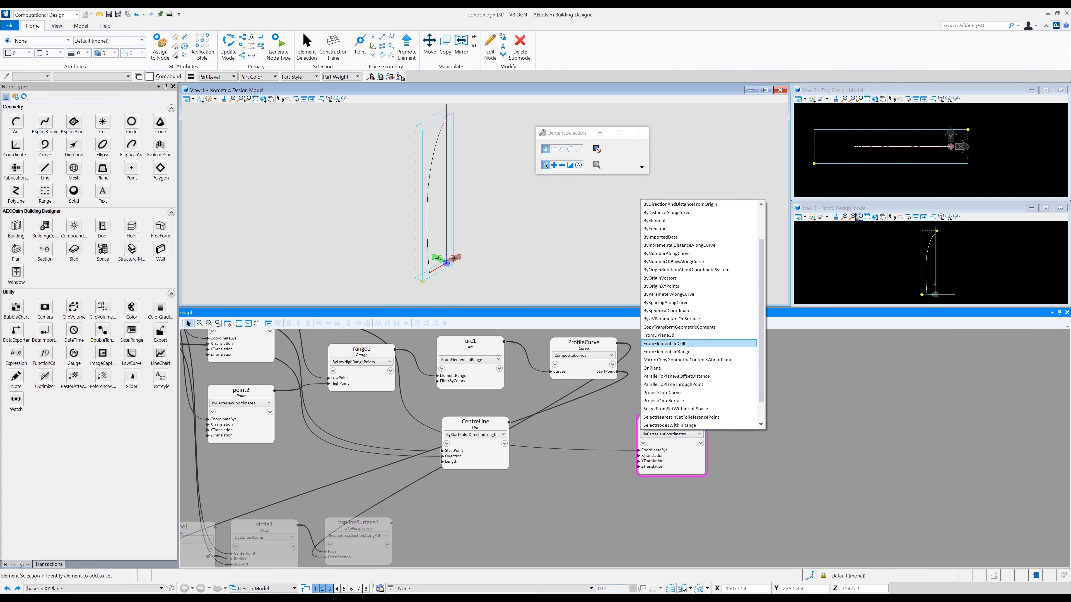
{"action": "scroll", "coordinate": [689, 312], "scroll_direction": "up", "scroll_amount": 2}
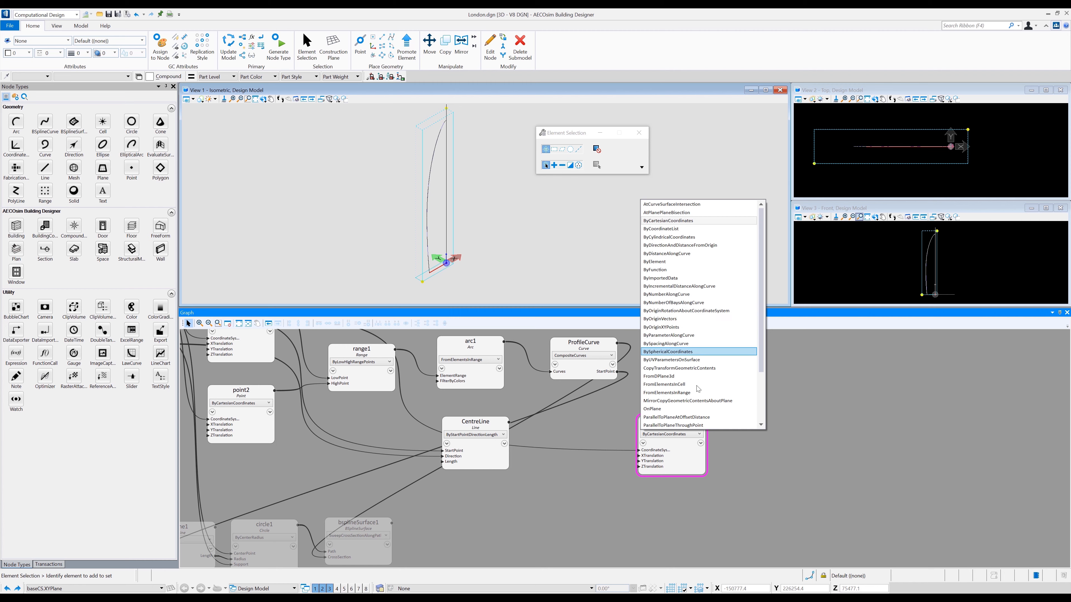
{"action": "left_click", "coordinate": [674, 253]}
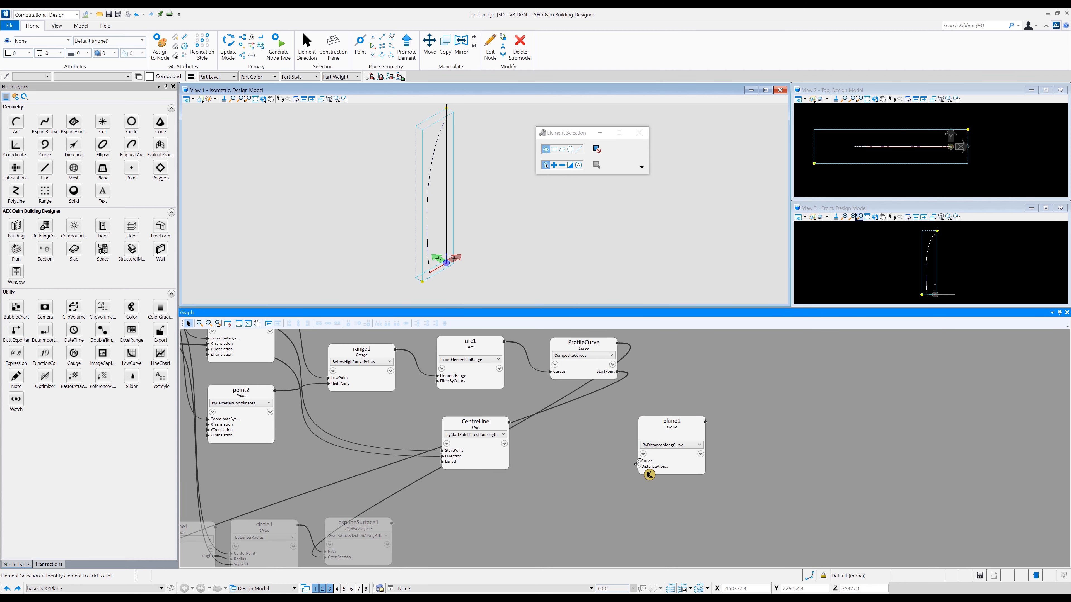
{"action": "left_click_drag", "start_coordinate": [536, 452], "coordinate": [504, 434]}
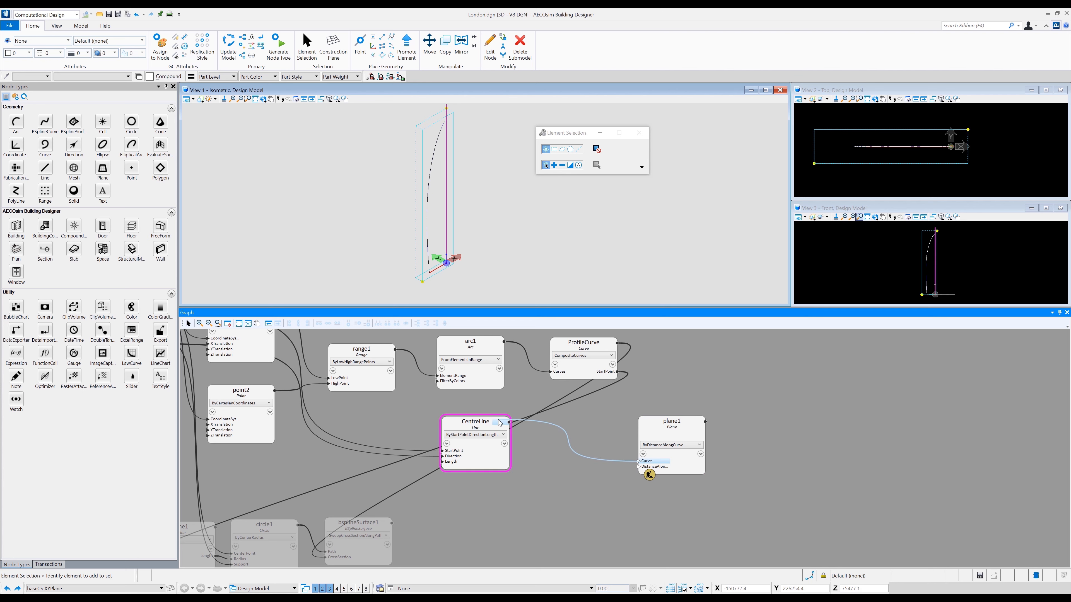
{"action": "left_click", "coordinate": [657, 466]}
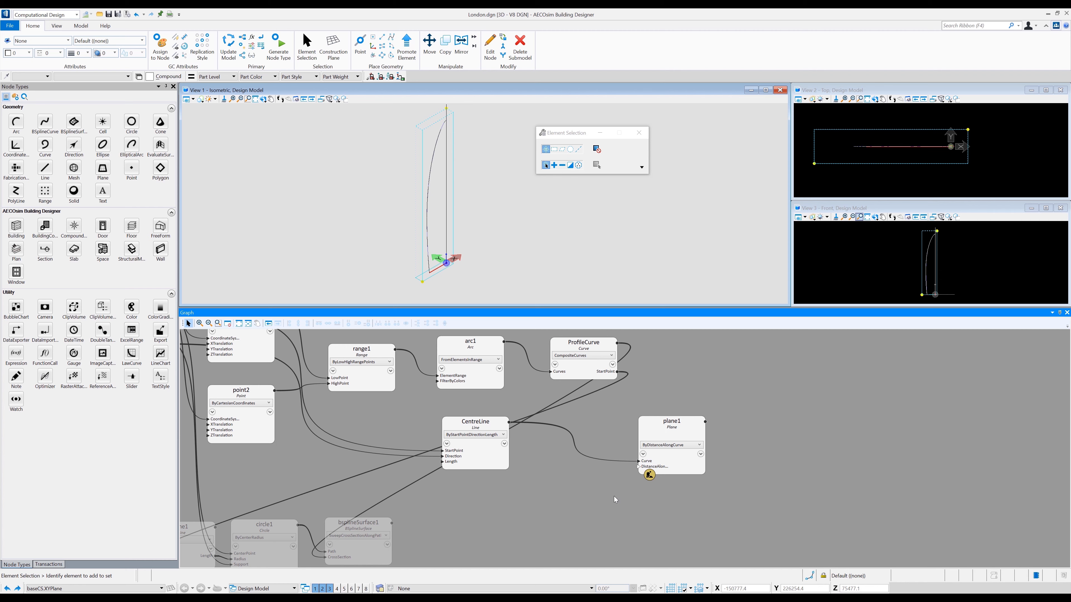
Step: Add an ExcelRange node below CentreLine and set its workbook file to GherkinLevels.xlsx
{"action": "left_click_drag", "start_coordinate": [132, 330], "coordinate": [569, 488]}
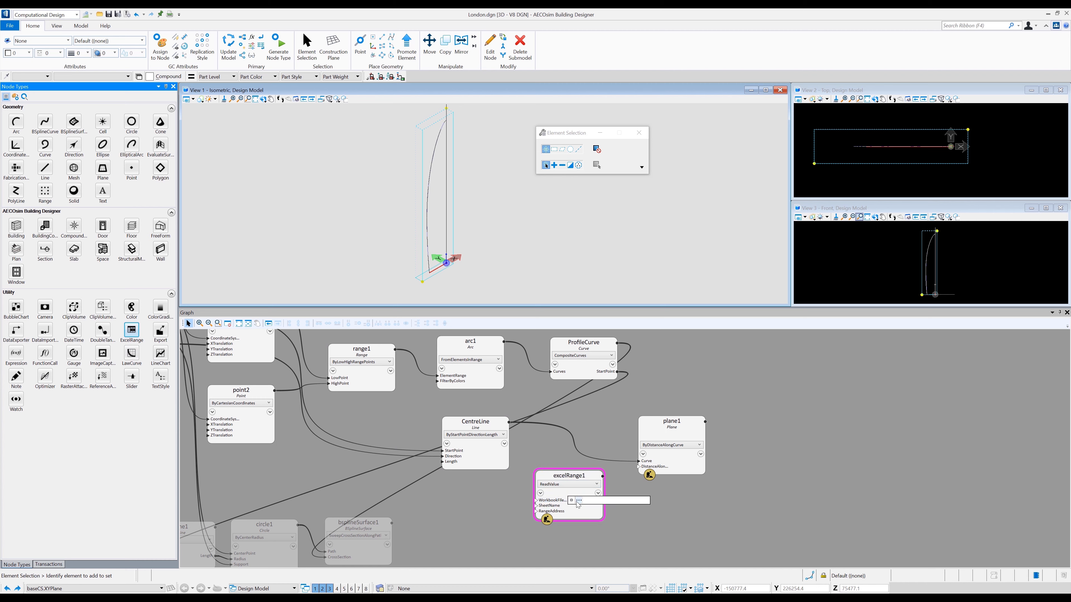
{"action": "left_click", "coordinate": [579, 501]}
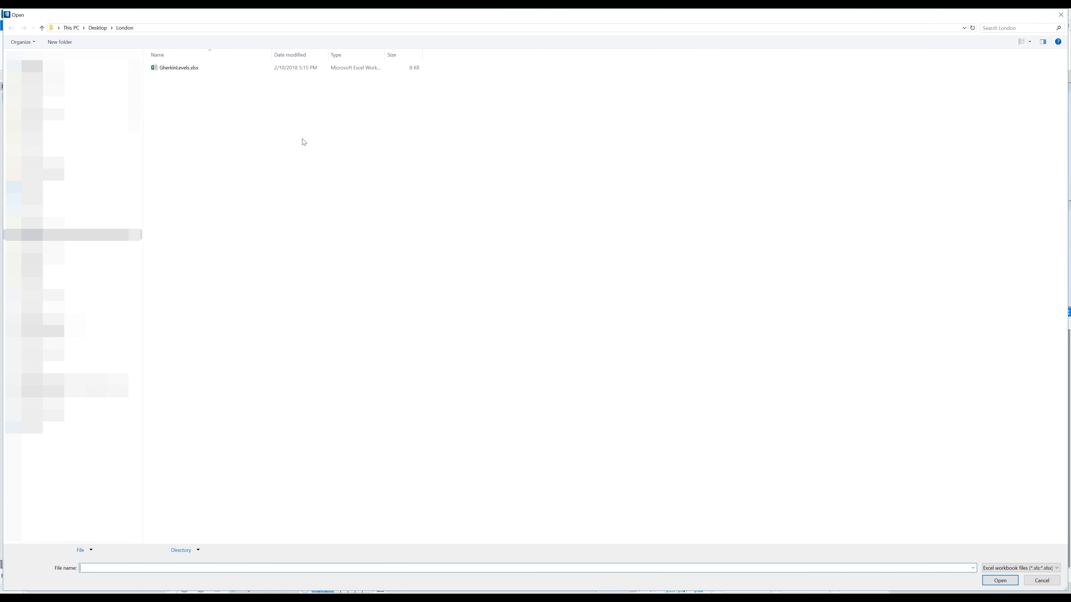
{"action": "double_click", "coordinate": [183, 70]}
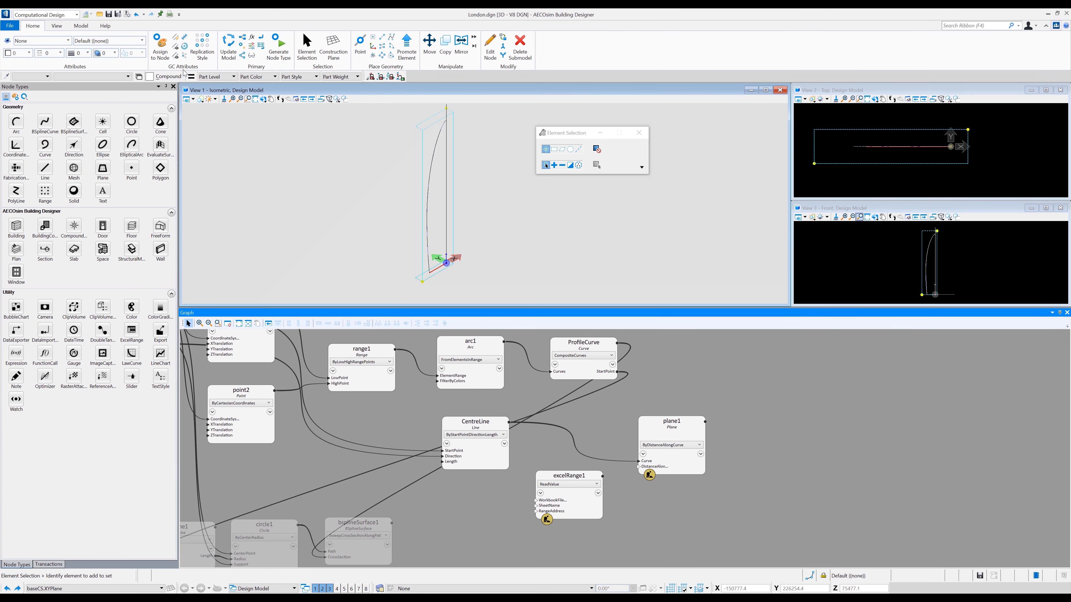
Step: Set excelRange1's SheetName to "RL" and enter the RangeAddress covering the floor levels in column A of the workbook
{"action": "left_click", "coordinate": [548, 505]}
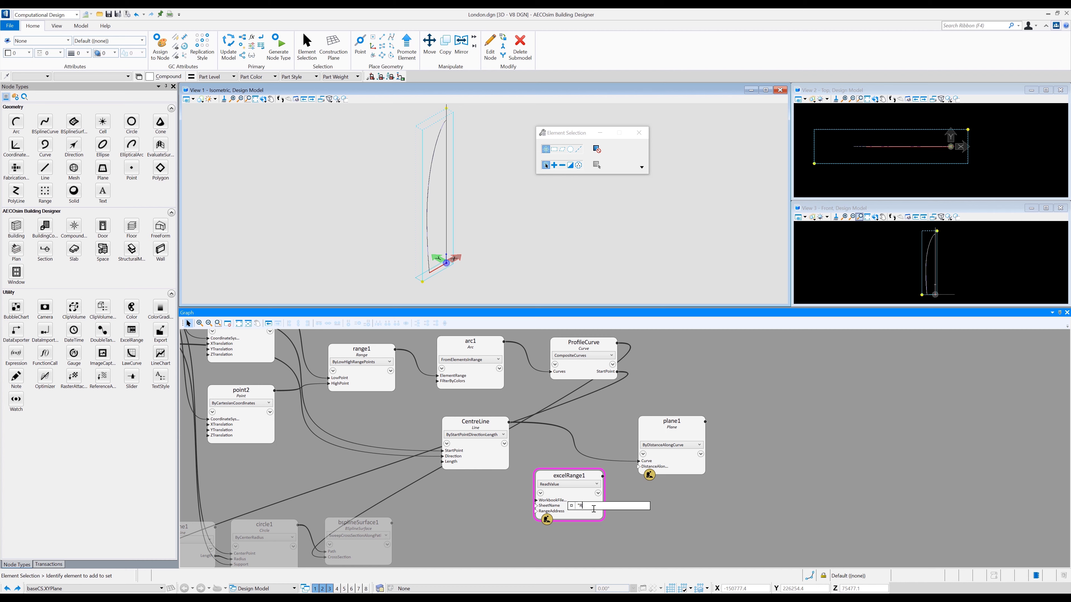
{"action": "type", "text": "\"RL\""}
{"action": "key", "text": "Return"}
{"action": "left_click", "coordinate": [565, 511]}
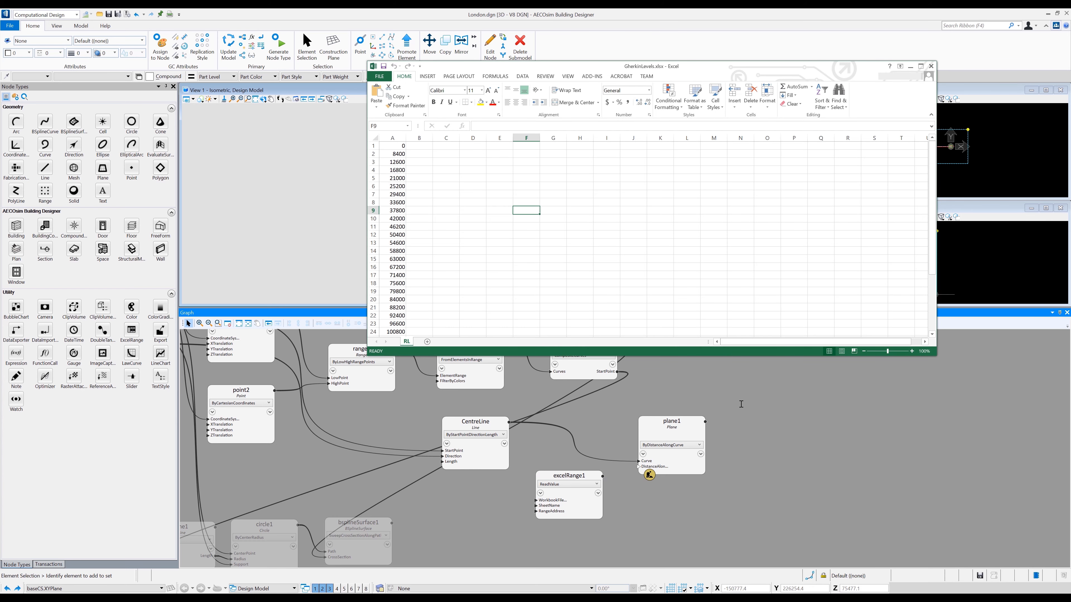
{"action": "left_click", "coordinate": [740, 404]}
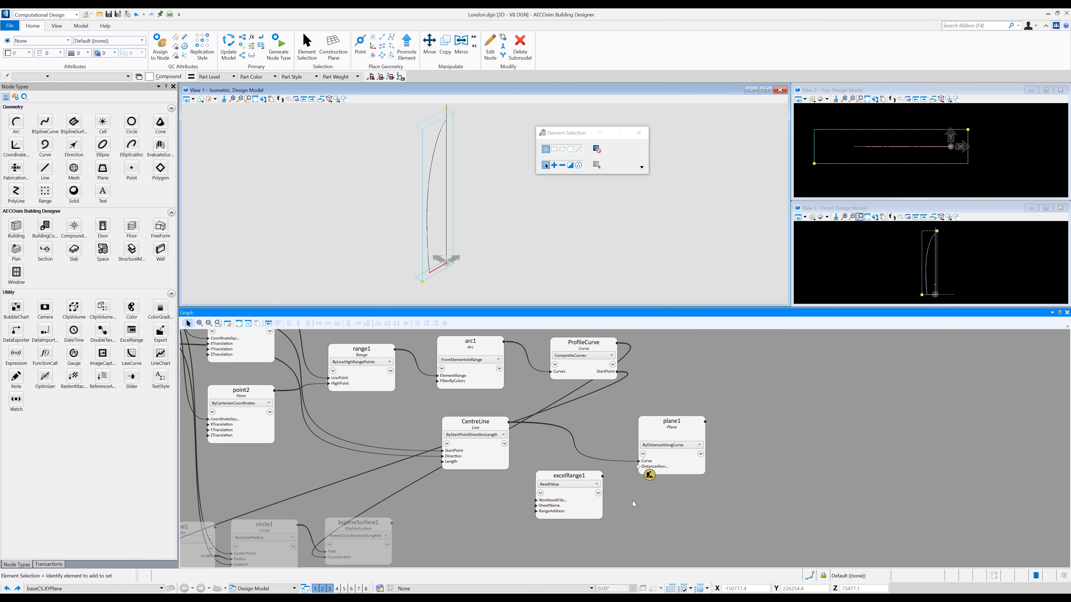
Step: Connect excelRange1 to plane1's DistanceAlong input using the expression excelRange1.Value
{"action": "left_click_drag", "start_coordinate": [602, 477], "coordinate": [640, 467]}
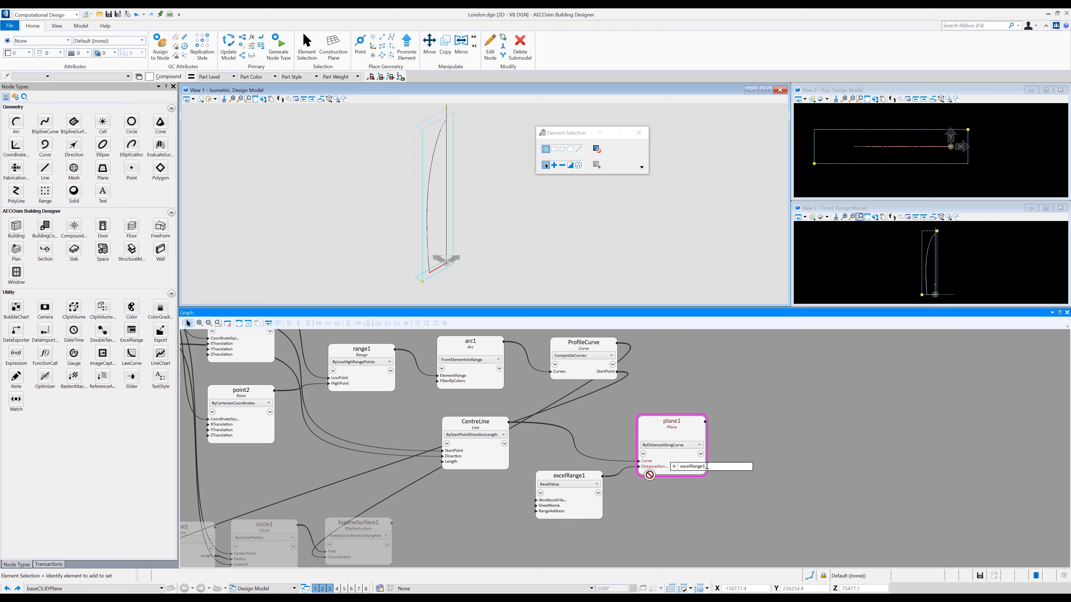
{"action": "type", "text": ".Value"}
{"action": "key", "text": "Return"}
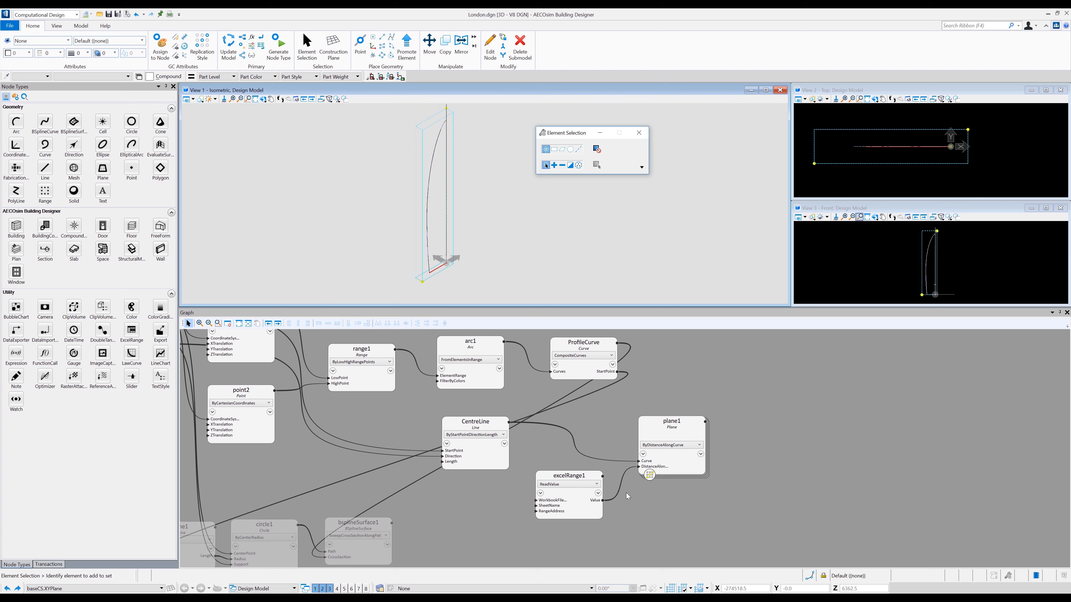
Step: Examine the planes spaced along the centre line in the isometric view, both individually and as a set
{"action": "scroll", "coordinate": [440, 225], "scroll_direction": "up", "scroll_amount": 5}
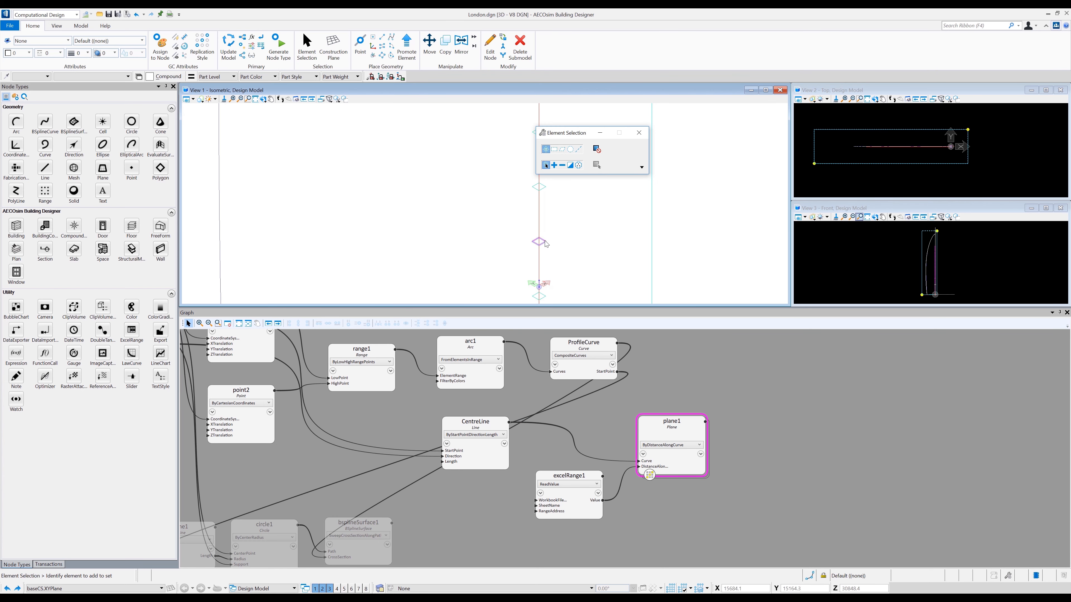
{"action": "left_click", "coordinate": [539, 241]}
{"action": "scroll", "coordinate": [567, 258], "scroll_direction": "down", "scroll_amount": 5}
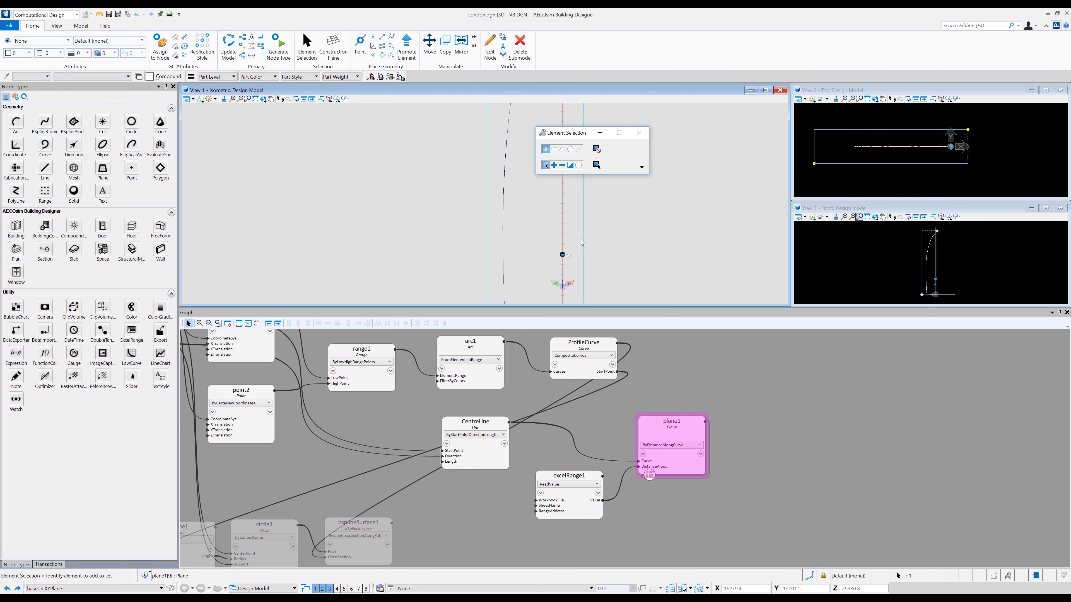
{"action": "left_click", "coordinate": [650, 426]}
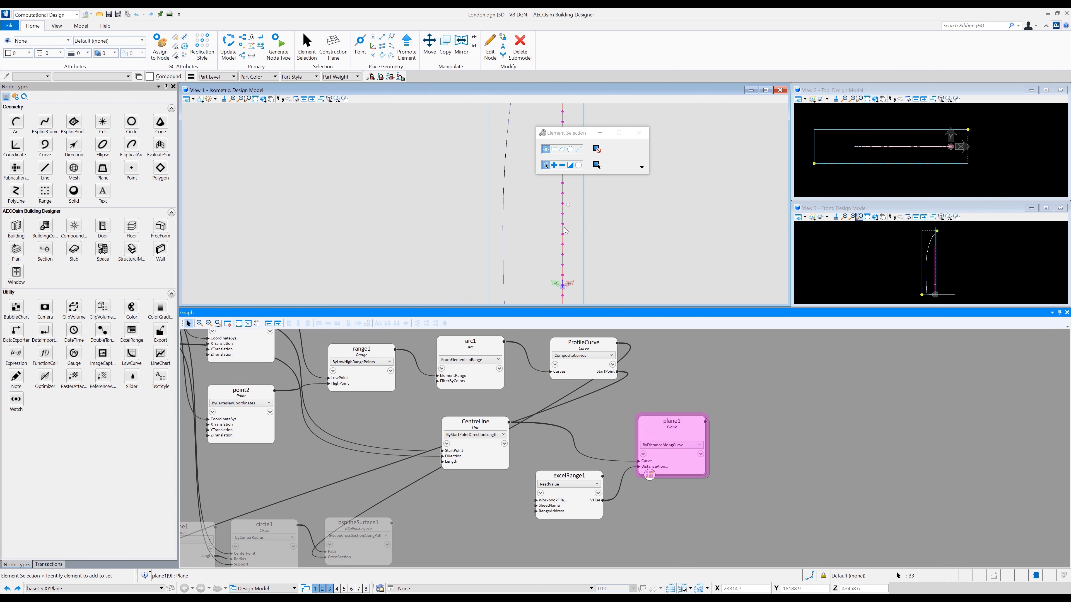
{"action": "scroll", "coordinate": [616, 213], "scroll_direction": "down", "scroll_amount": 5}
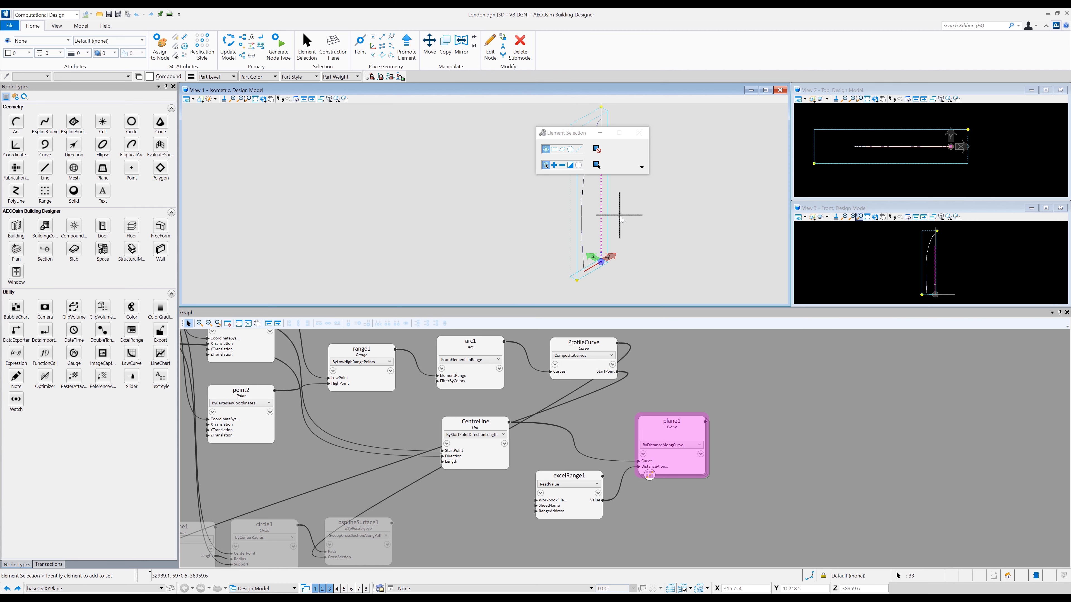
{"action": "middle_click_drag", "start_coordinate": [631, 221], "coordinate": [541, 228]}
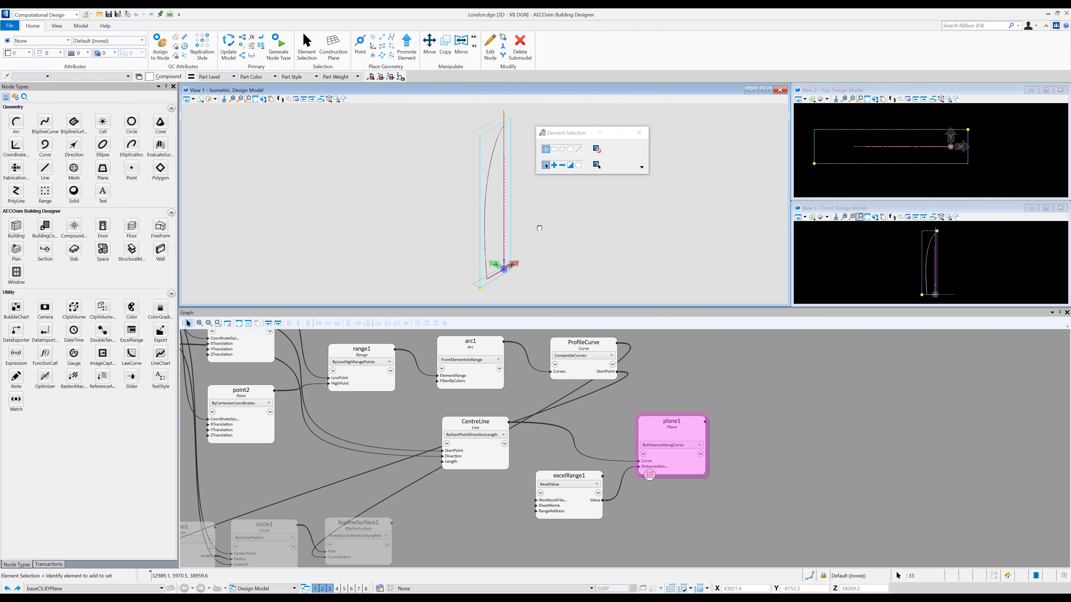
{"action": "left_click", "coordinate": [540, 228]}
{"action": "left_click", "coordinate": [735, 385]}
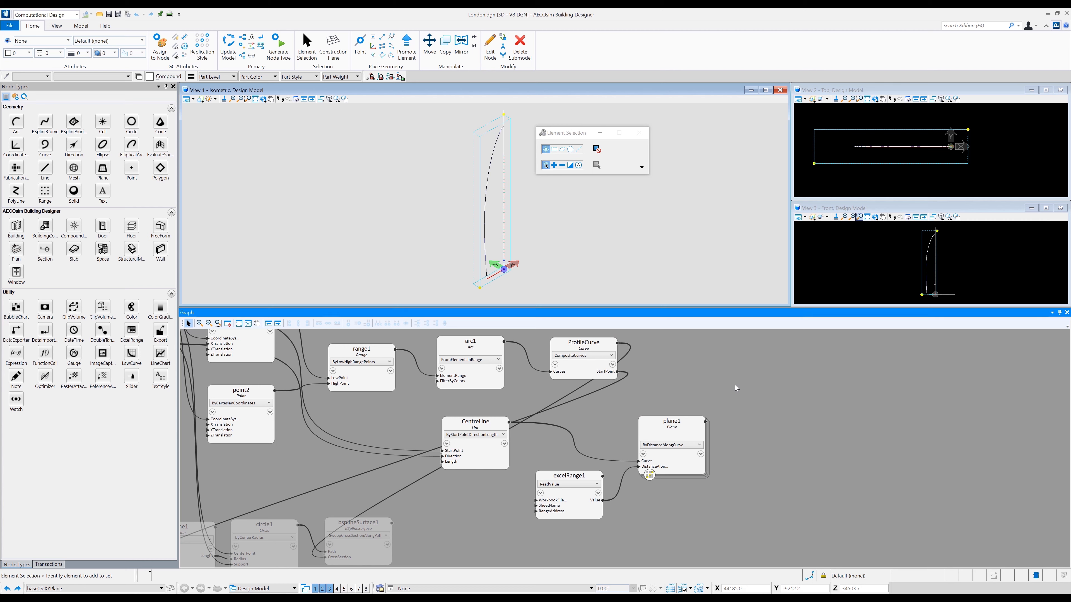
Step: Rename the plane1 node as FloorPlanes
{"action": "left_click", "coordinate": [679, 422]}
{"action": "double_click", "coordinate": [676, 422]}
{"action": "type", "text": "FloorPlanes"}
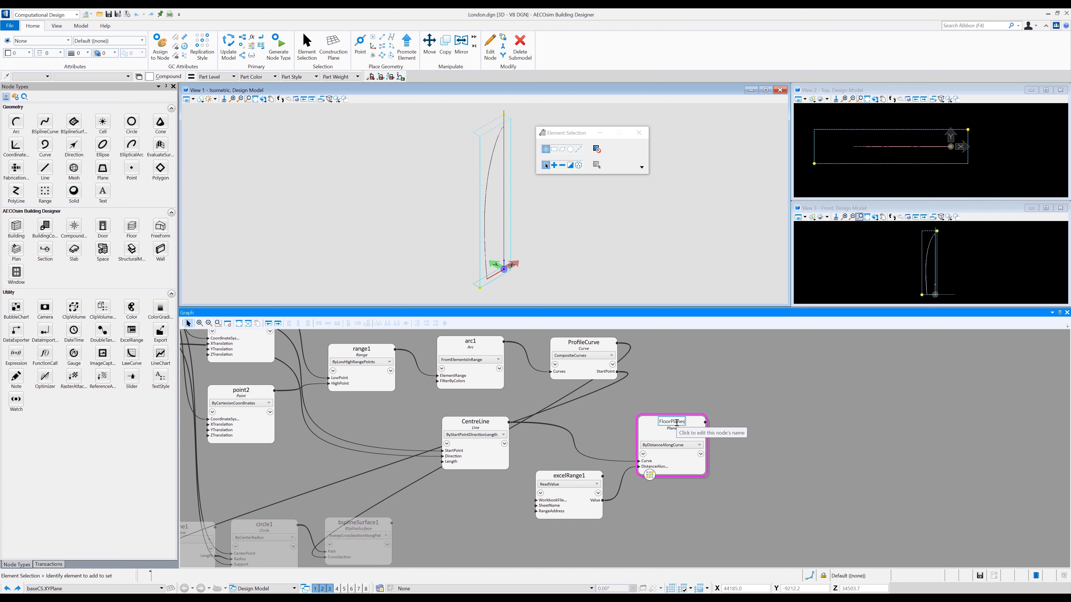
{"action": "left_click", "coordinate": [680, 400]}
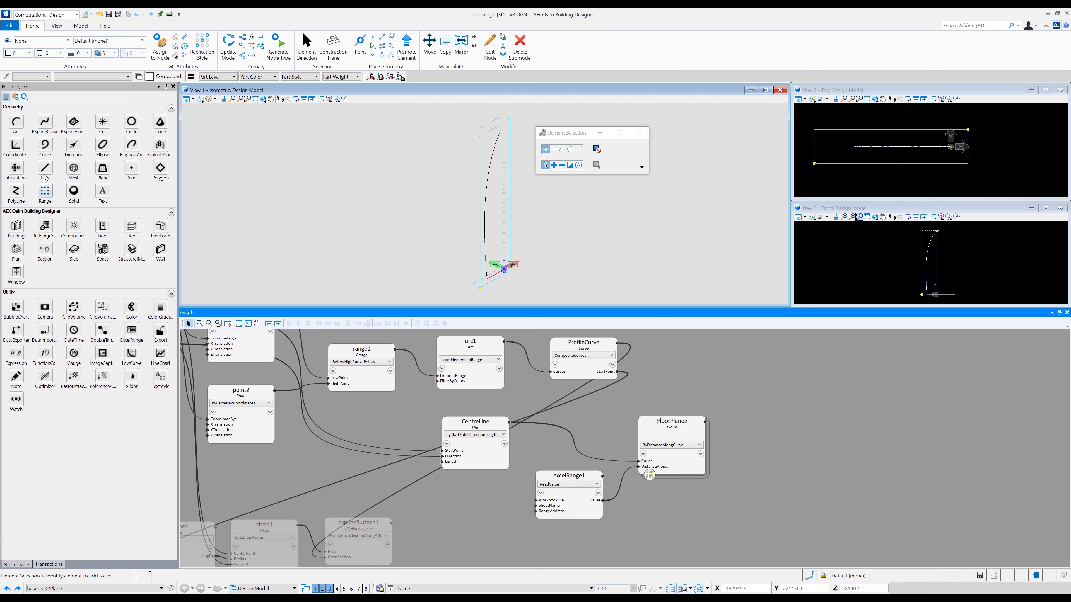
Step: Add a Point node to the right of FloorPlanes and set its technique to AtPlaneCurveIntersection
{"action": "left_click", "coordinate": [131, 168]}
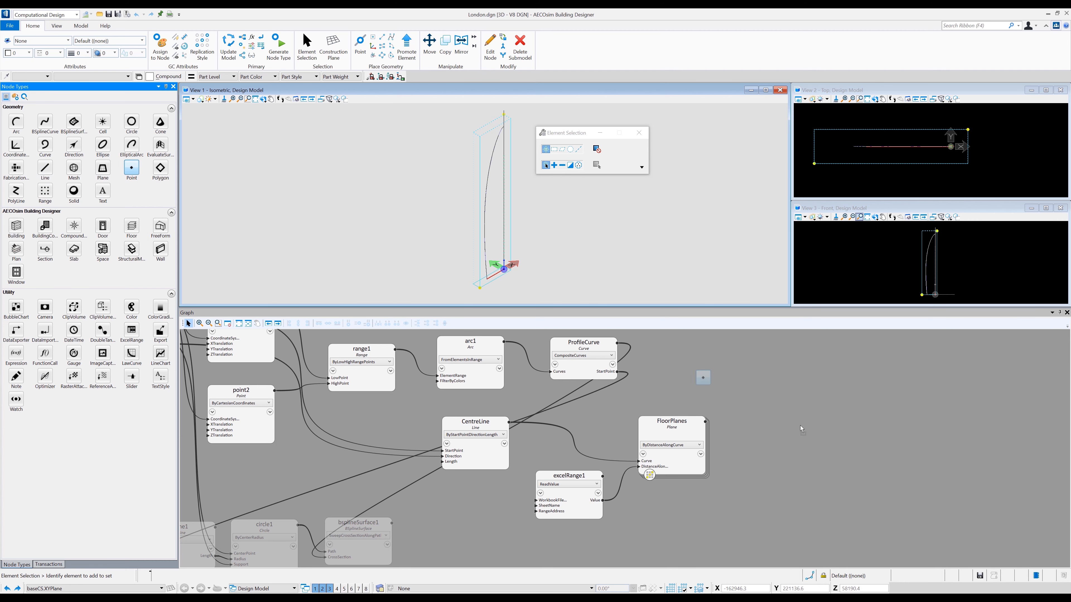
{"action": "left_click", "coordinate": [784, 437]}
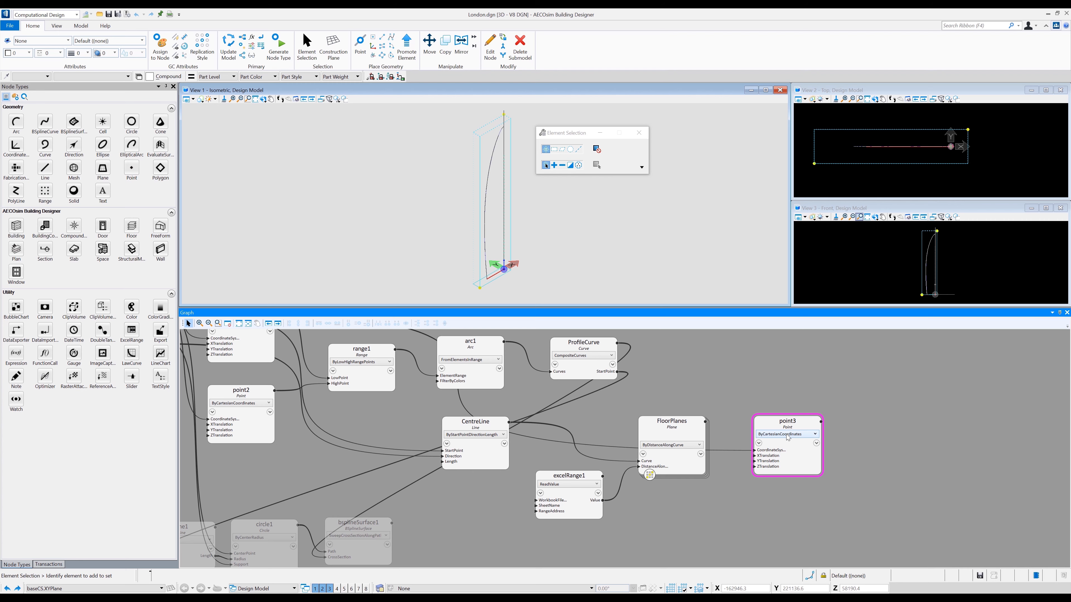
{"action": "left_click", "coordinate": [787, 437]}
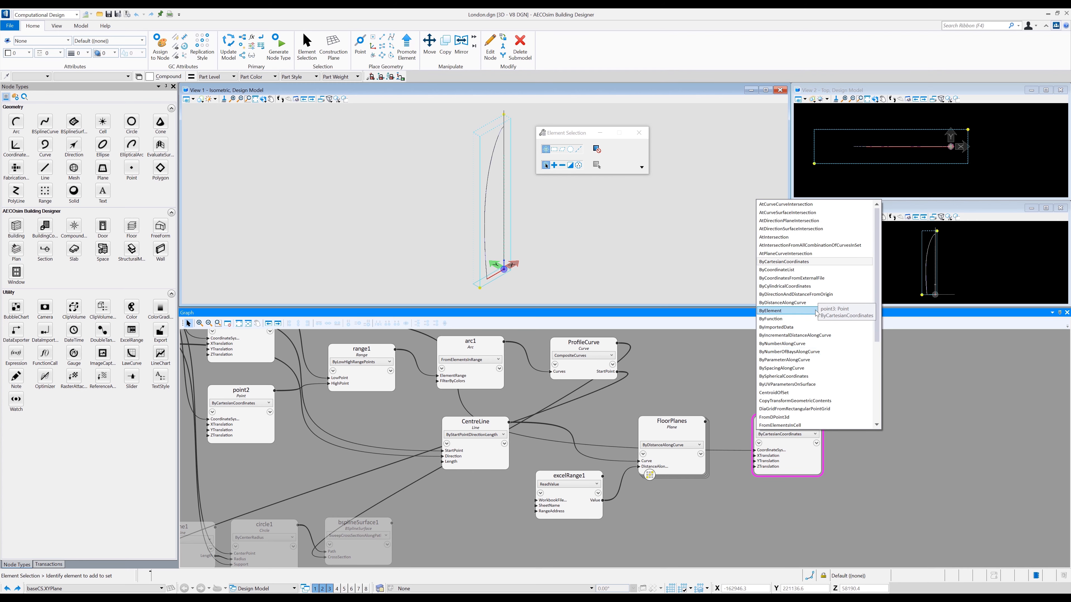
{"action": "left_click", "coordinate": [786, 253]}
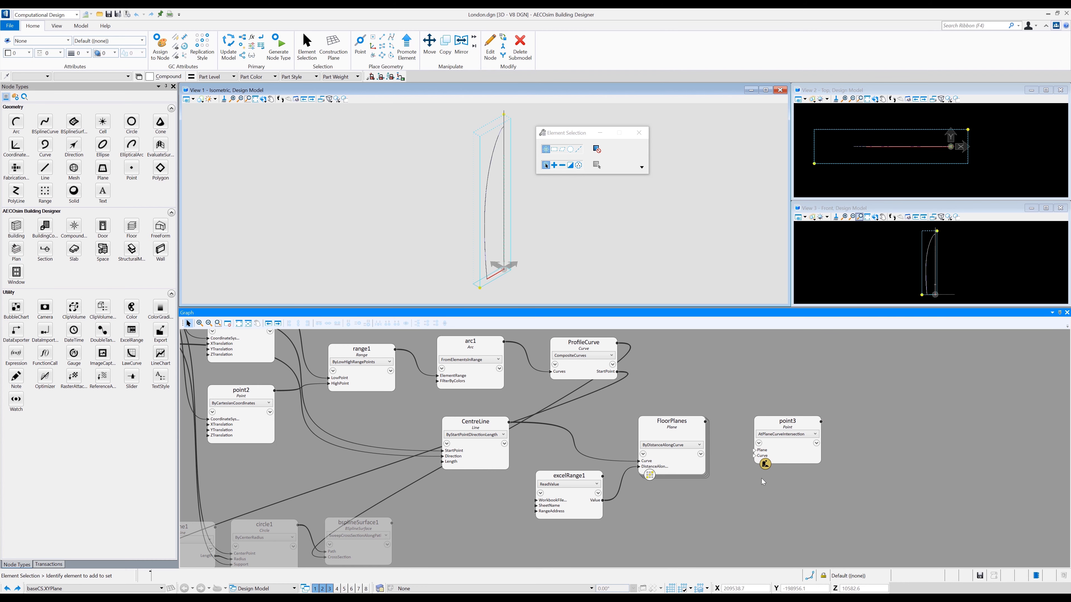
Step: Connect FloorPlanes to point3's Plane and ProfileCurve to its Curve, and shift the point3 node slightly closer to FloorPlanes
{"action": "left_click_drag", "start_coordinate": [753, 450], "coordinate": [696, 421]}
{"action": "left_click_drag", "start_coordinate": [754, 456], "coordinate": [613, 350]}
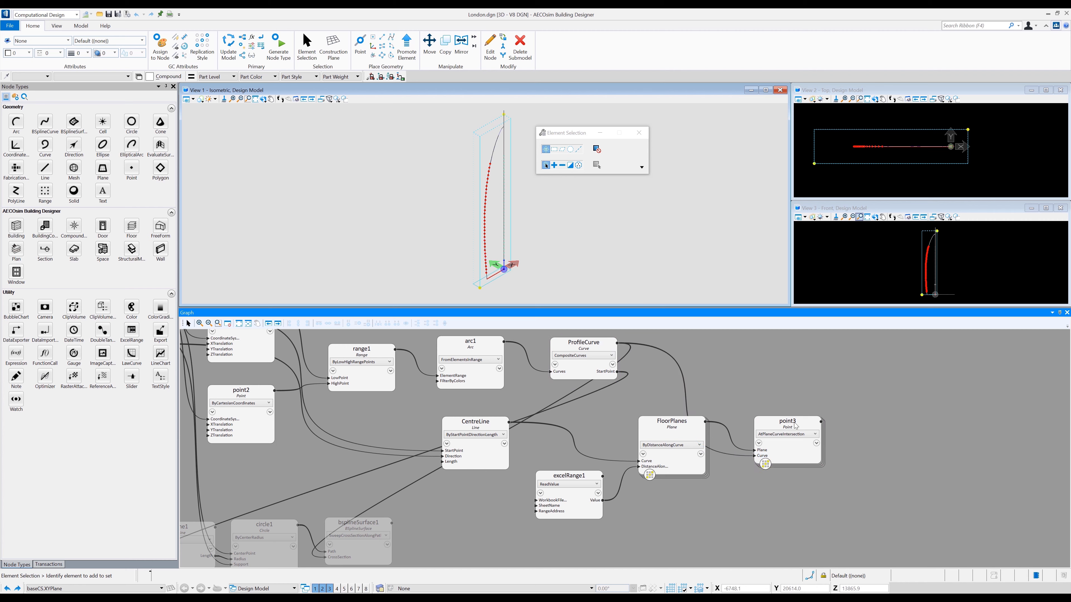
{"action": "left_click_drag", "start_coordinate": [776, 425], "coordinate": [768, 426]}
{"action": "left_click", "coordinate": [700, 346]}
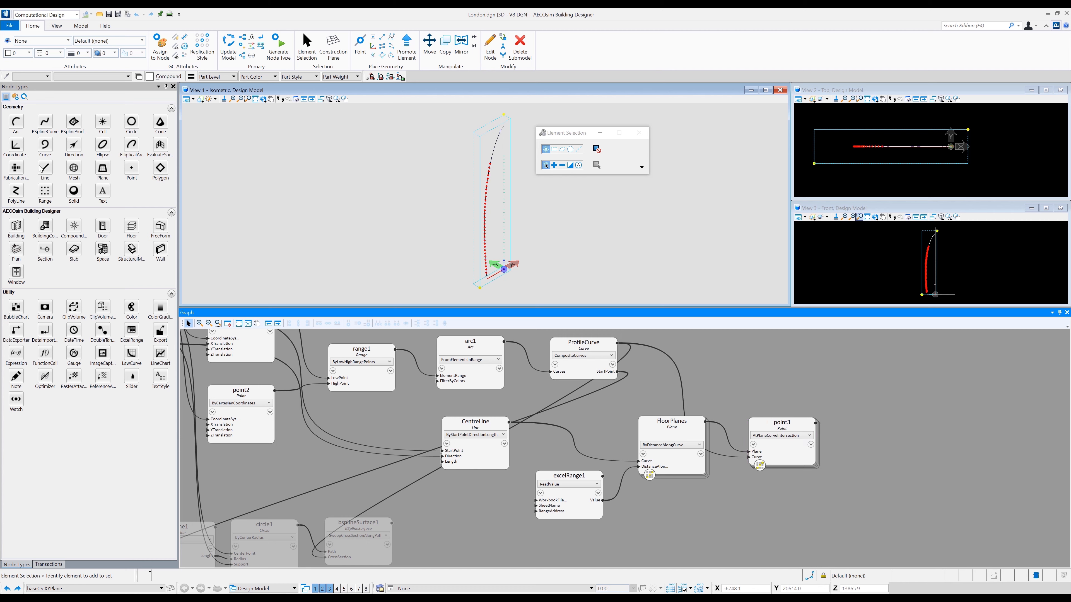
Step: Add a ByPoints Line node with FloorPlanes as StartPoint and point3 as EndPoint, and place it below point3
{"action": "left_click_drag", "start_coordinate": [45, 168], "coordinate": [865, 437]}
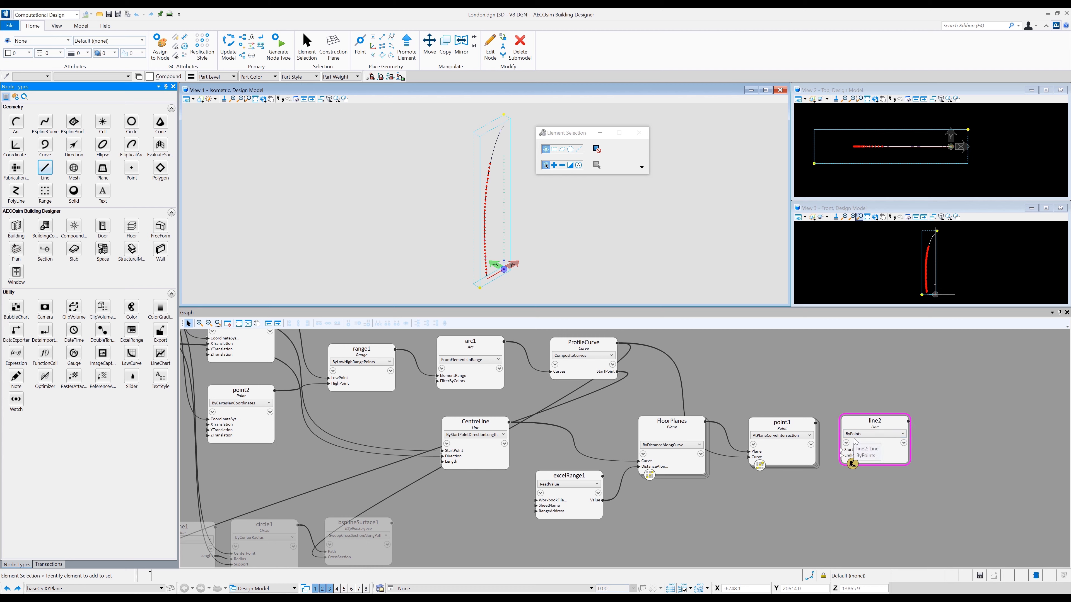
{"action": "left_click", "coordinate": [842, 451]}
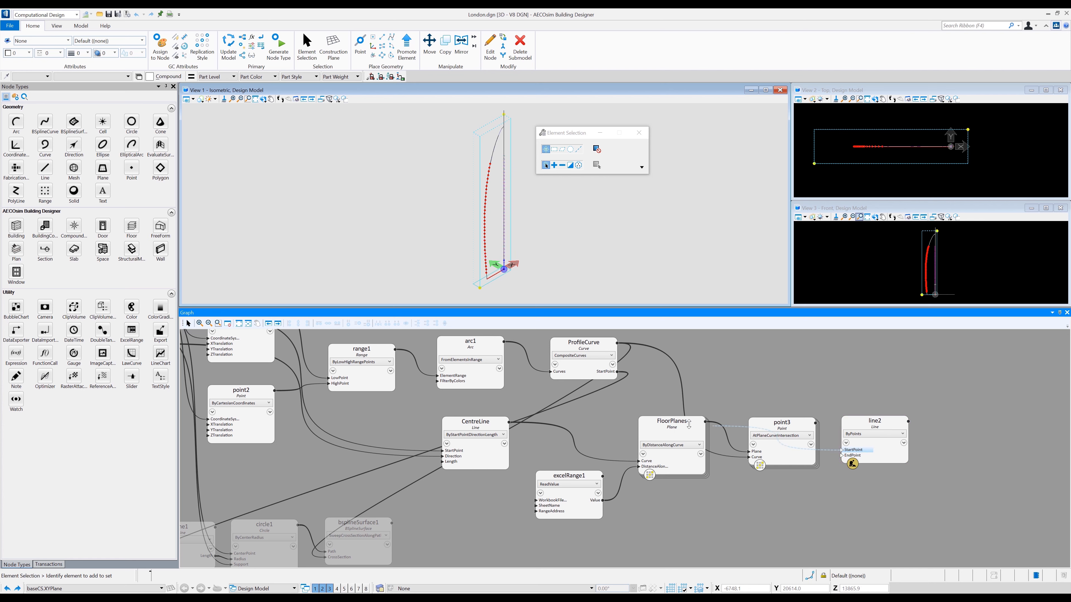
{"action": "left_click", "coordinate": [703, 422]}
{"action": "left_click", "coordinate": [902, 459]}
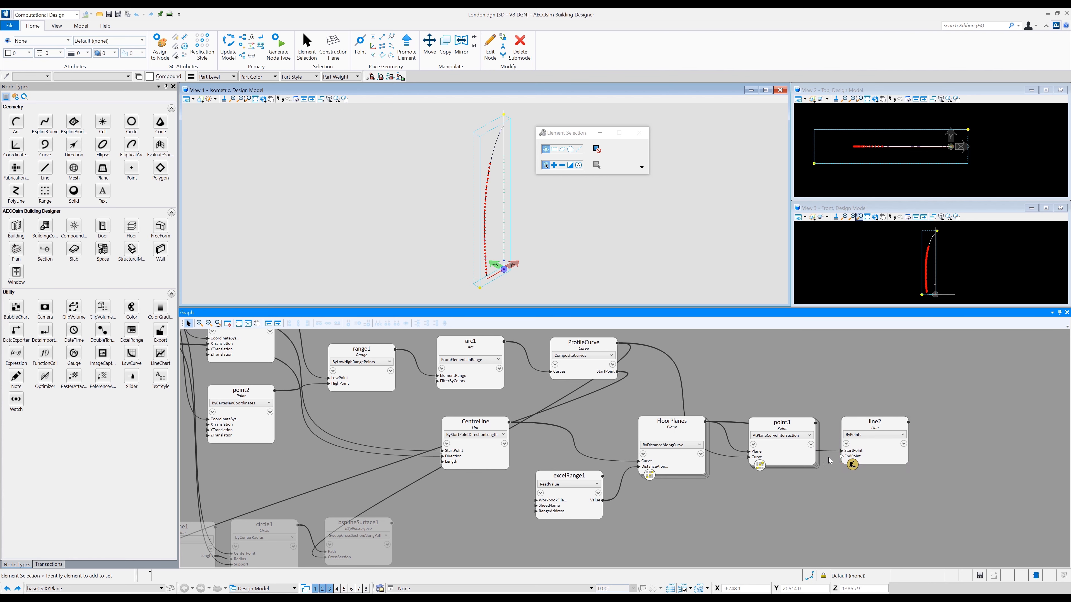
{"action": "left_click", "coordinate": [842, 456]}
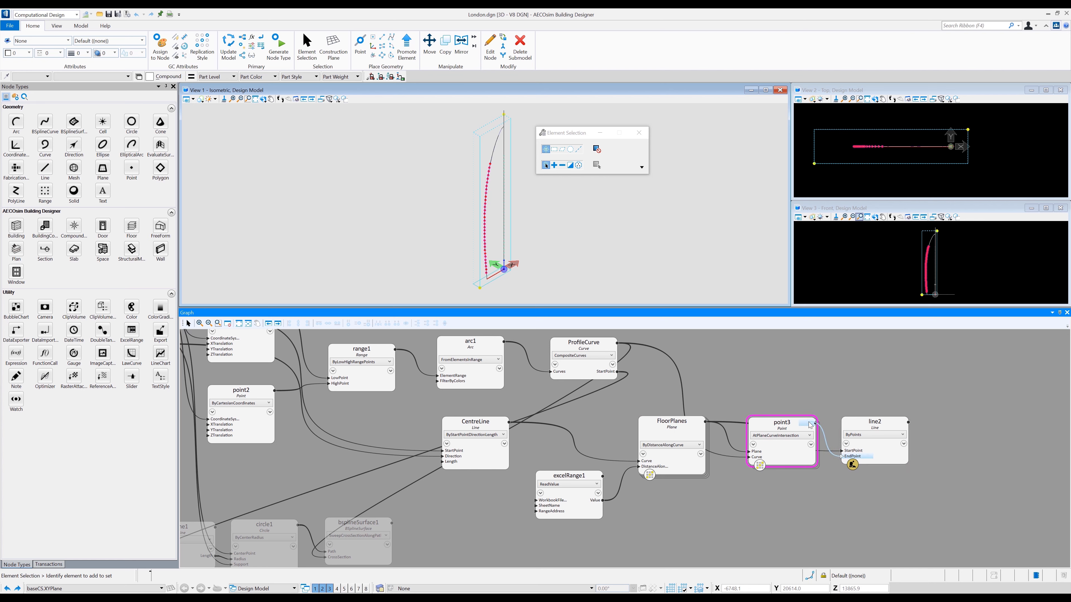
{"action": "left_click", "coordinate": [813, 423]}
{"action": "left_click_drag", "start_coordinate": [856, 431], "coordinate": [764, 490]}
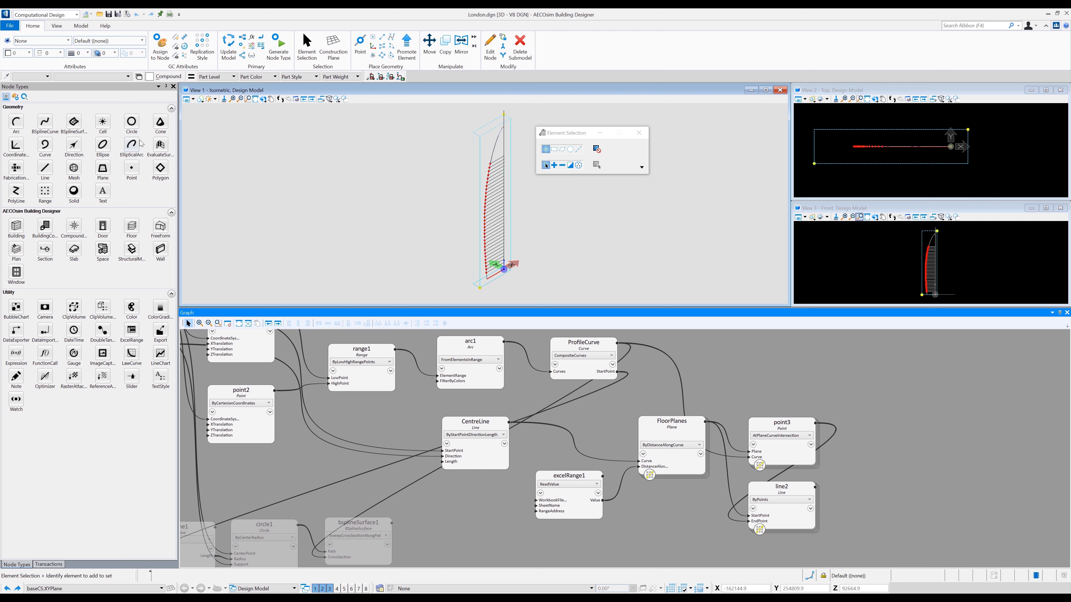
Step: Add a Circle node beside line2 with technique ByCenterRadius, and connect FloorPlanes to its CenterPoint and Support
{"action": "left_click_drag", "start_coordinate": [132, 122], "coordinate": [877, 477]}
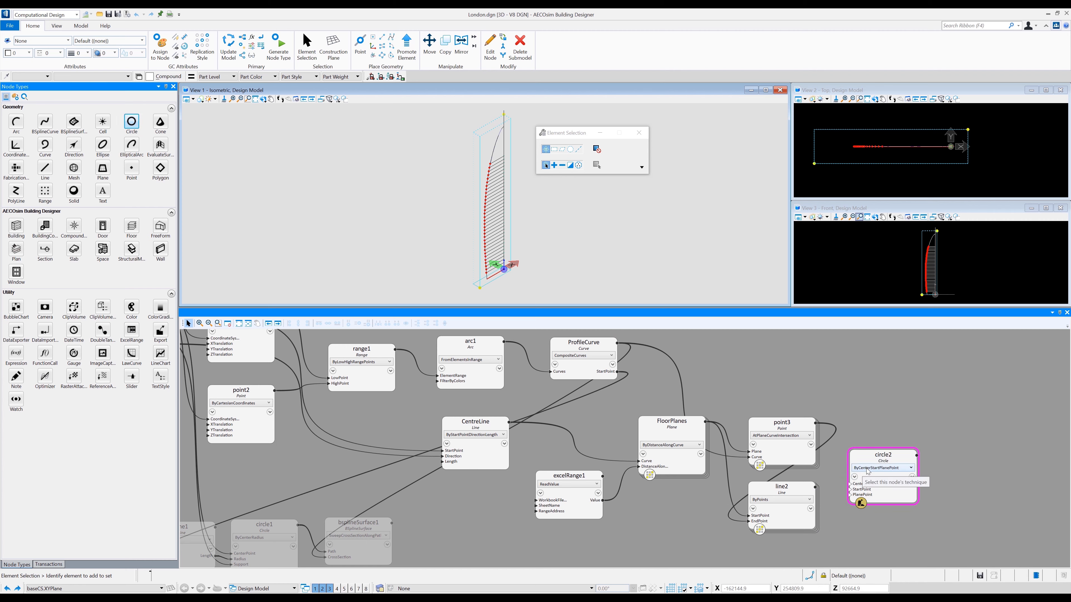
{"action": "left_click", "coordinate": [868, 468]}
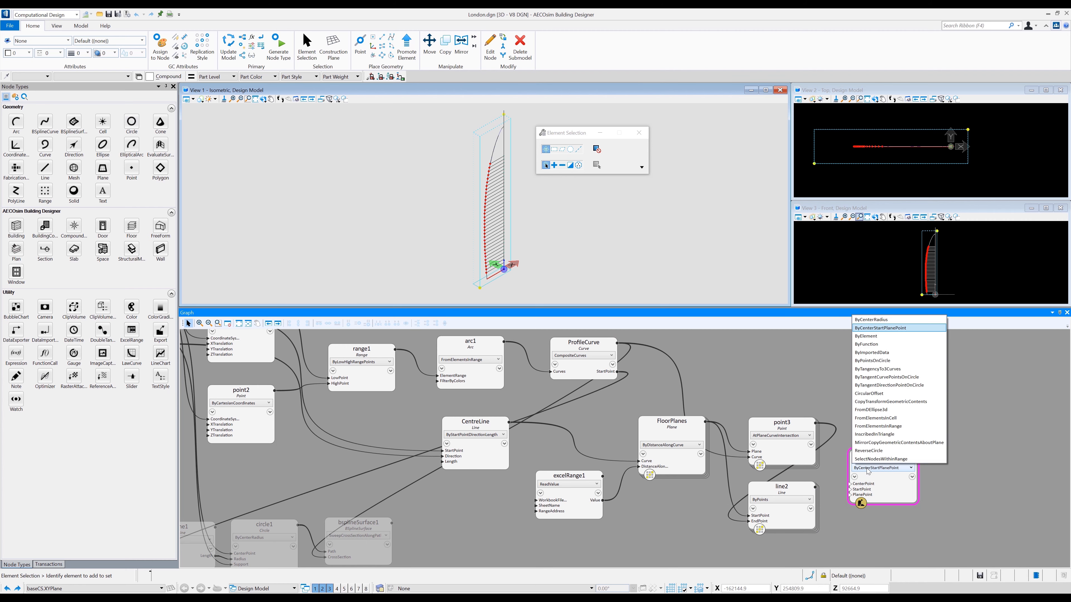
{"action": "left_click", "coordinate": [871, 321]}
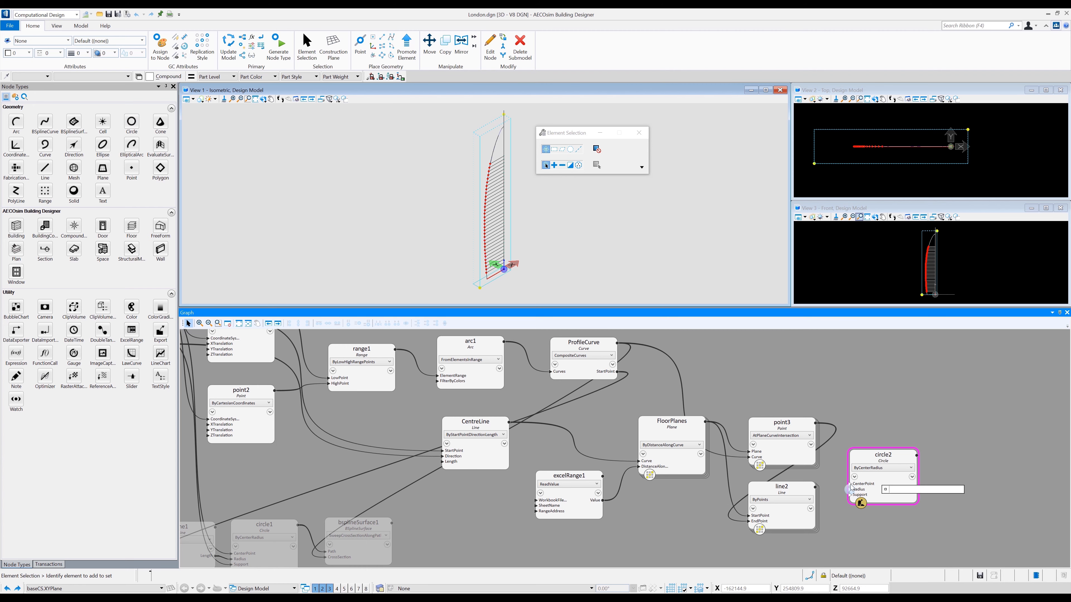
{"action": "left_click", "coordinate": [849, 484]}
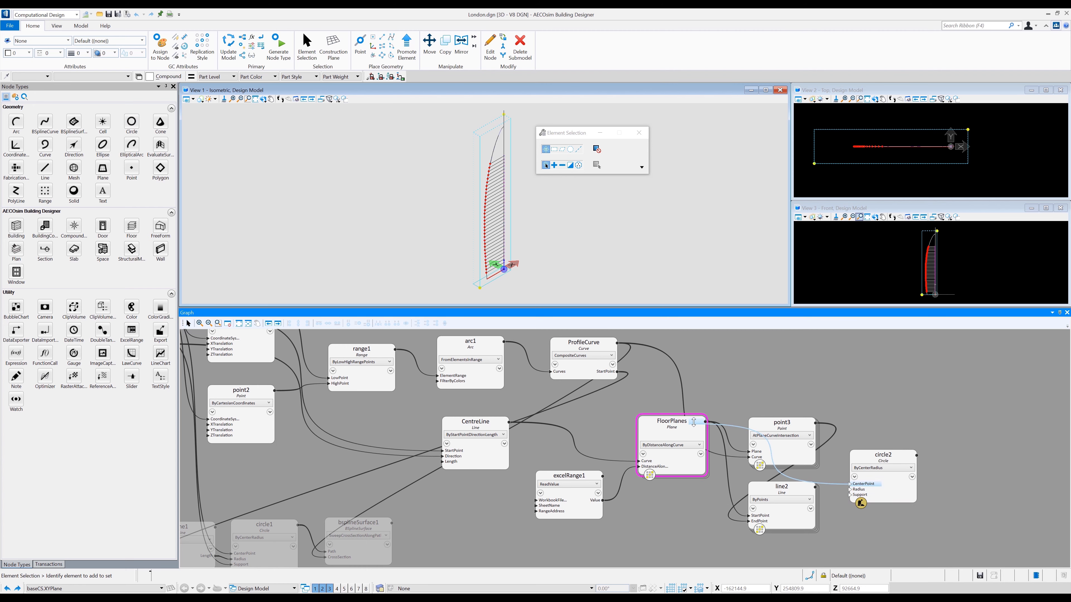
{"action": "left_click", "coordinate": [705, 421]}
{"action": "left_click", "coordinate": [851, 494]}
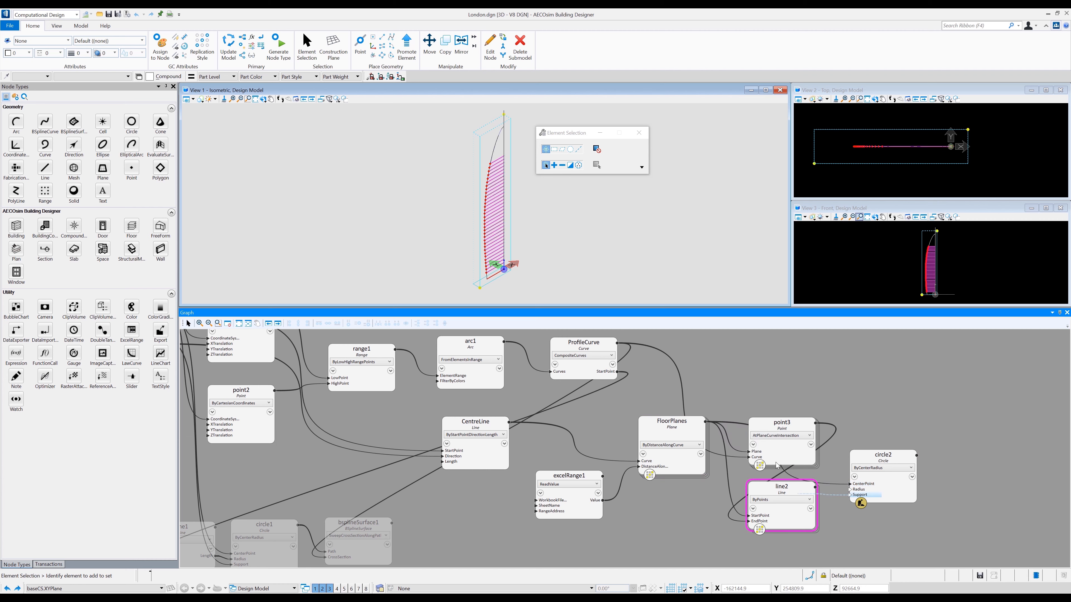
{"action": "left_click", "coordinate": [701, 422]}
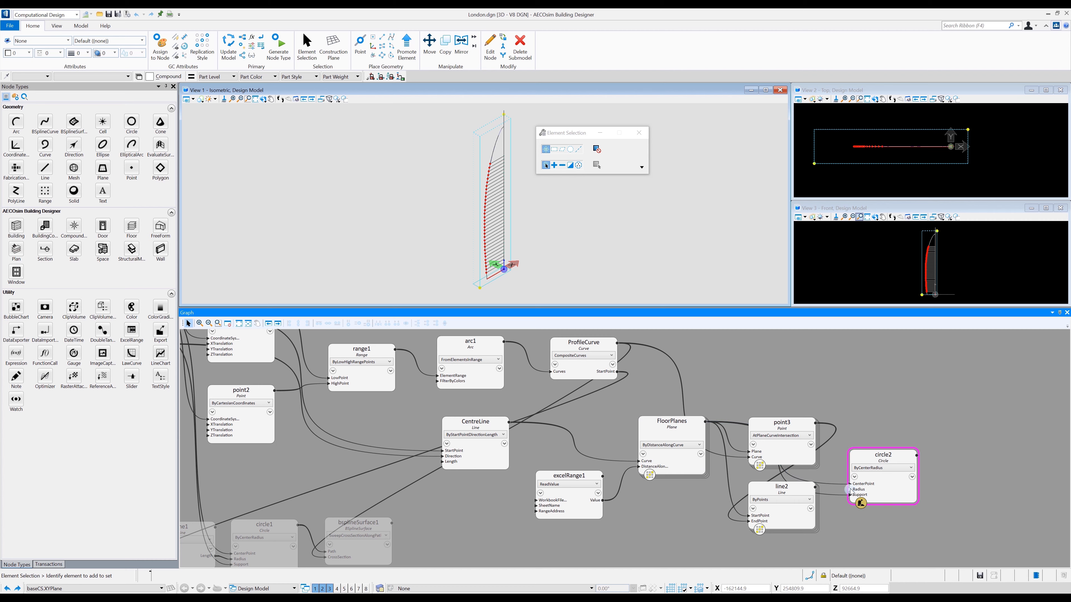
Step: Set circle2's Radius to line2.Length and shift the circle2 node slightly away from line2
{"action": "left_click", "coordinate": [849, 491]}
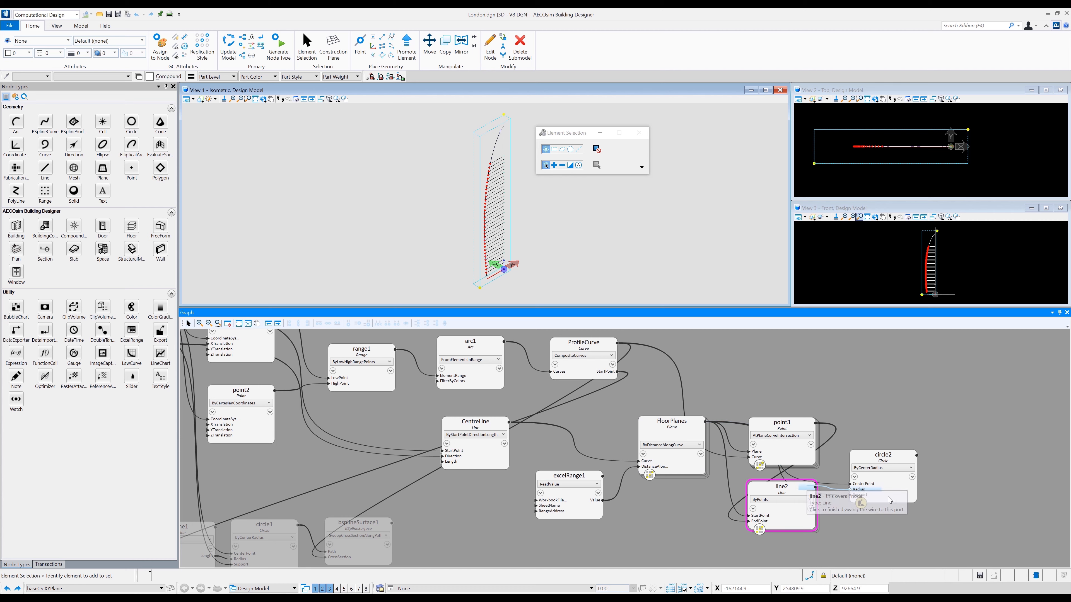
{"action": "left_click", "coordinate": [878, 491]}
{"action": "mouse_move", "coordinate": [869, 490]}
{"action": "left_click", "coordinate": [910, 489]}
{"action": "type", "text": ".length"}
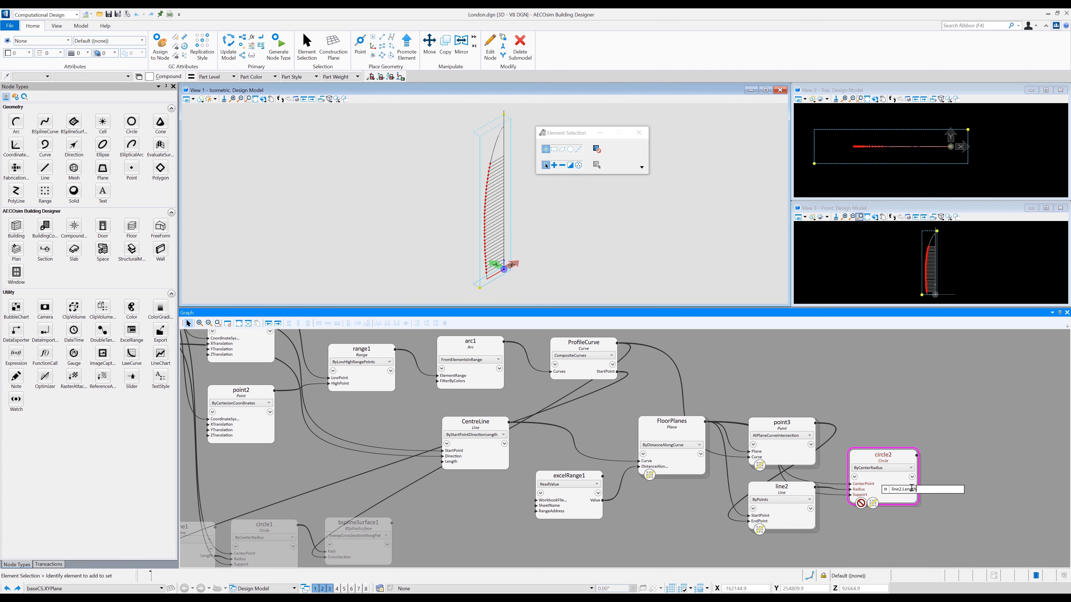
{"action": "key", "text": "Return"}
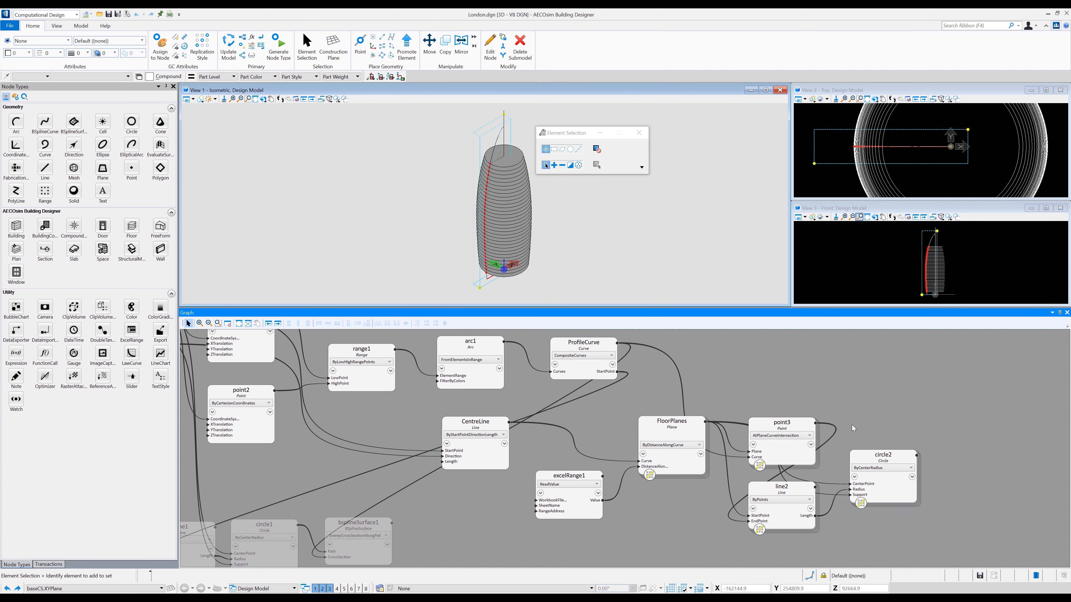
{"action": "left_click_drag", "start_coordinate": [875, 458], "coordinate": [881, 464]}
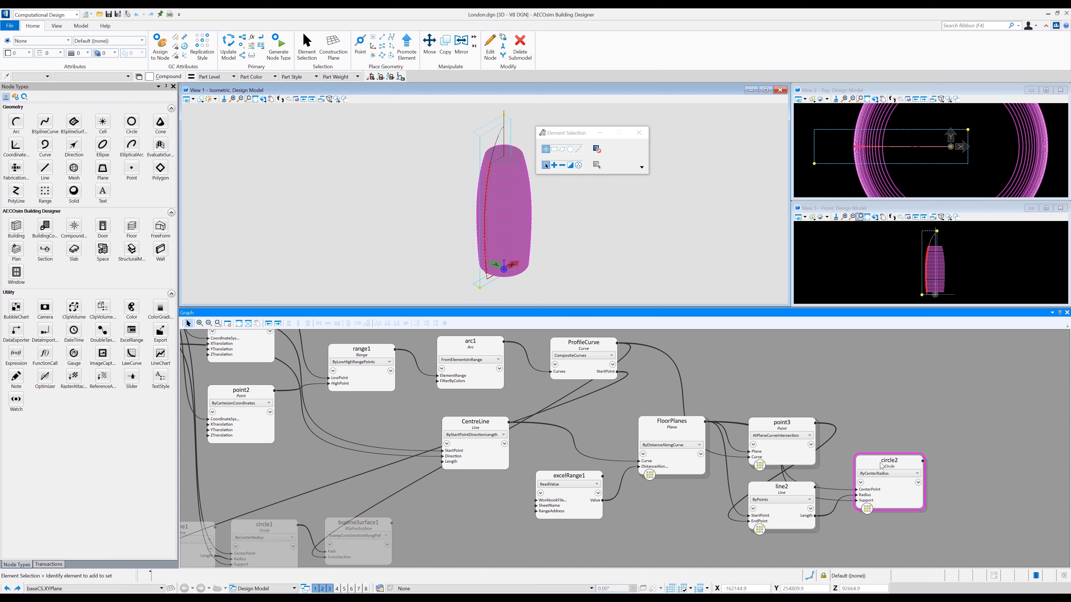
{"action": "left_click", "coordinate": [872, 425]}
Step: Add an Expression node beside circle2 and set its Value to circle2.Area
{"action": "middle_click_drag", "start_coordinate": [902, 429], "coordinate": [854, 424]}
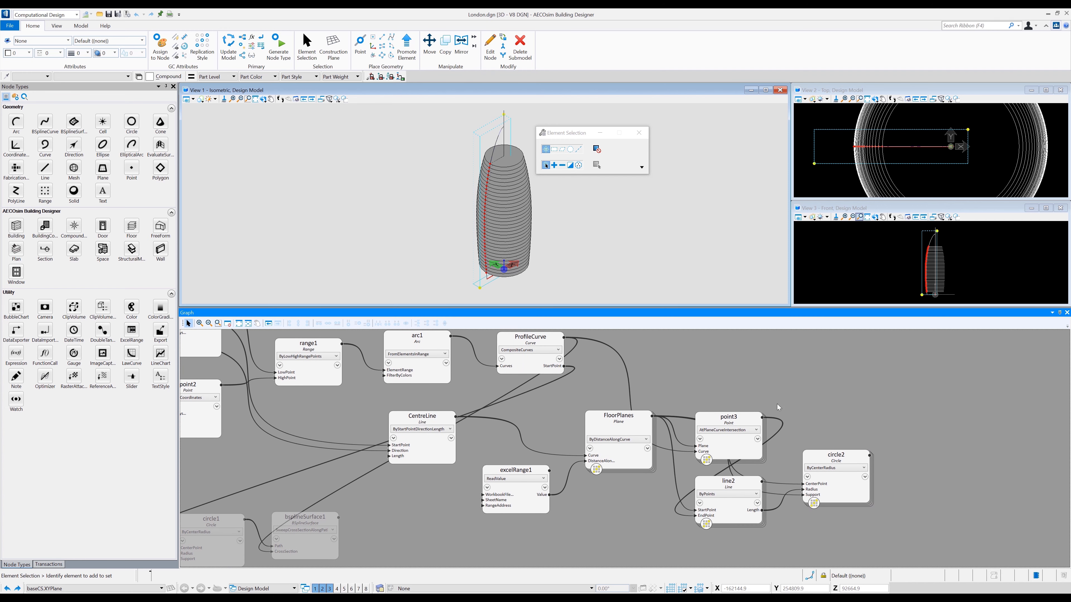
{"action": "left_click_drag", "start_coordinate": [16, 353], "coordinate": [930, 464]}
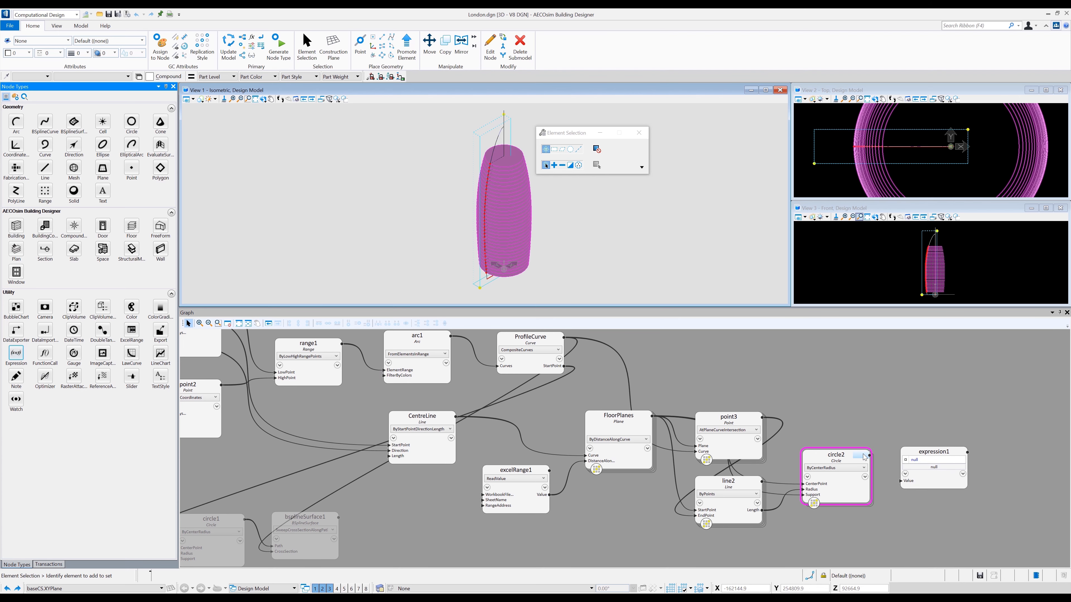
{"action": "left_click", "coordinate": [875, 476]}
{"action": "left_click_drag", "start_coordinate": [870, 456], "coordinate": [952, 487]}
{"action": "mouse_move", "coordinate": [952, 487]}
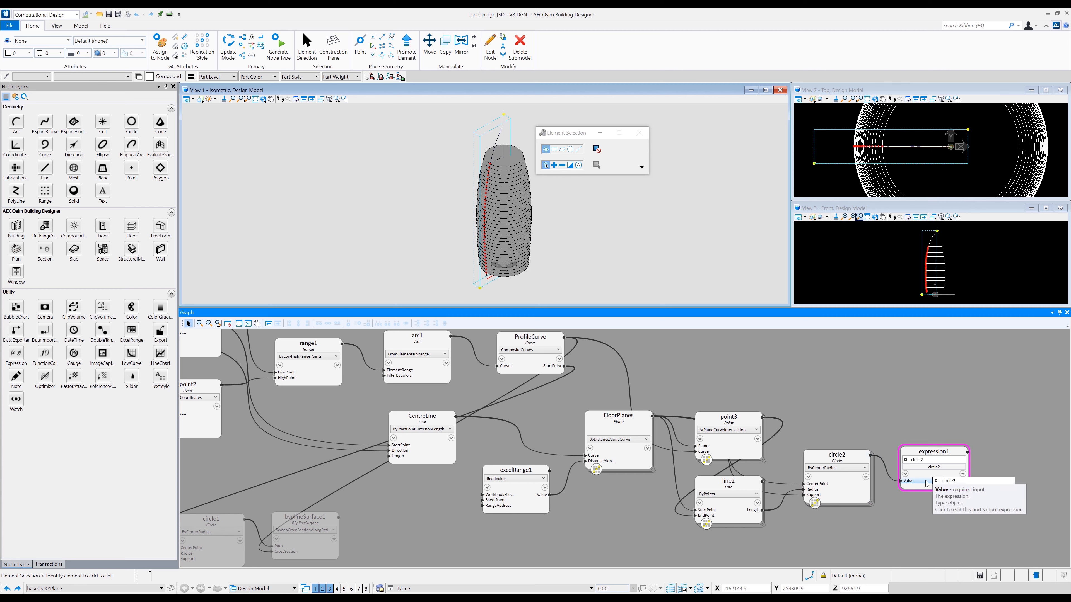
{"action": "left_click", "coordinate": [965, 481]}
{"action": "type", "text": ".area"}
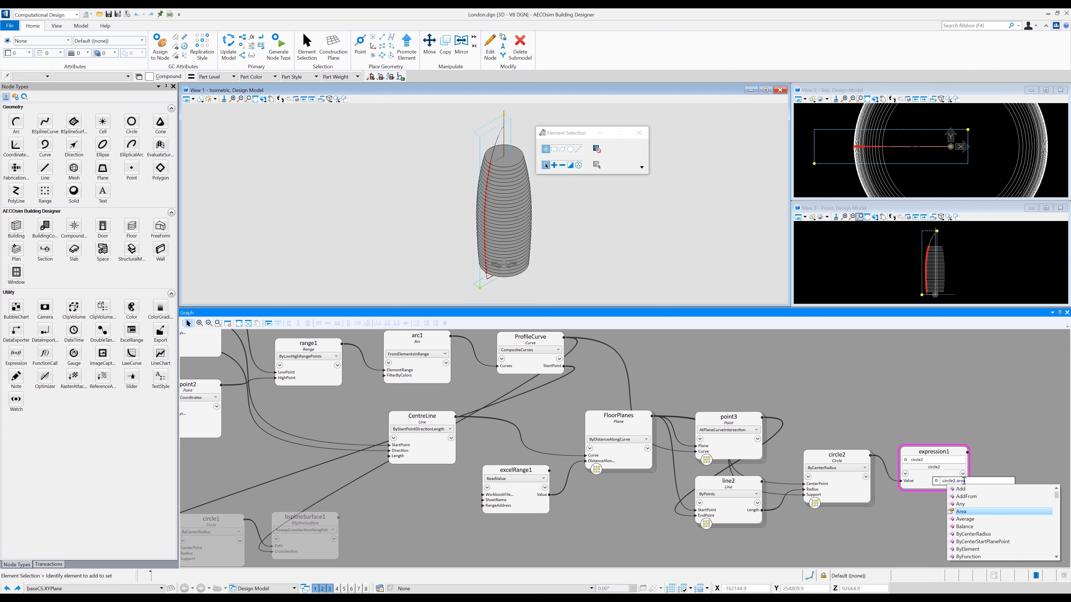
{"action": "key", "text": "Return"}
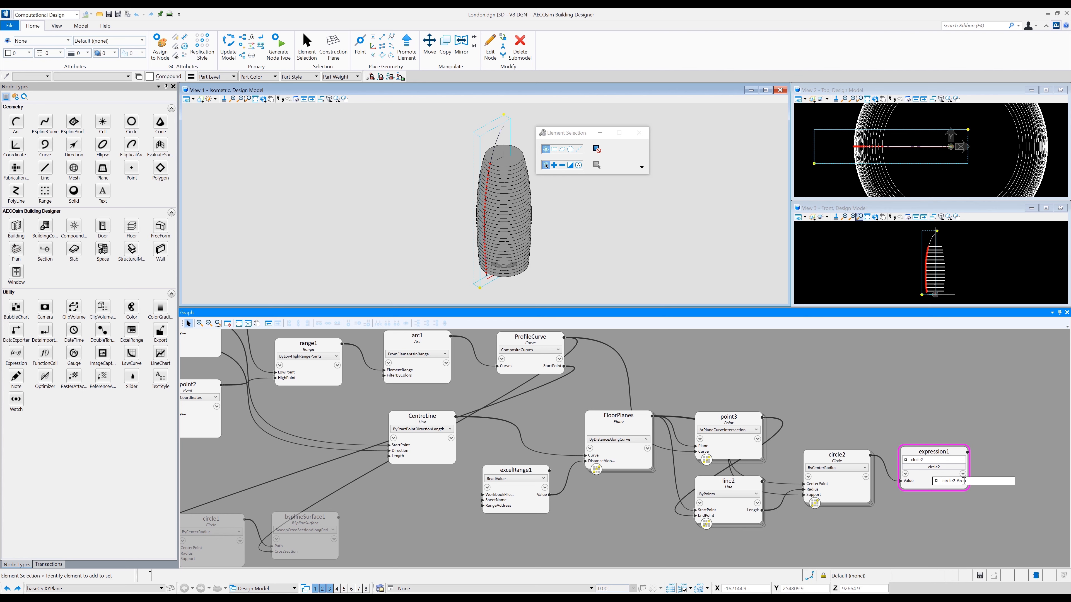
{"action": "key", "text": "Return"}
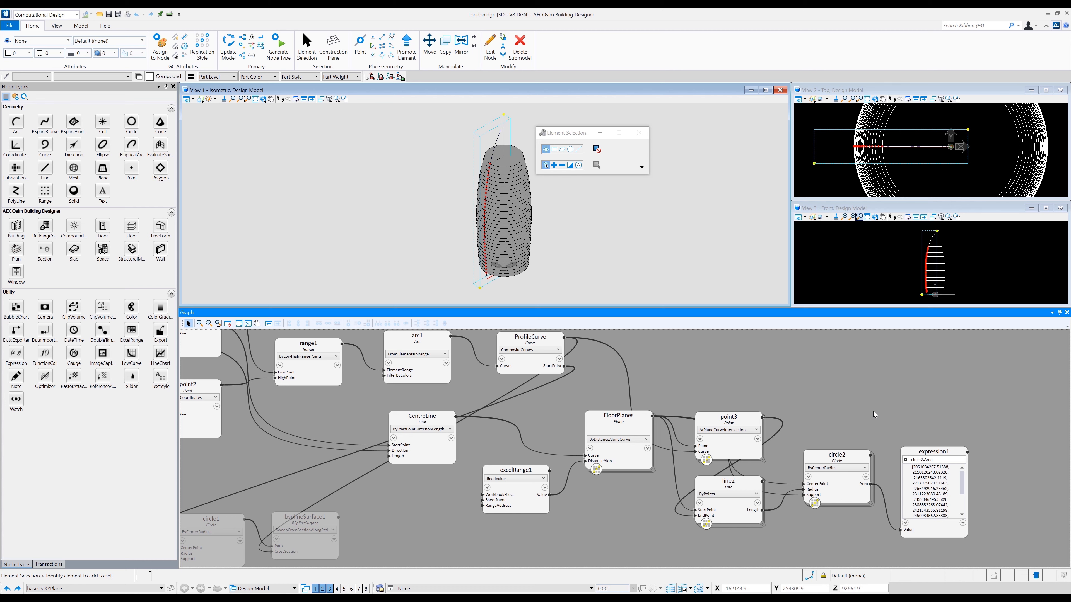
Step: Add a Point node above expression1 with technique ByNumberAlongCurve, and connect circle2 to its Curve
{"action": "middle_click_drag", "start_coordinate": [903, 403], "coordinate": [674, 426]}
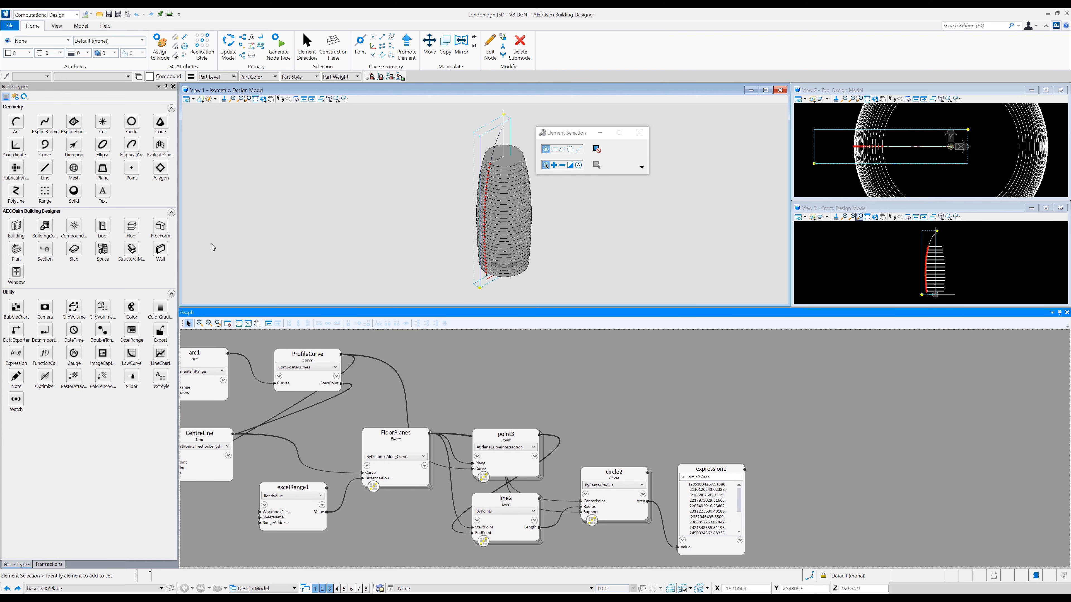
{"action": "left_click", "coordinate": [132, 169]}
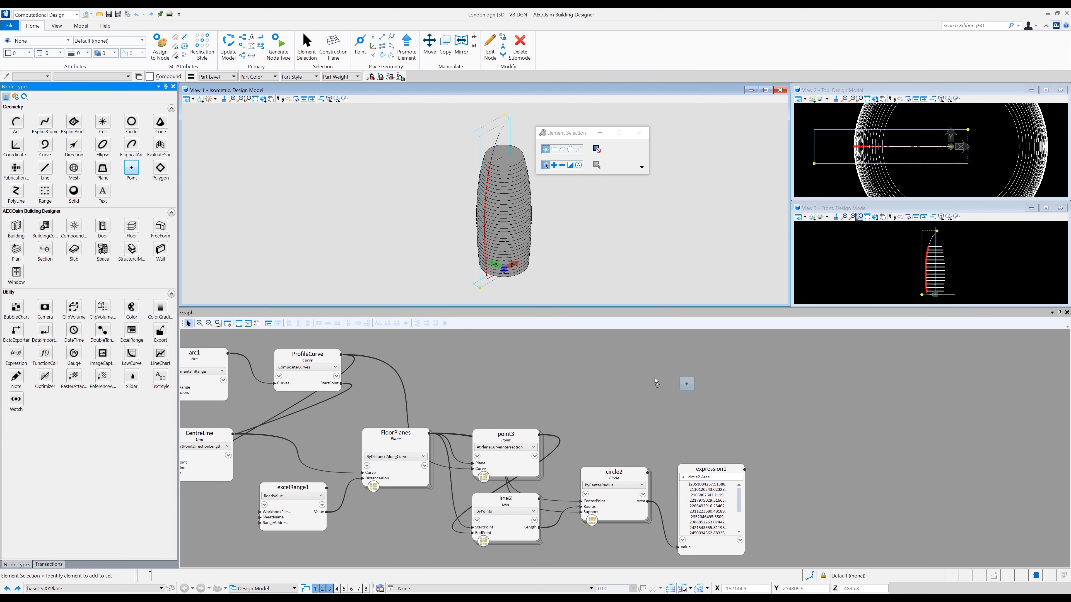
{"action": "left_click", "coordinate": [674, 399]}
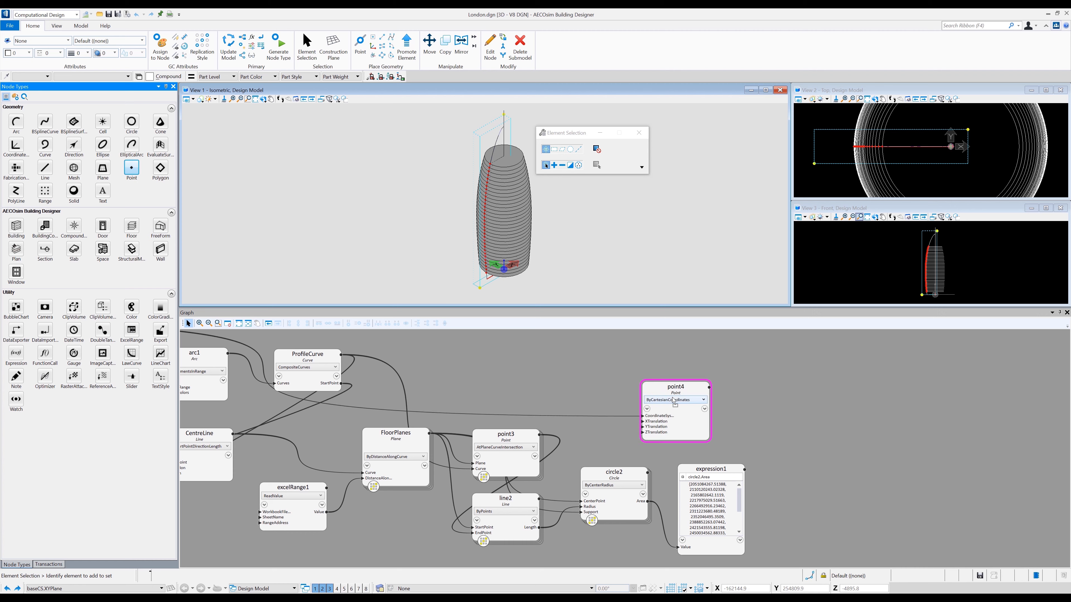
{"action": "left_click_drag", "start_coordinate": [665, 394], "coordinate": [679, 389]}
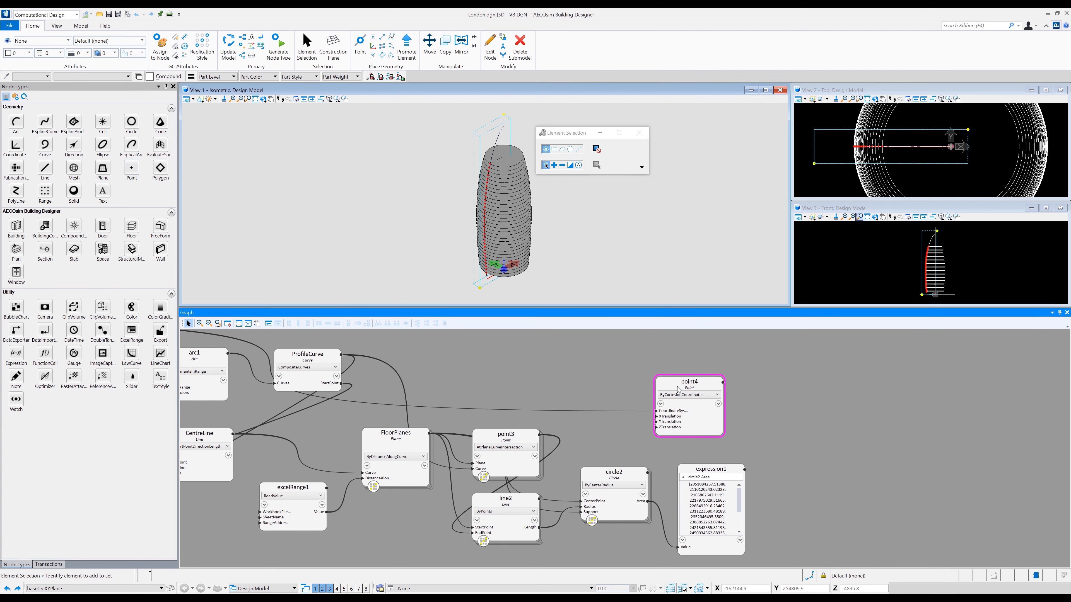
{"action": "left_click", "coordinate": [685, 395]}
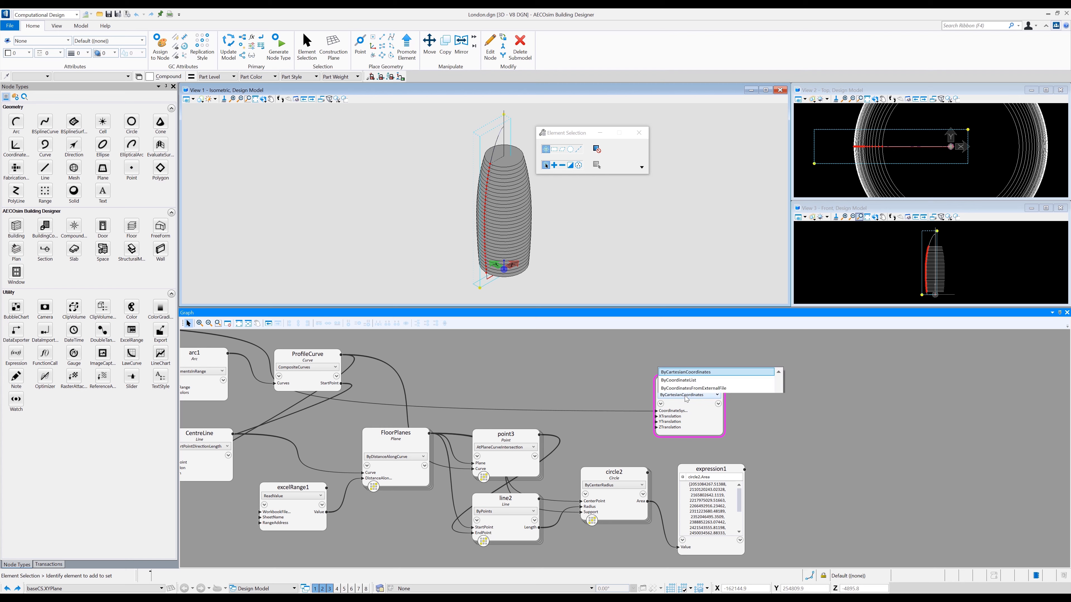
{"action": "scroll", "coordinate": [712, 310], "scroll_direction": "down", "scroll_amount": 1}
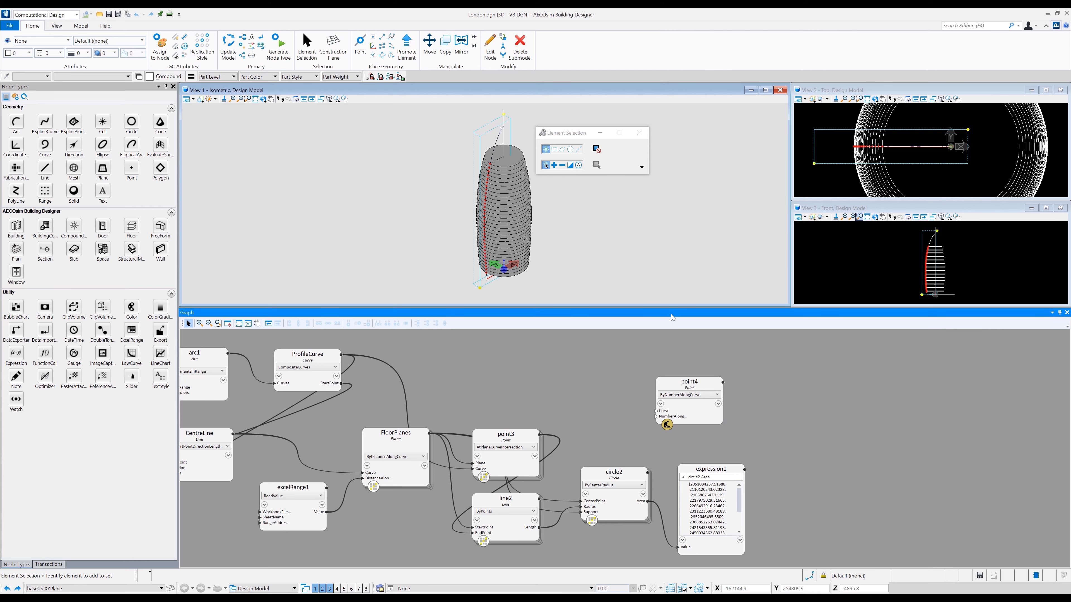
{"action": "left_click", "coordinate": [655, 414]}
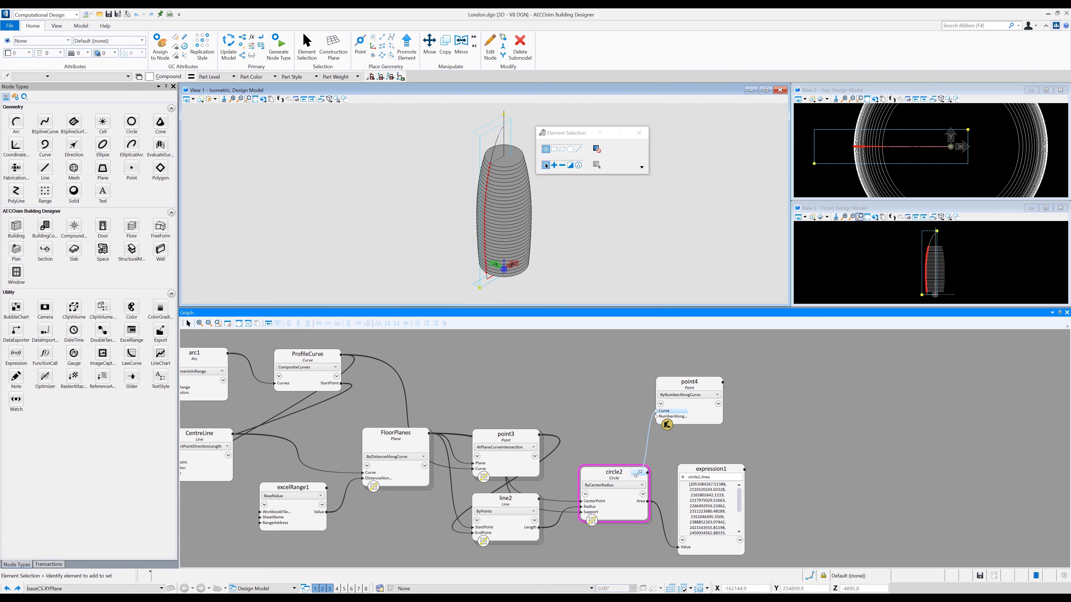
{"action": "left_click", "coordinate": [669, 409]}
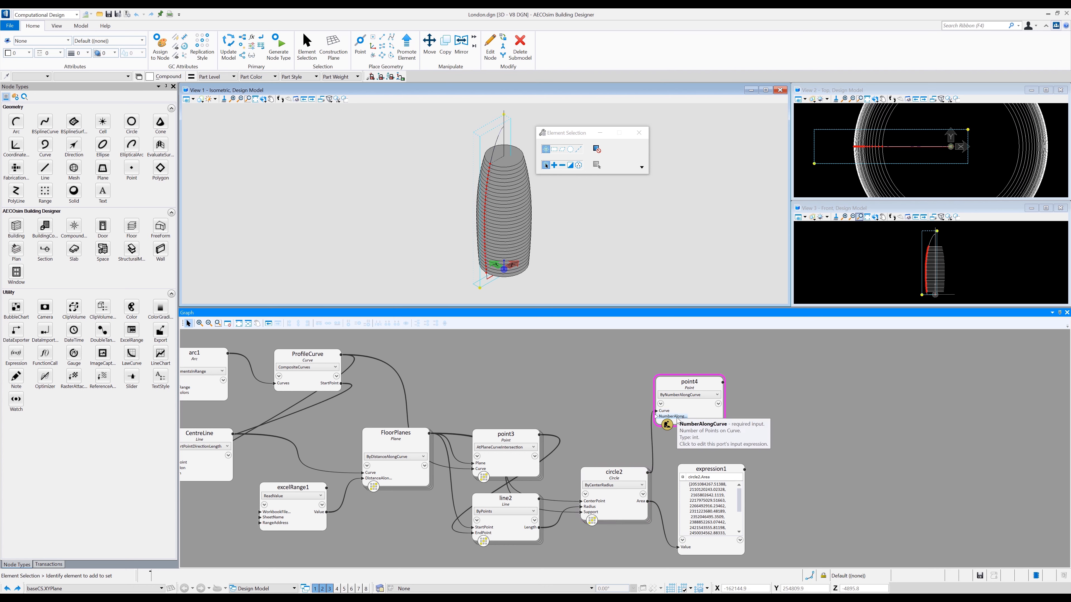
{"action": "mouse_move", "coordinate": [677, 417]}
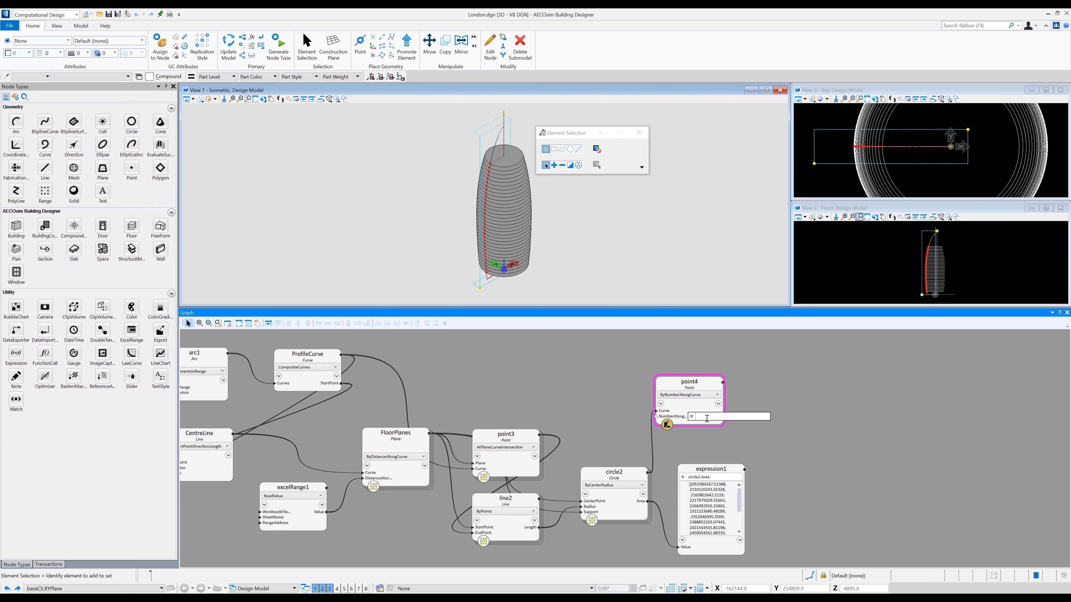
{"action": "type", "text": "PanelN"}
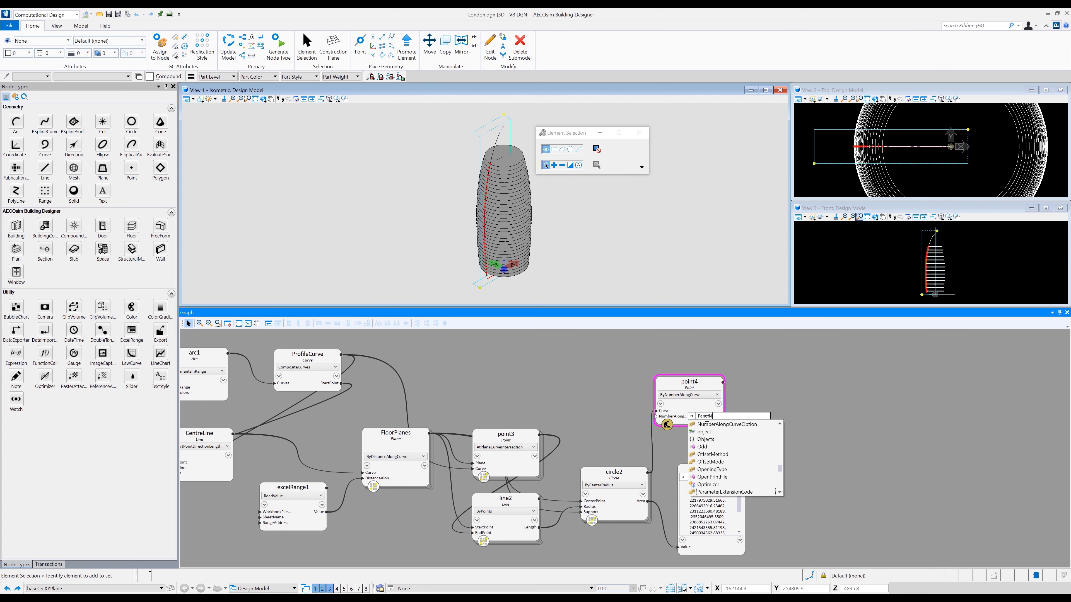
{"action": "type", "text": "umber"}
{"action": "key", "text": "Tab"}
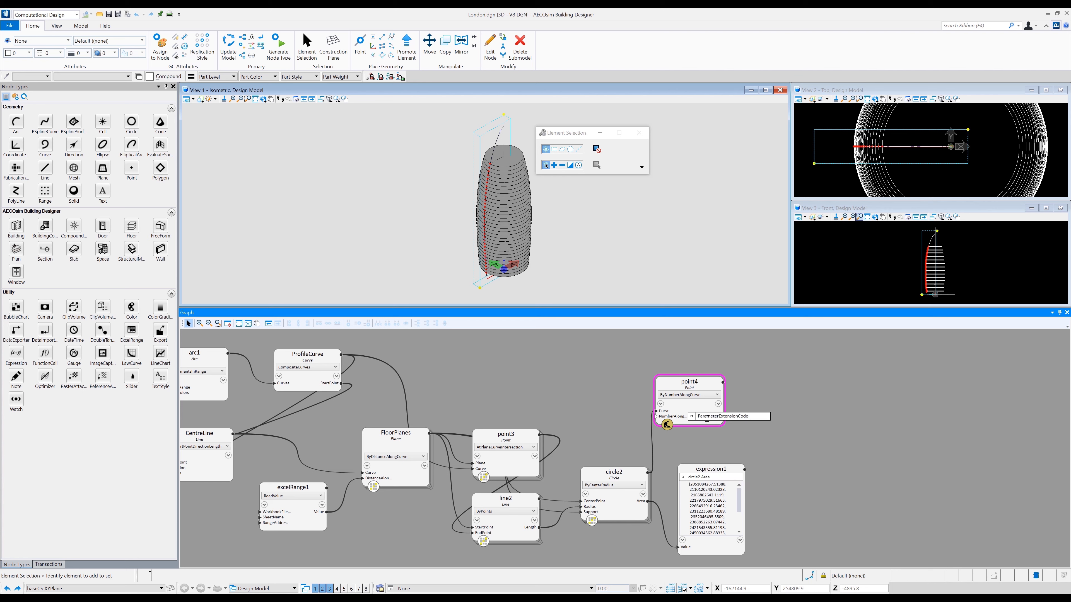
Step: Set point4's NumberAlongCurve to FacadePanels=20 and move the FacadePanels node up beside point4, above point3 and circle2
{"action": "left_click_drag", "start_coordinate": [762, 417], "coordinate": [674, 419]}
{"action": "type", "text": "FacadePanels=20"}
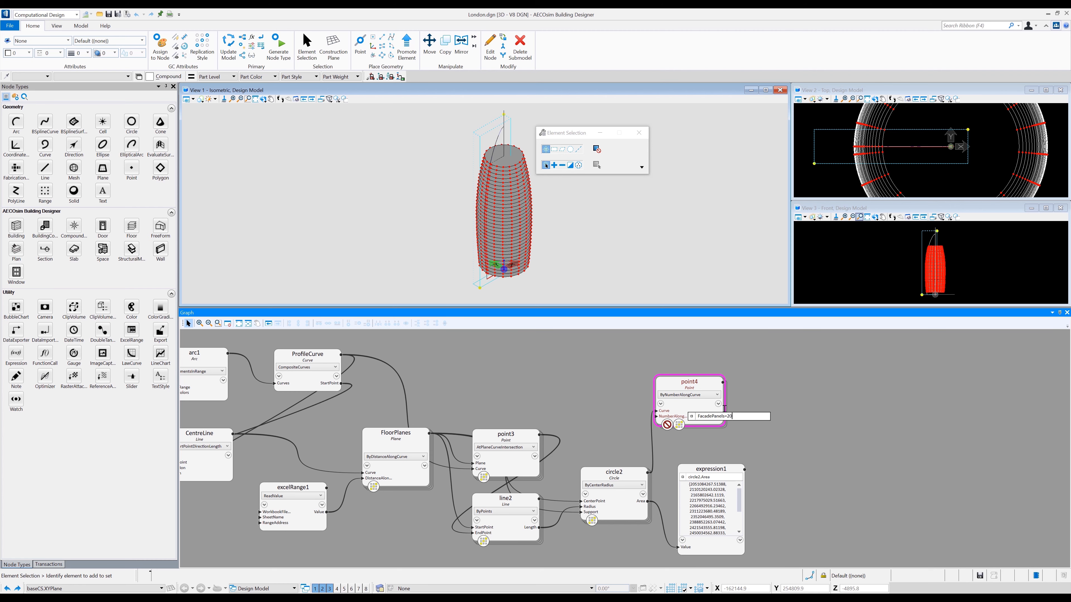
{"action": "key", "text": "Return"}
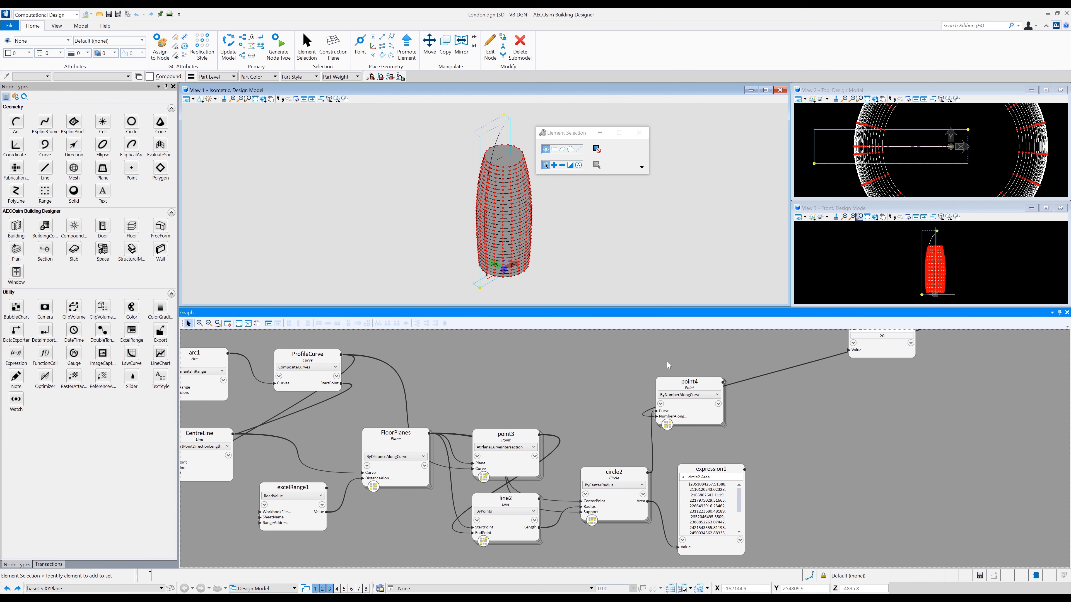
{"action": "middle_click_drag", "start_coordinate": [776, 415], "coordinate": [796, 457]}
{"action": "left_click_drag", "start_coordinate": [882, 363], "coordinate": [563, 370]}
{"action": "left_click", "coordinate": [737, 372]}
{"action": "middle_click_drag", "start_coordinate": [802, 435], "coordinate": [780, 408]}
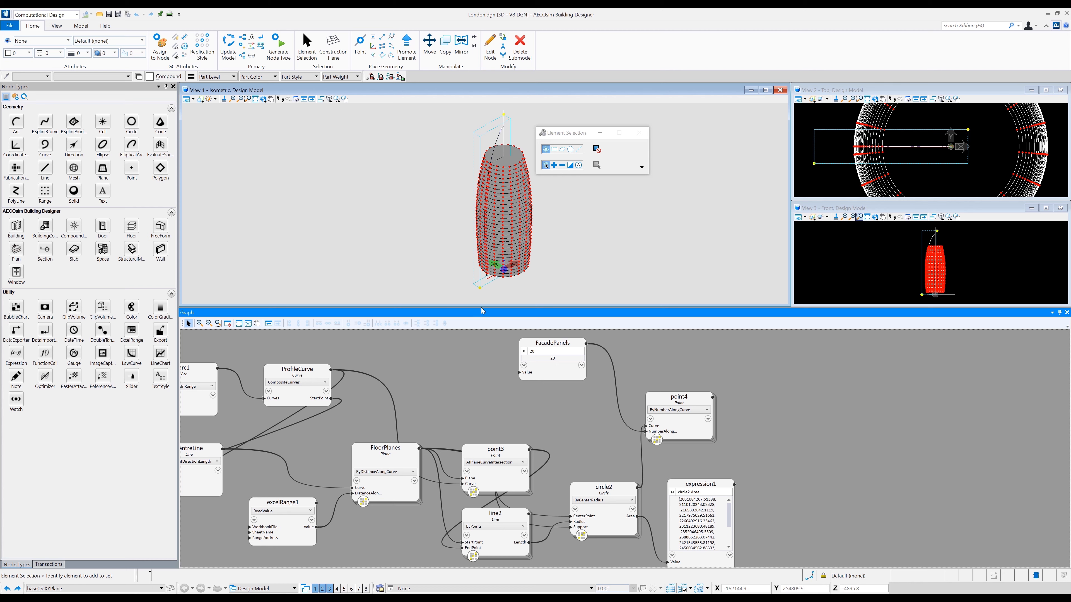
Step: Add a Polygon node beside point4 and an Expression node next to it, with the expression's Value set to polygon1.IsPlanar
{"action": "left_click_drag", "start_coordinate": [160, 168], "coordinate": [796, 407]}
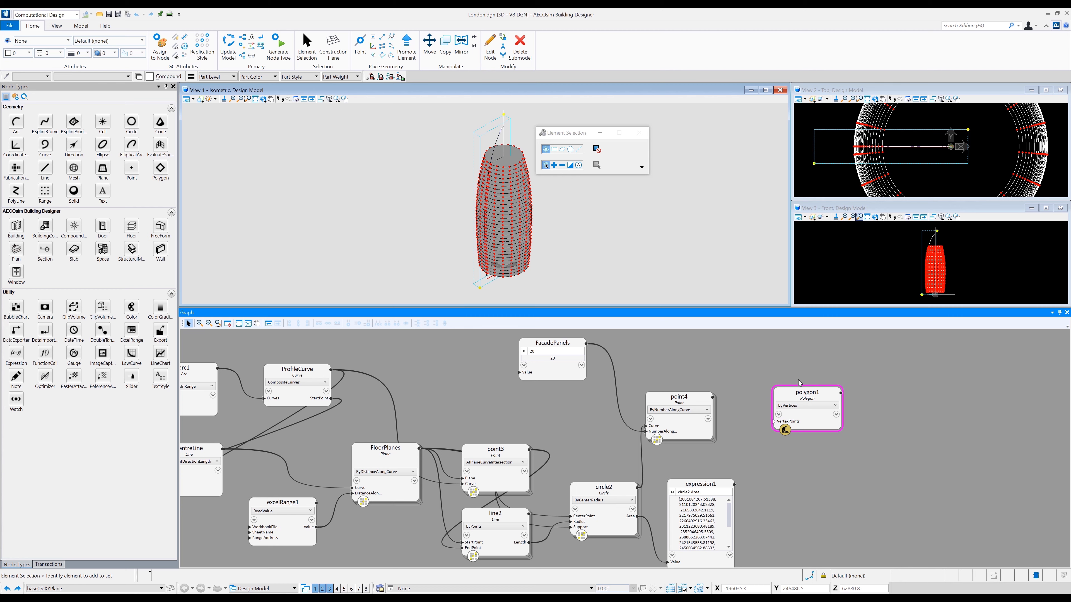
{"action": "left_click", "coordinate": [16, 353]}
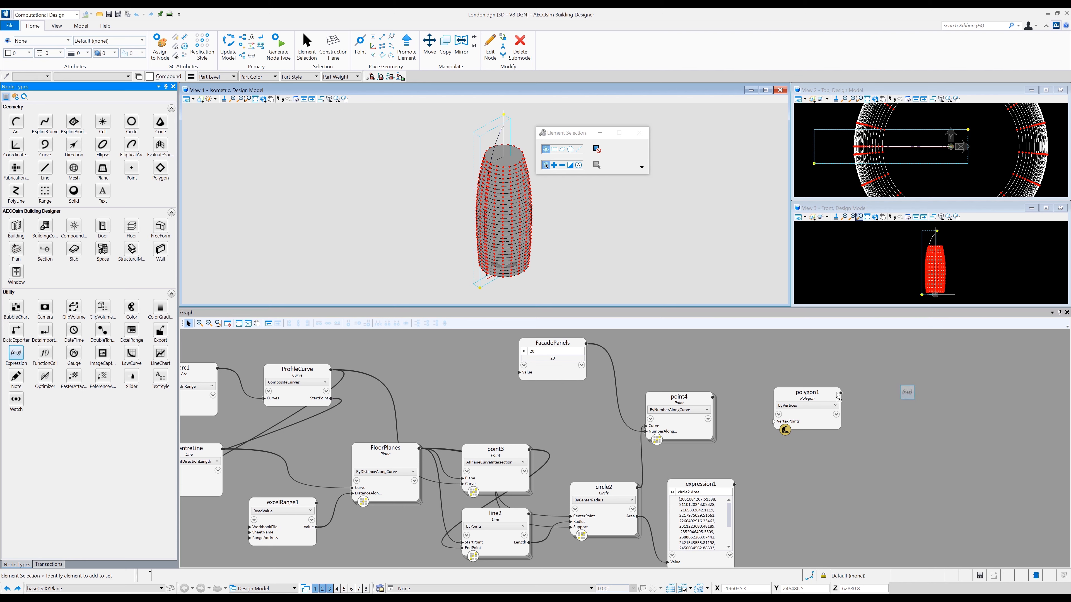
{"action": "left_click", "coordinate": [834, 396]}
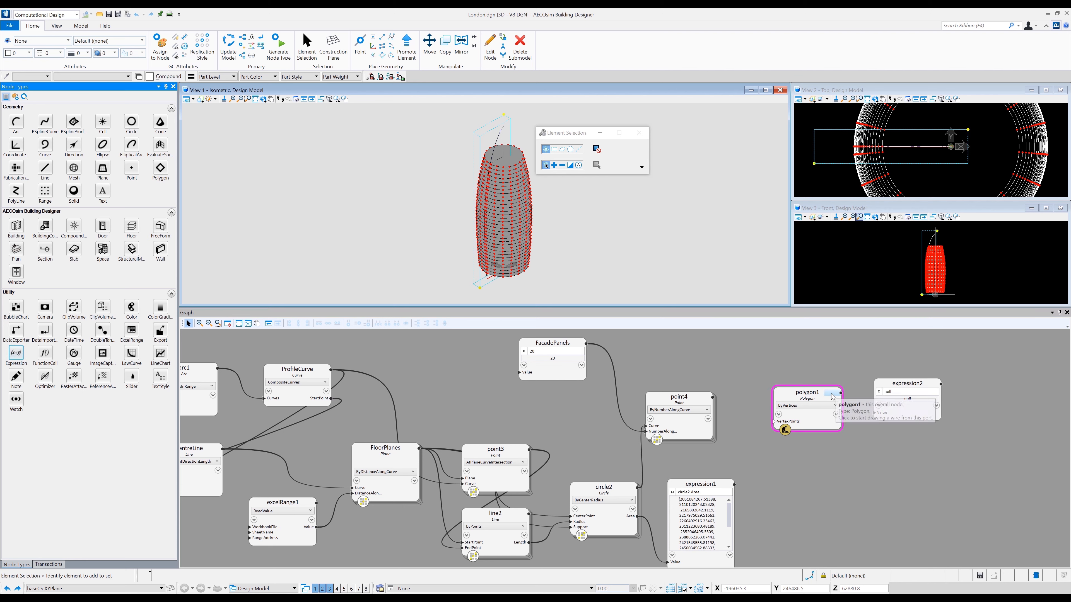
{"action": "left_click", "coordinate": [833, 394]}
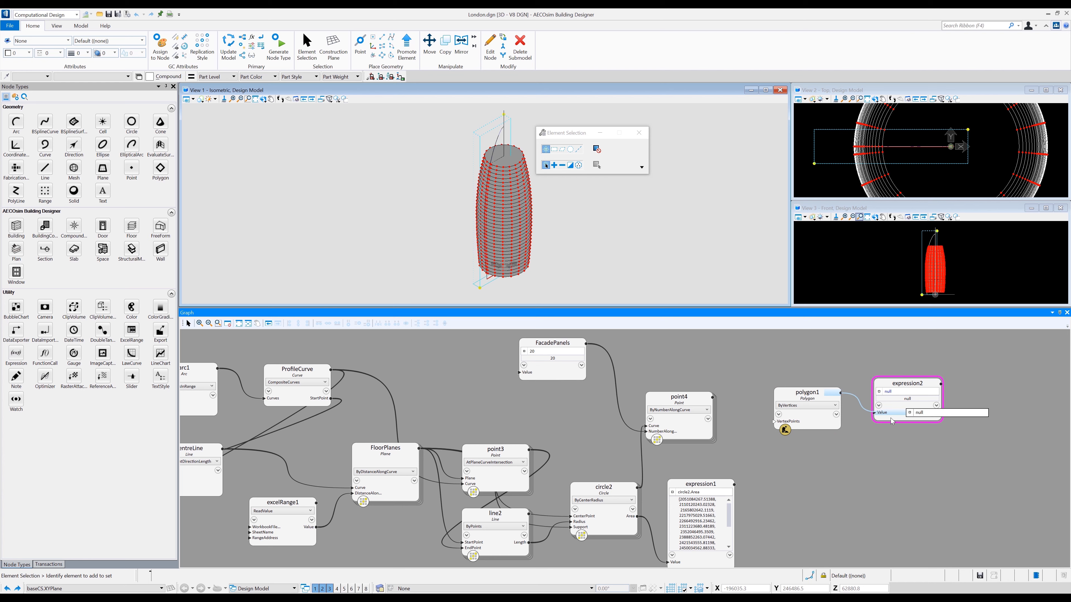
{"action": "left_click", "coordinate": [917, 417]}
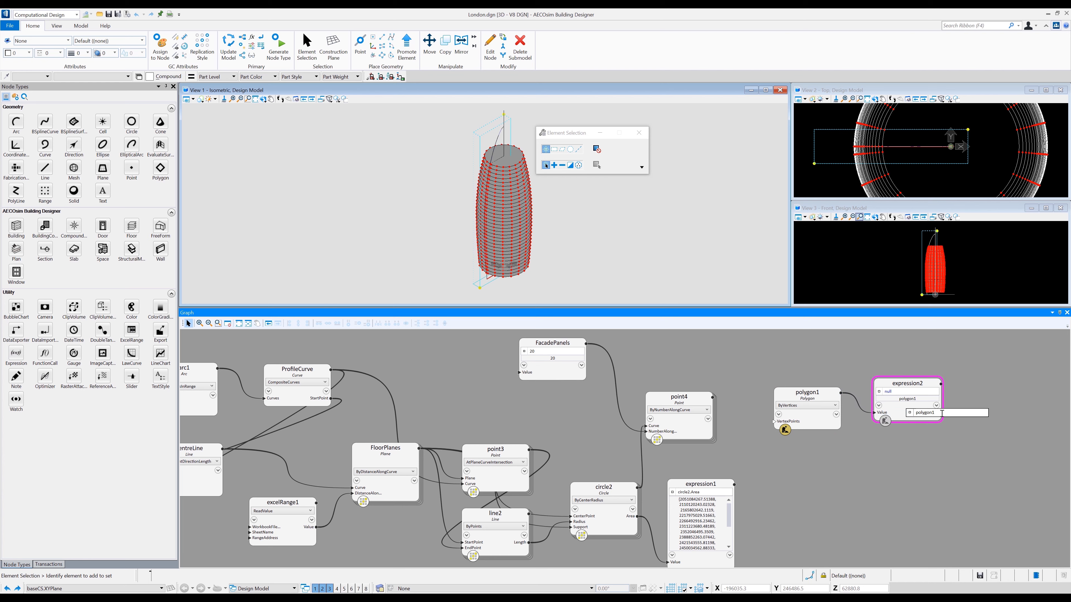
{"action": "type", "text": ".isp"}
{"action": "key", "text": "Return"}
{"action": "key", "text": "Return"}
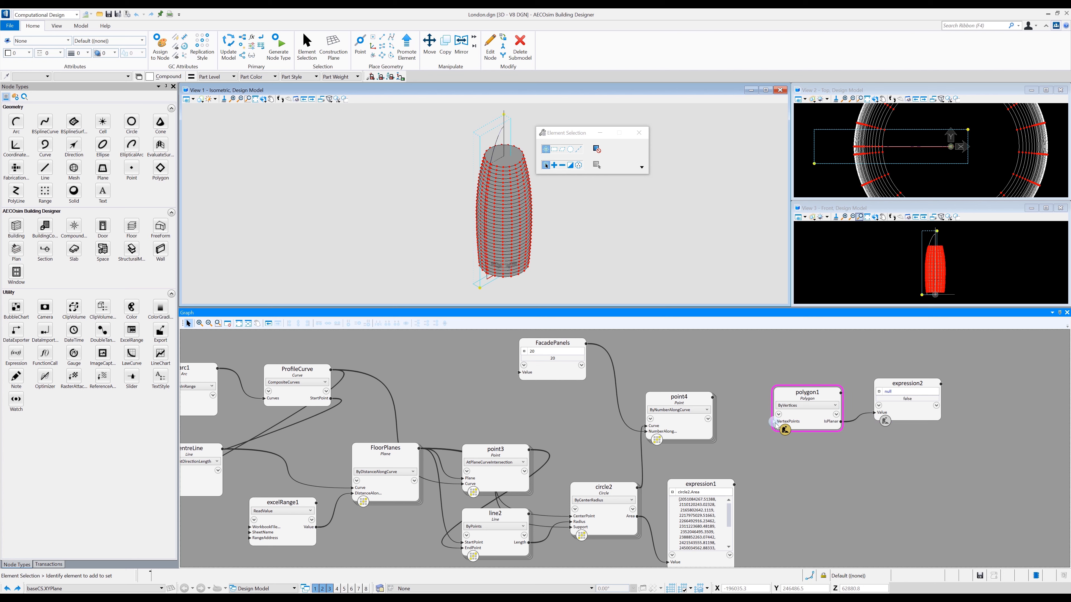
Step: Change polygon1's technique to ByPointGrid and connect point4 to its Points input
{"action": "left_click", "coordinate": [794, 405]}
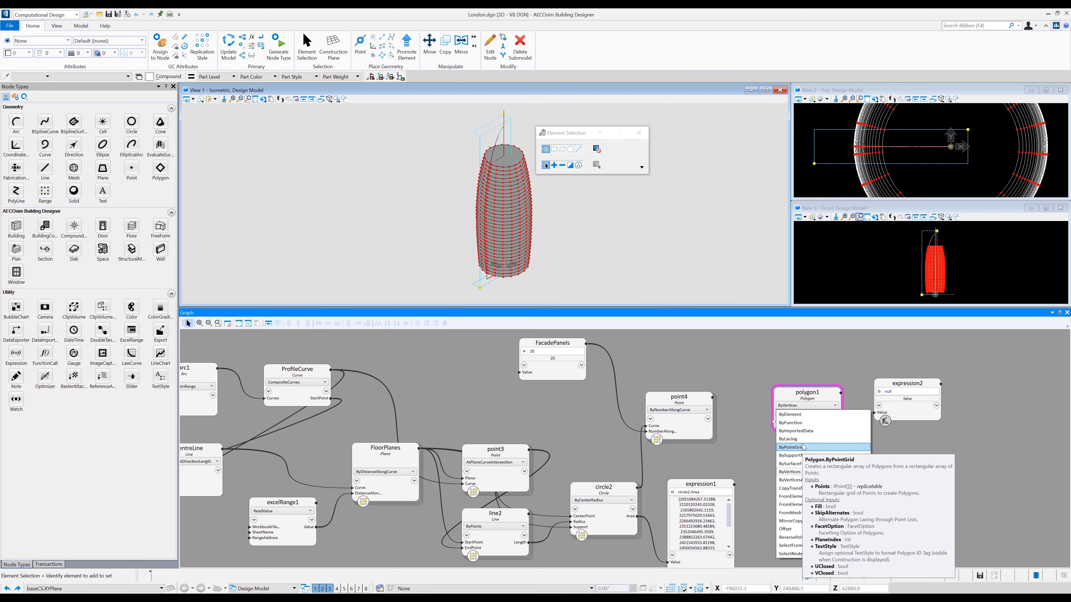
{"action": "left_click", "coordinate": [699, 401]}
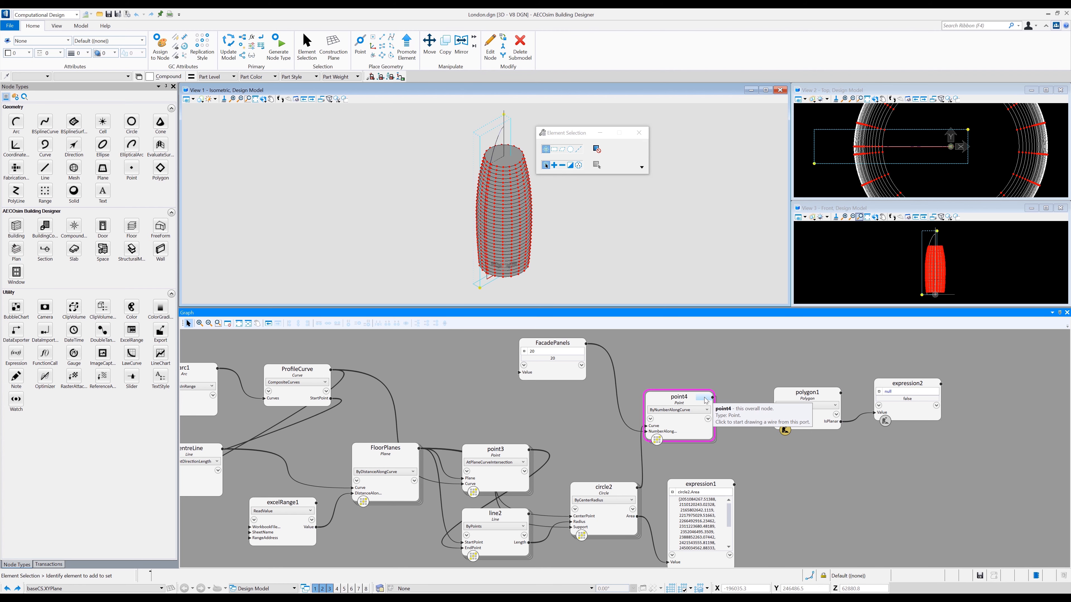
{"action": "left_click", "coordinate": [706, 399]}
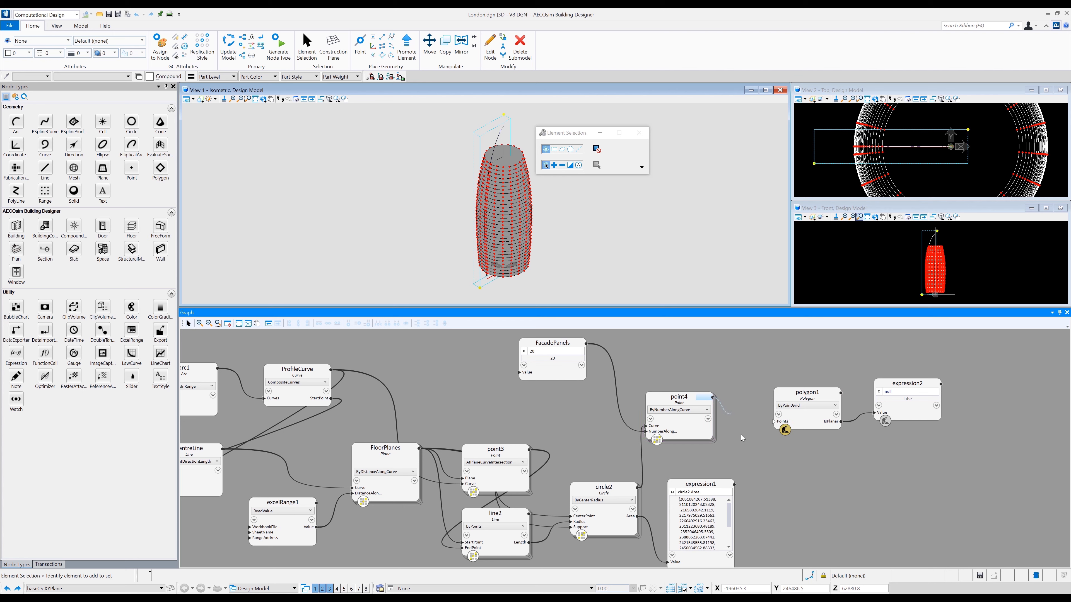
{"action": "left_click", "coordinate": [777, 423]}
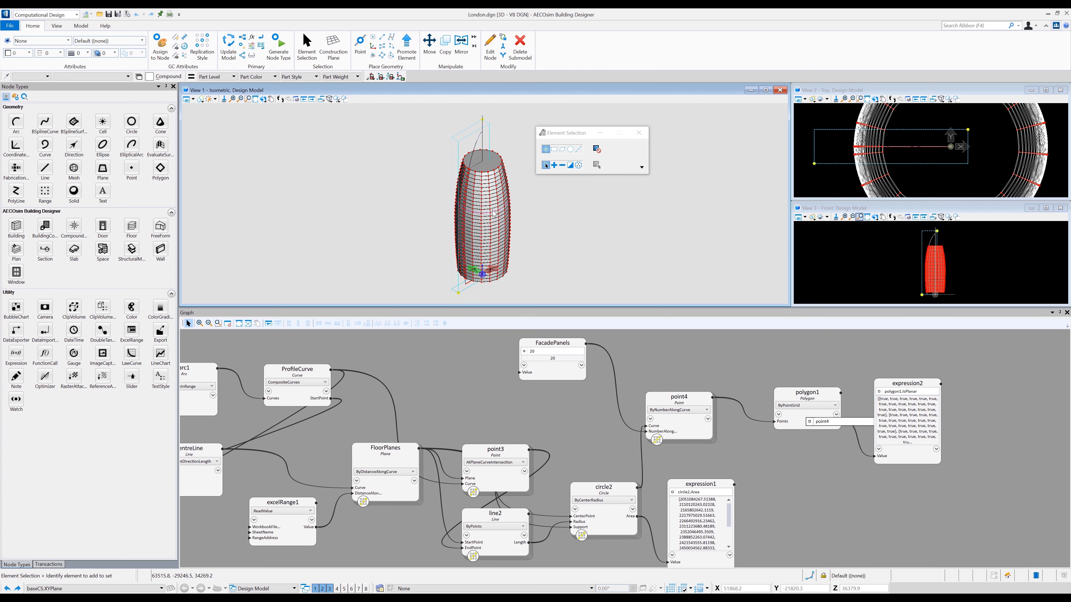
{"action": "scroll", "coordinate": [494, 213], "scroll_direction": "up", "scroll_amount": 8}
{"action": "scroll", "coordinate": [486, 228], "scroll_direction": "down", "scroll_amount": 8}
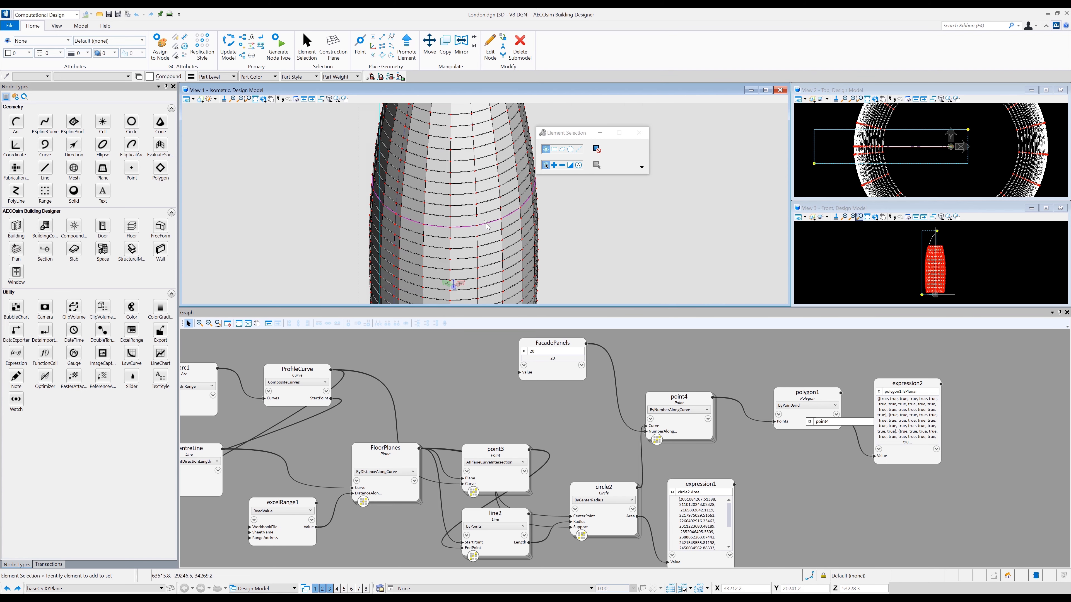
{"action": "middle_click_drag", "start_coordinate": [538, 241], "coordinate": [534, 219]}
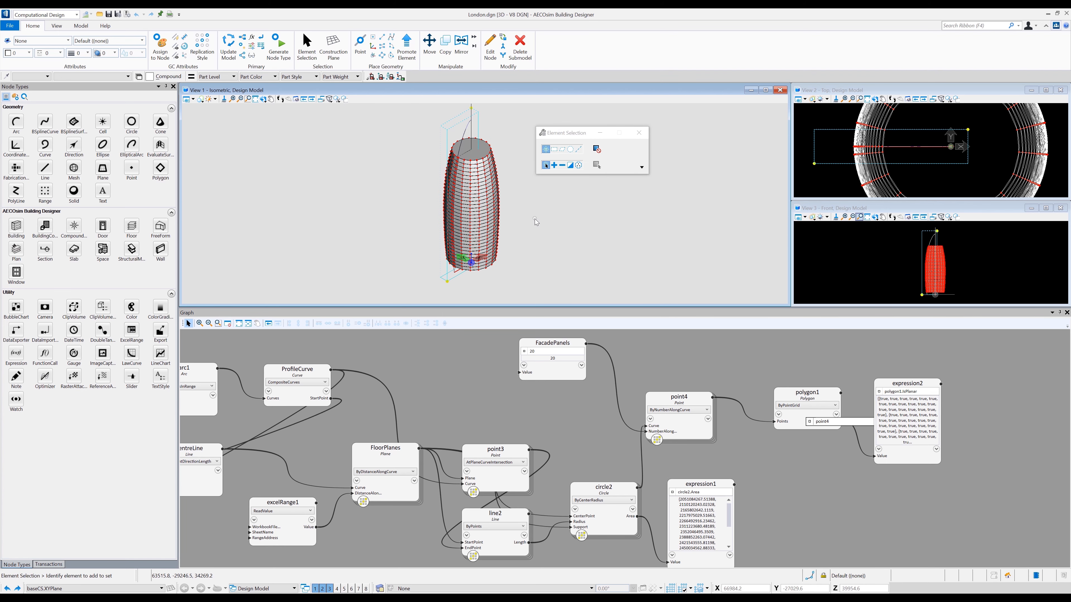